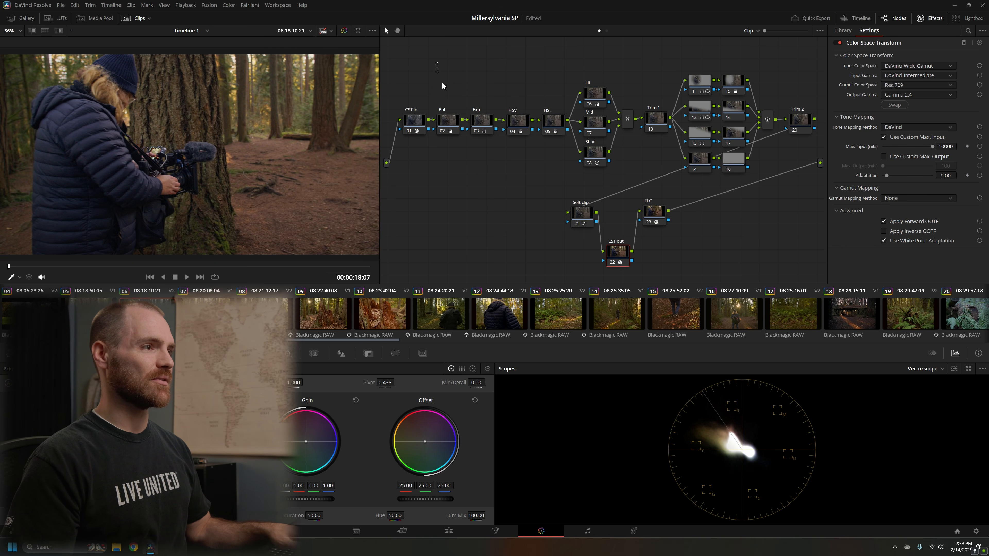
# - Disable and re-enable all grading nodes between and after the CST In and CST out nodes to compare the shot without the grade
pyautogui.moveTo(442, 85); pyautogui.dragTo(812, 224)
pyautogui.click(660, 212)
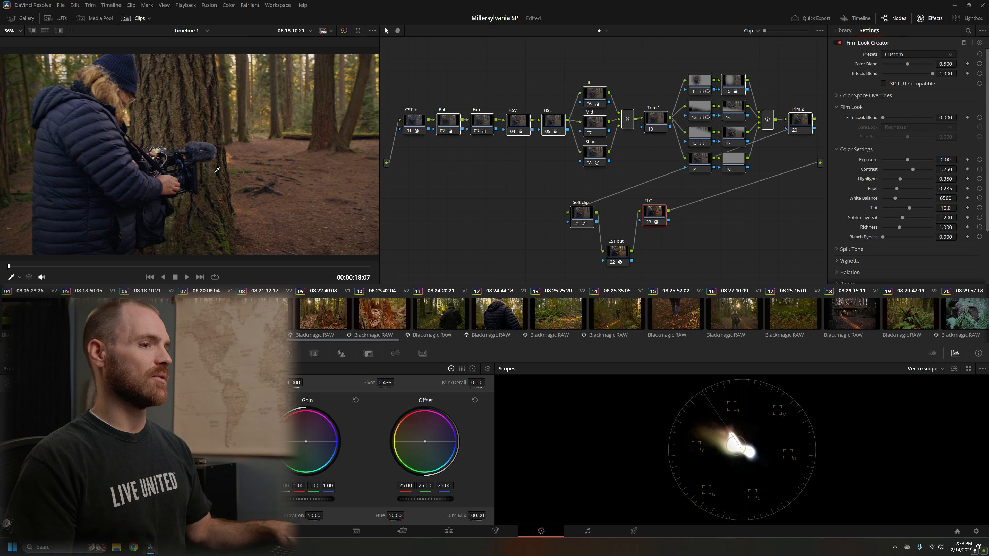
pyautogui.hotkey('ctrl', 'd')
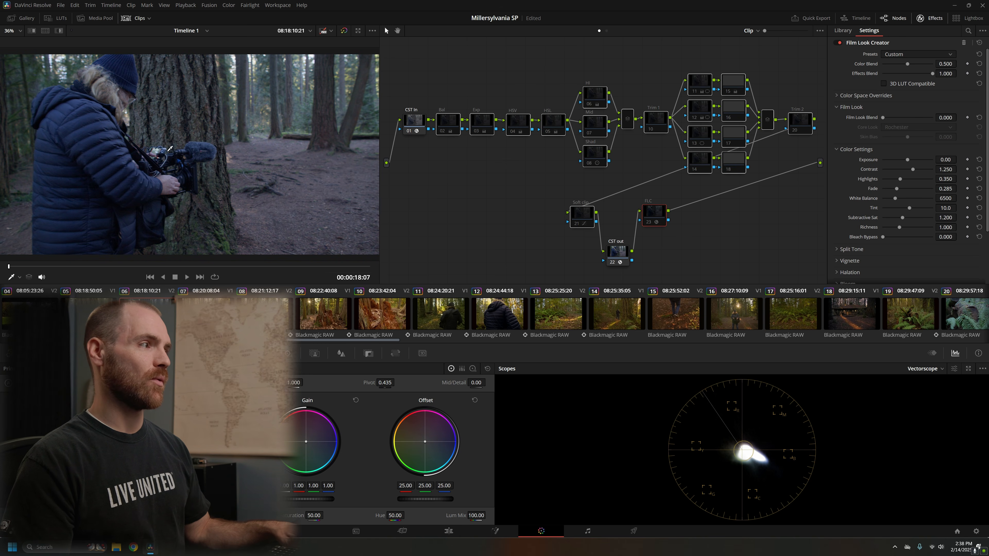
pyautogui.hotkey('ctrl', 'd')
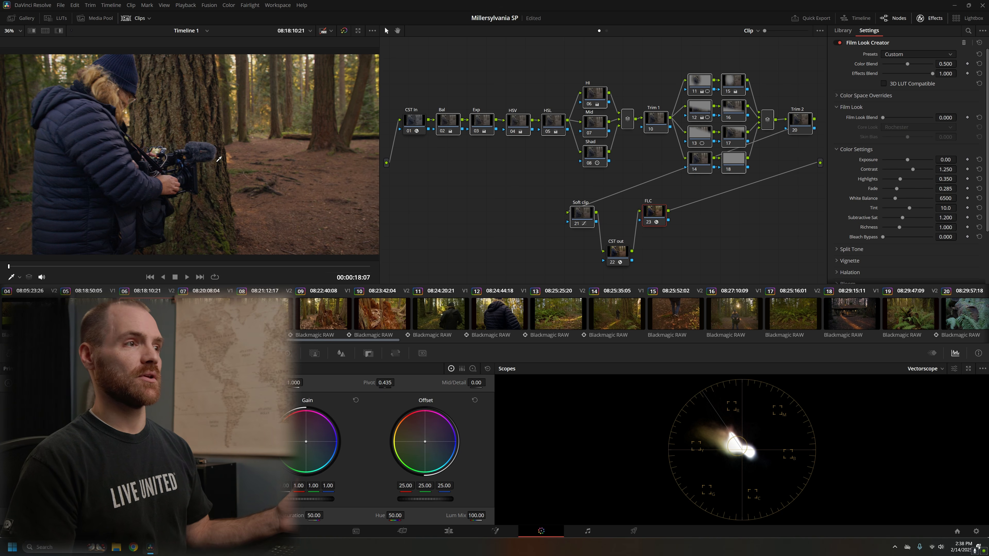
# - Review the Color Space Transform settings of the CST out and CST In nodes and the project's Color Management settings
pyautogui.moveTo(620, 256); pyautogui.dragTo(622, 251)
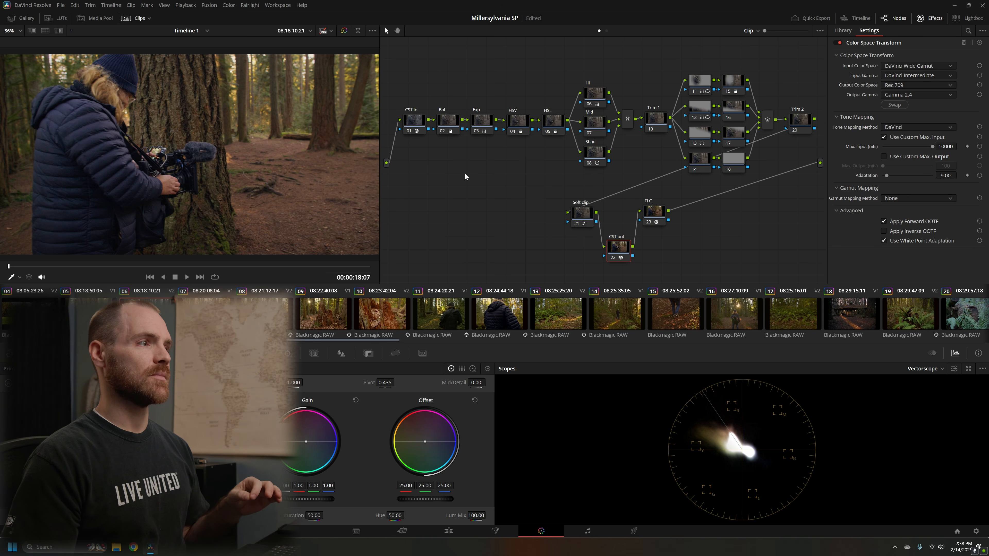
pyautogui.click(422, 127)
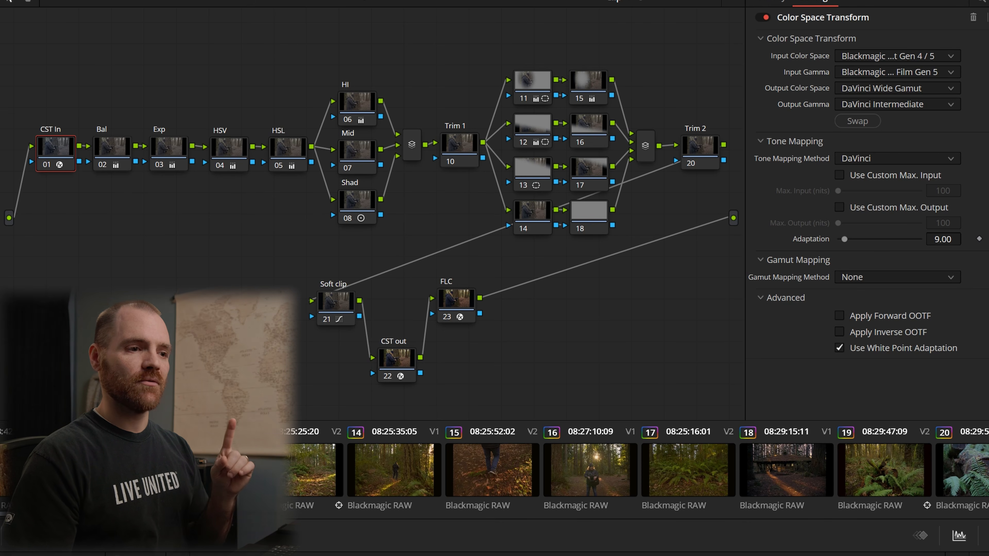
pyautogui.hotkey('shift', '9')
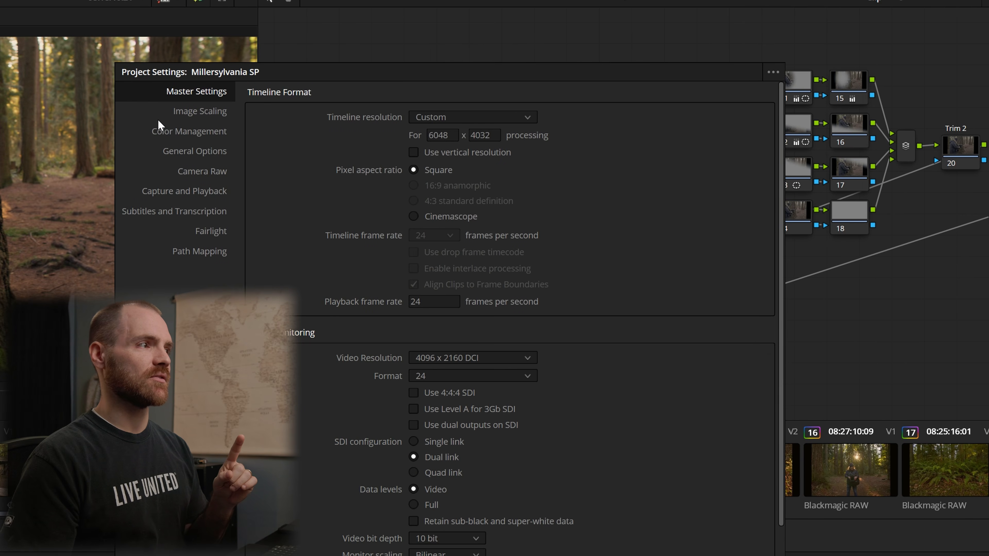
pyautogui.click(165, 134)
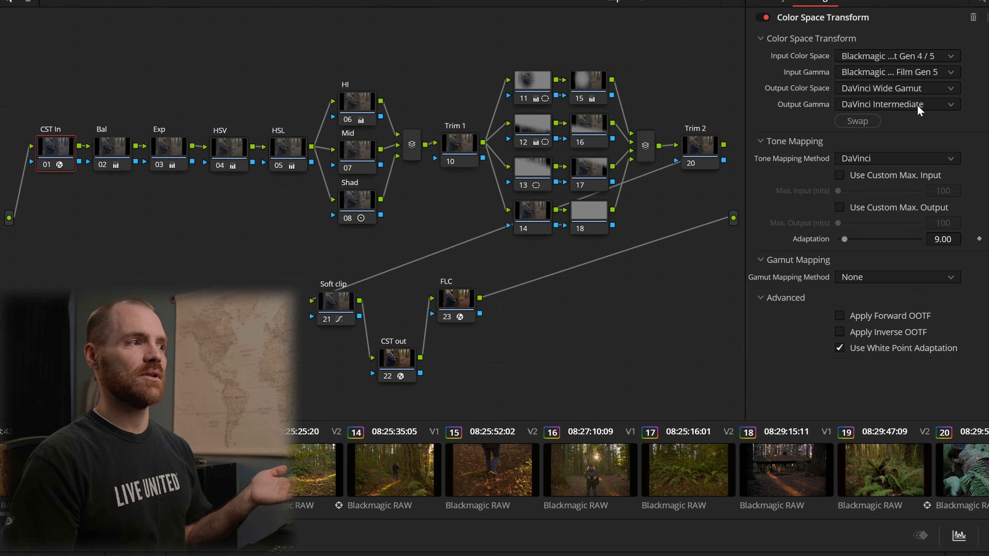
# - Examine the nodes between the two color space transforms and recheck the input and output transform settings
pyautogui.moveTo(109, 91); pyautogui.dragTo(716, 307)
pyautogui.click(396, 373)
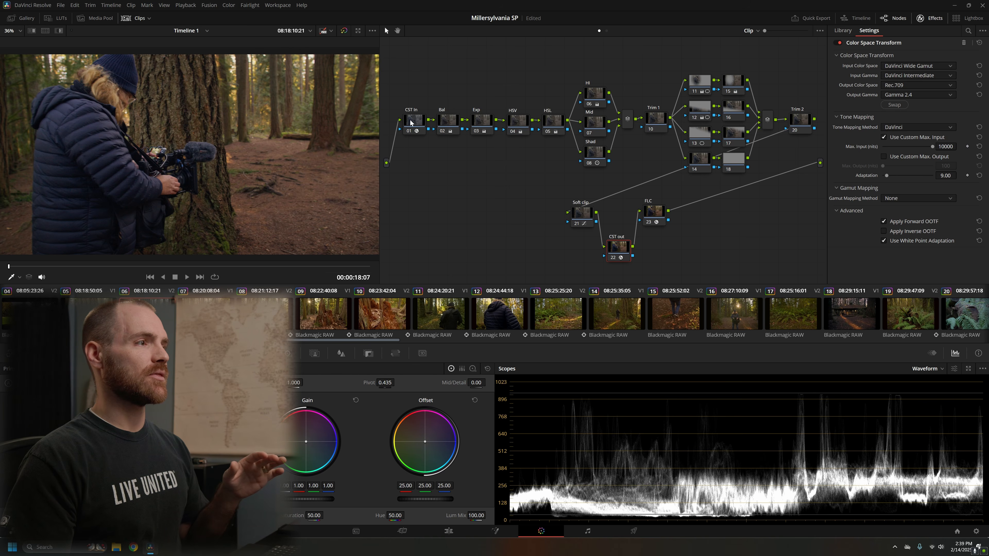
pyautogui.click(411, 123)
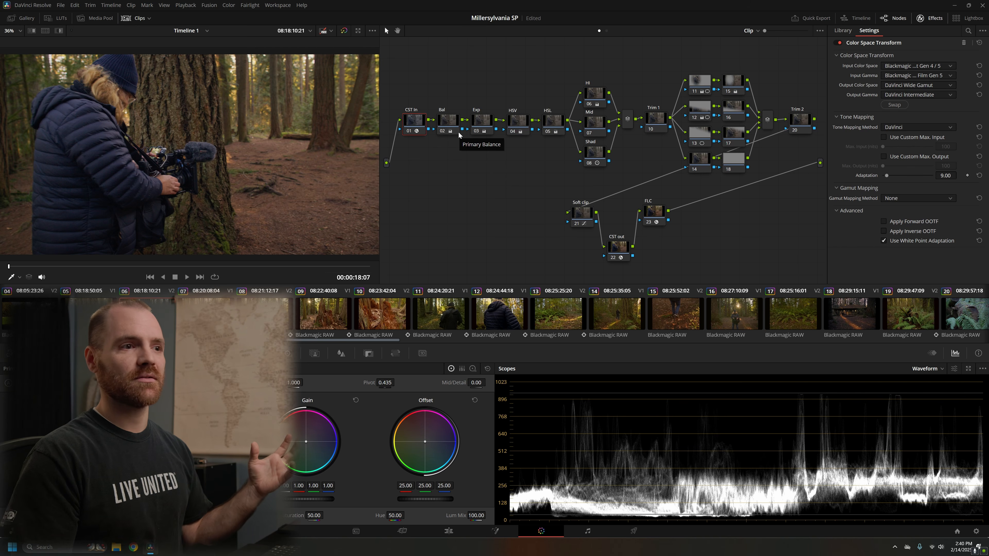
# - View the shot's color gamut on the CIE Chromaticity scope, and return the scope to Waveform
pyautogui.click(928, 370)
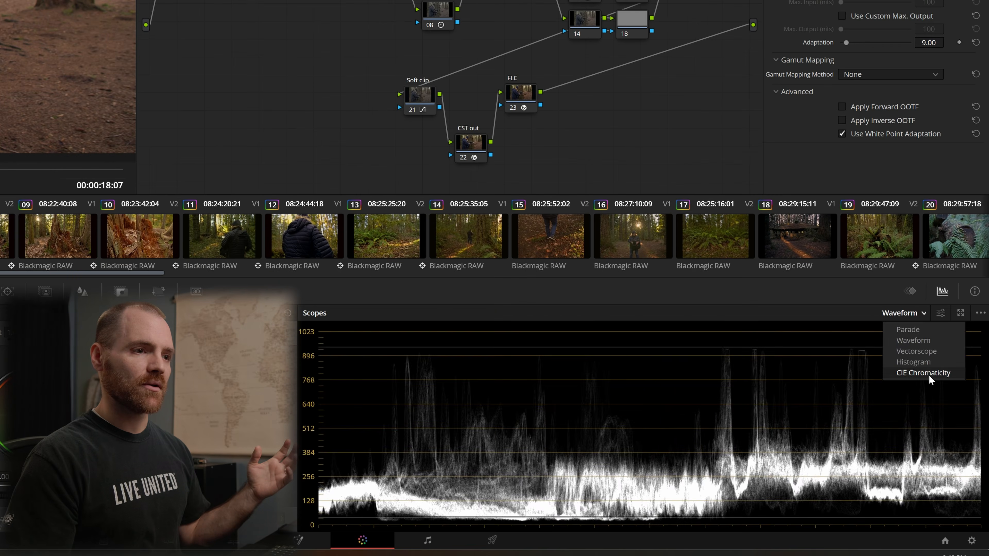
pyautogui.click(942, 413)
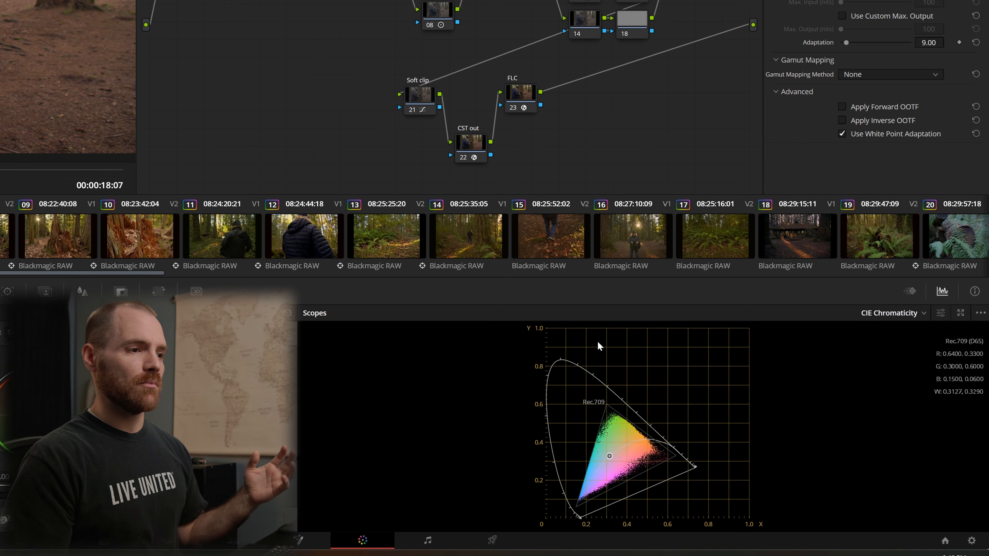
pyautogui.click(907, 314)
pyautogui.click(899, 339)
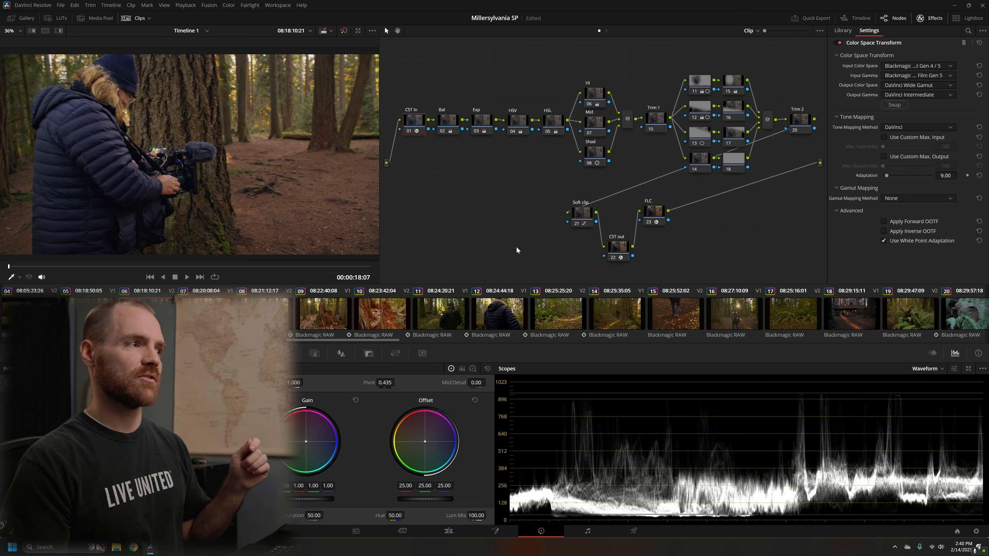
# - Inspect the CST In and Bal nodes, and compare the shot with the Bal node off and on
pyautogui.click(452, 122)
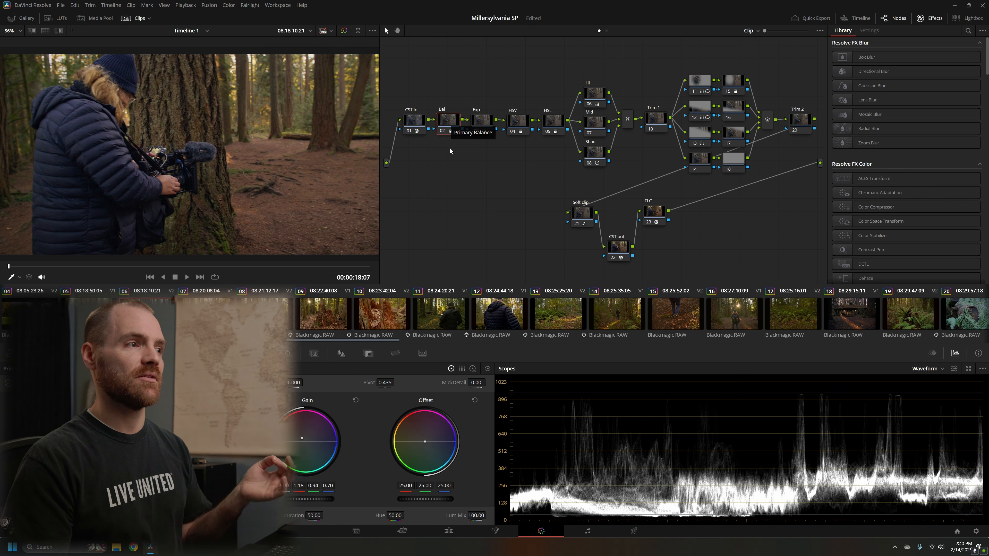
pyautogui.click(976, 531)
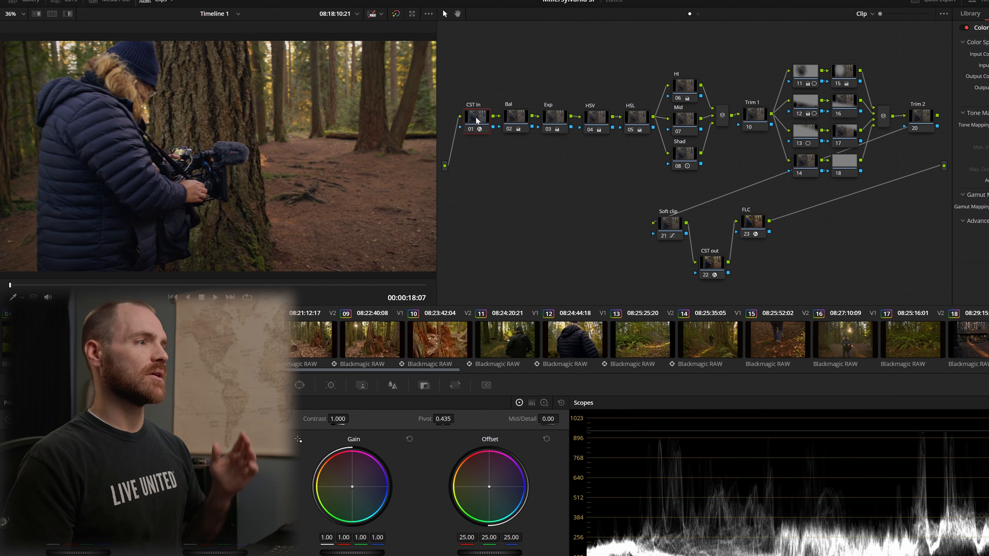
pyautogui.click(425, 119)
pyautogui.click(534, 126)
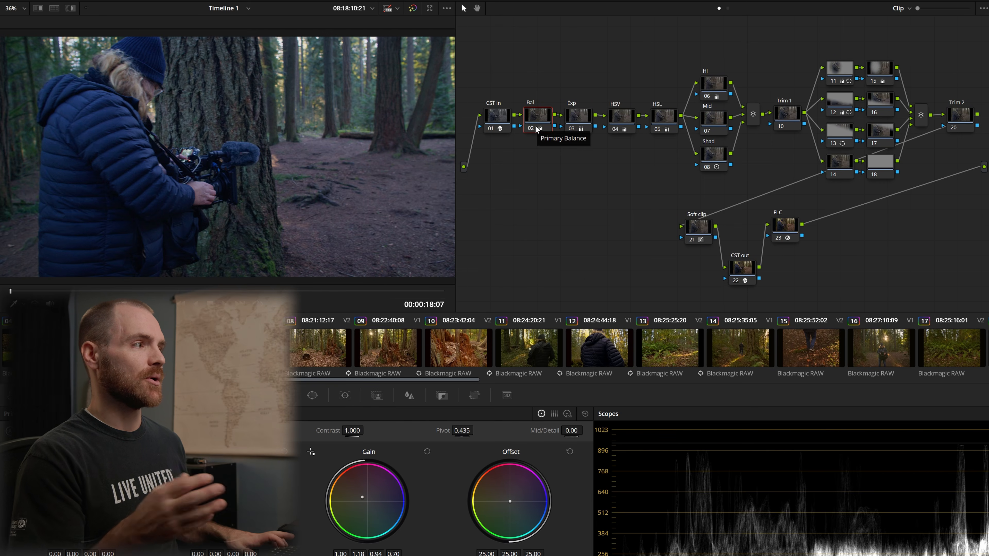
pyautogui.click(536, 126)
# - Disable and re-enable the Exp node to compare its effect on the shot
pyautogui.click(584, 121)
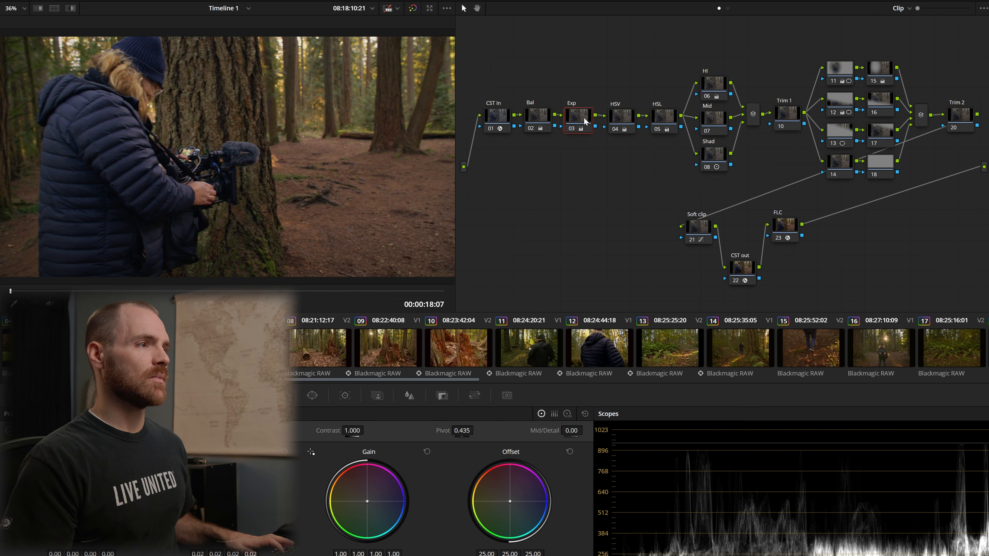
pyautogui.hotkey('ctrl', 'd')
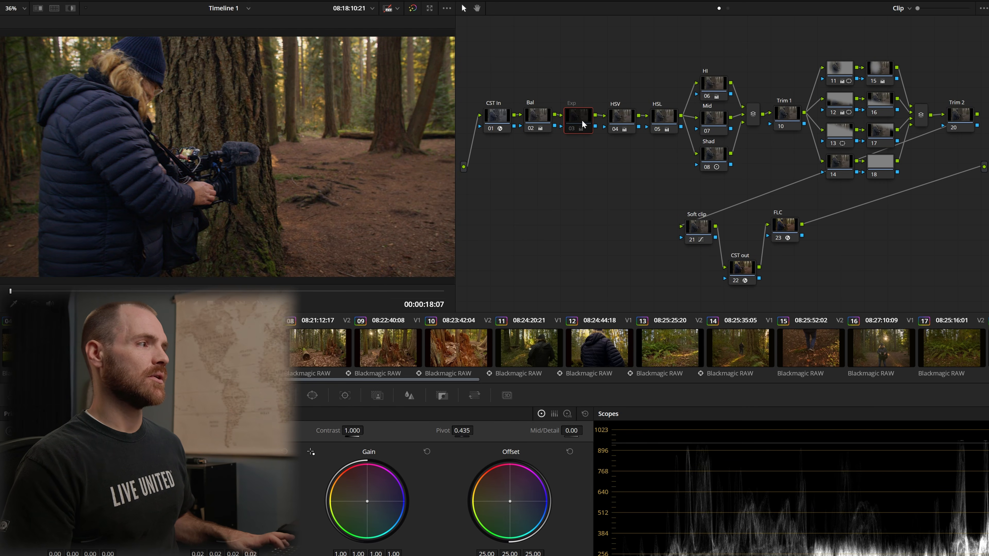
pyautogui.hotkey('ctrl', 'd')
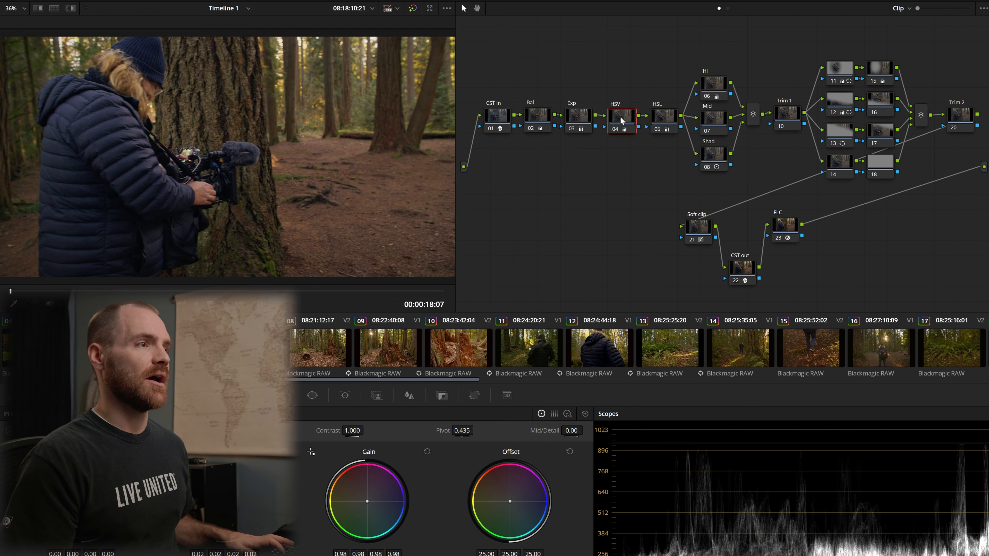
# - Examine the HSV and HSL nodes, the parallel HI, Mid and Shad nodes, and the Trim 1 node
pyautogui.moveTo(618, 86); pyautogui.dragTo(668, 142)
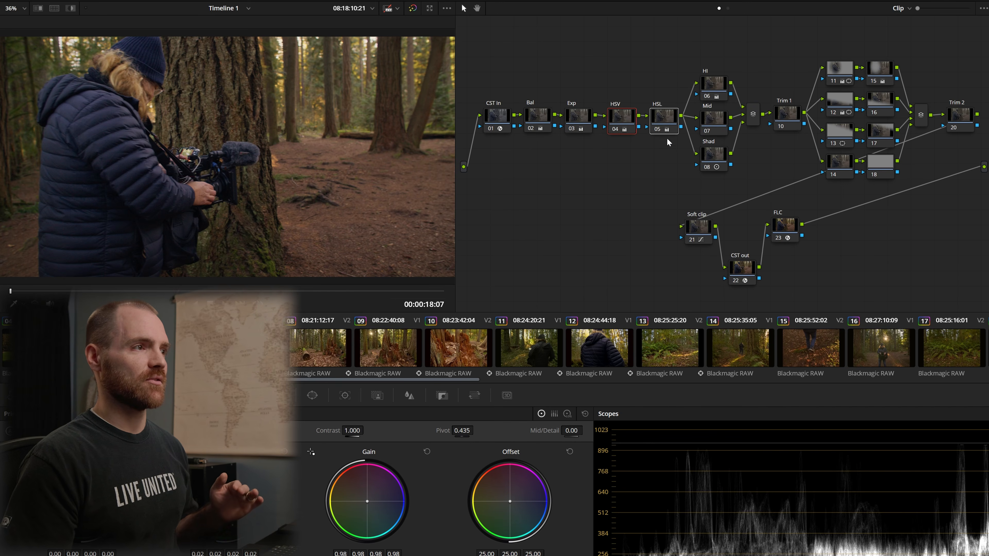
pyautogui.moveTo(699, 52); pyautogui.dragTo(765, 186)
pyautogui.click(716, 120)
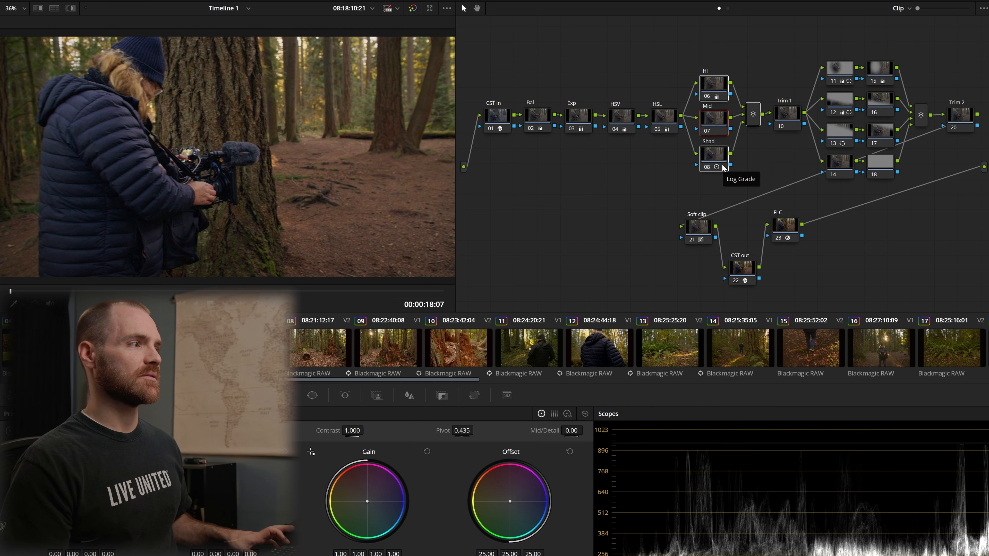
pyautogui.click(795, 121)
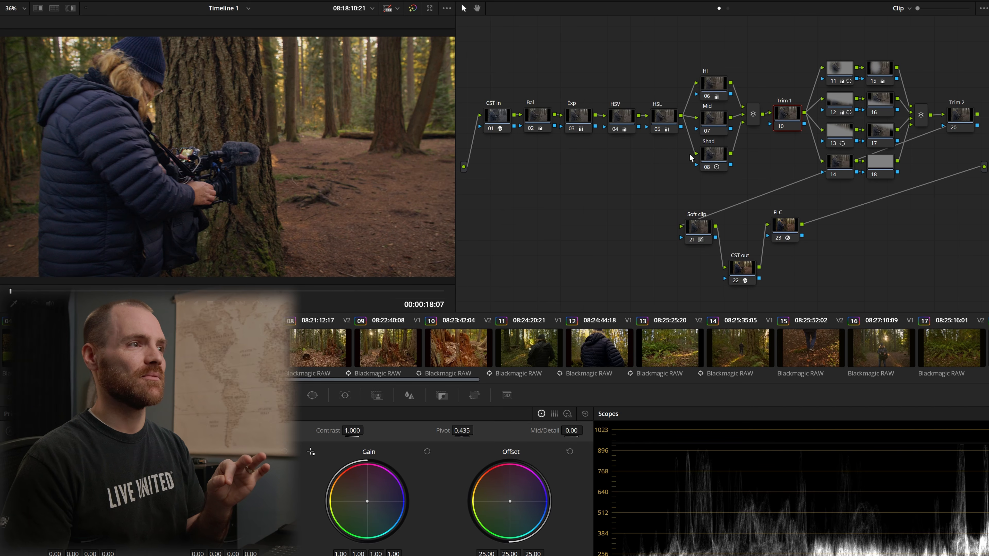
# - Disable and re-enable the Bal, Exp, HSV and HSL nodes together to compare their combined effect
pyautogui.moveTo(527, 94); pyautogui.dragTo(674, 148)
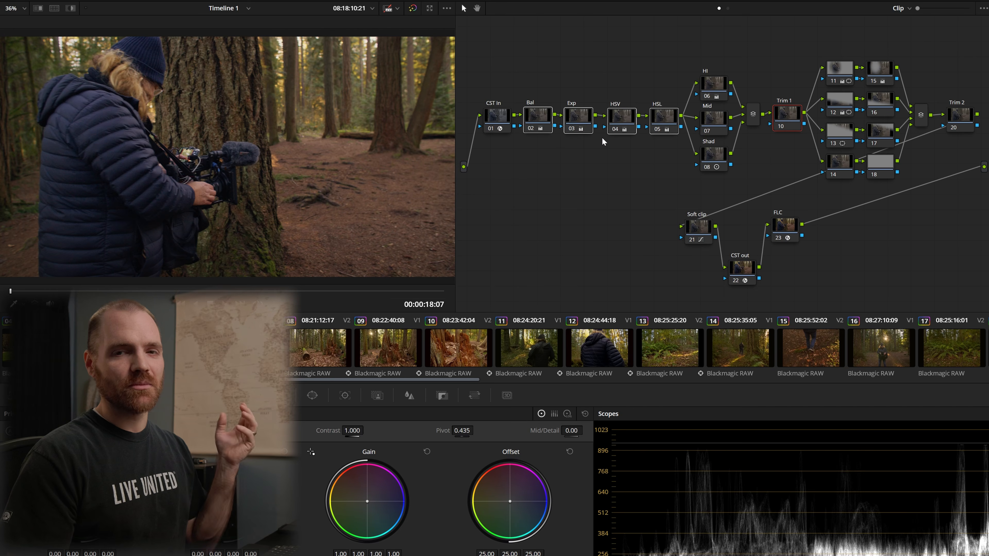
pyautogui.click(593, 159)
pyautogui.moveTo(588, 122); pyautogui.dragTo(664, 144)
pyautogui.click(582, 115)
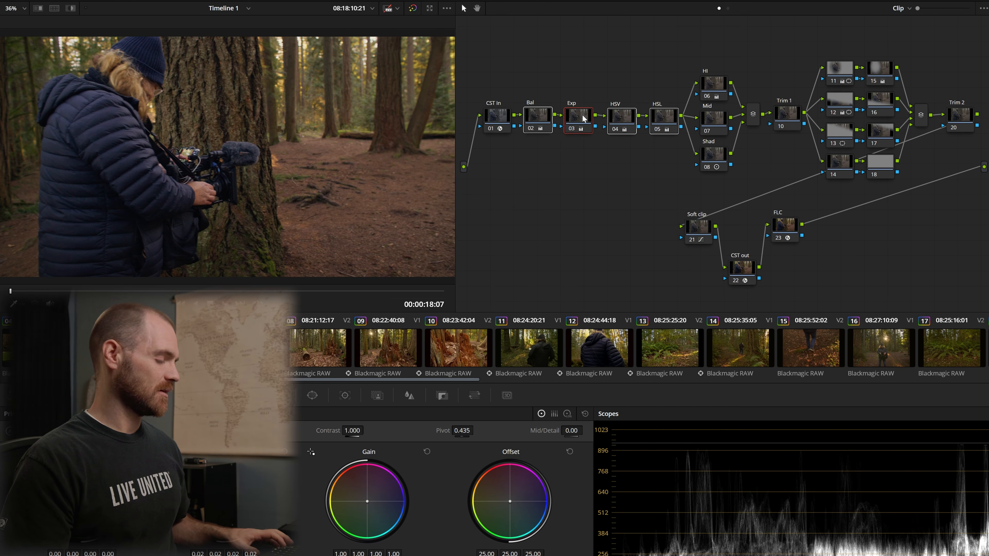
pyautogui.hotkey('ctrl', 'd')
pyautogui.hotkey('ctrl', 'd')
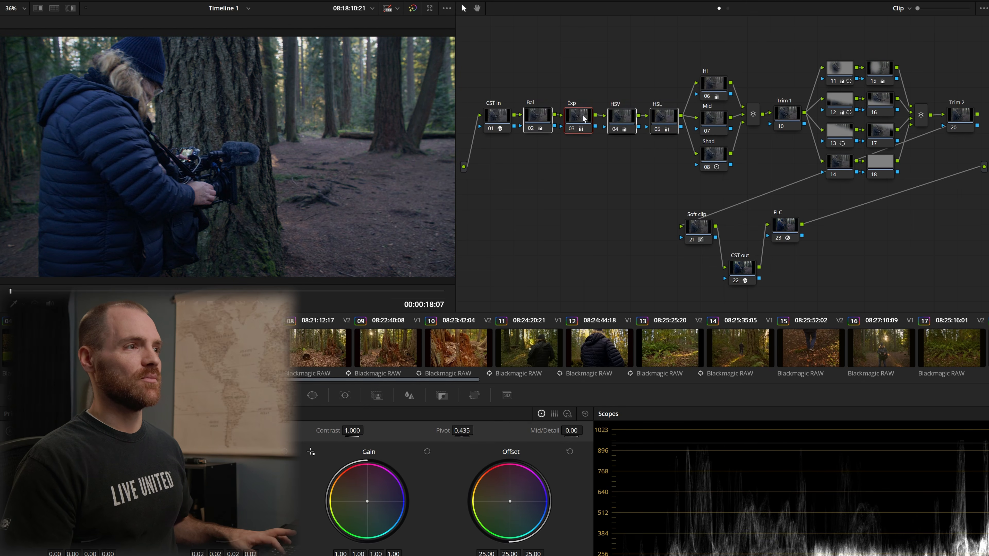
pyautogui.click(701, 49)
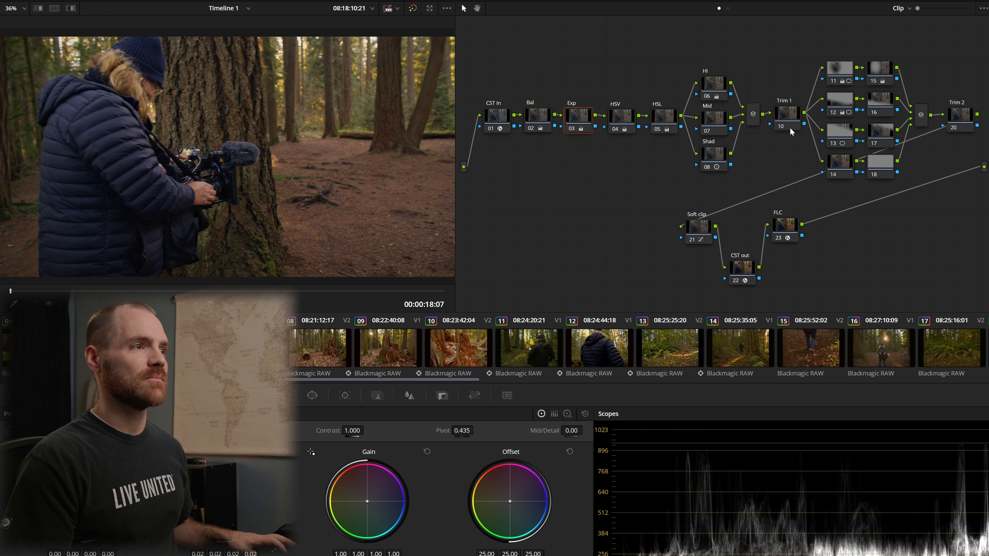
# - Disable and re-enable the parallel HI, Mid and Shad nodes together to compare their combined effect
pyautogui.moveTo(718, 108); pyautogui.dragTo(741, 183)
pyautogui.click(722, 166)
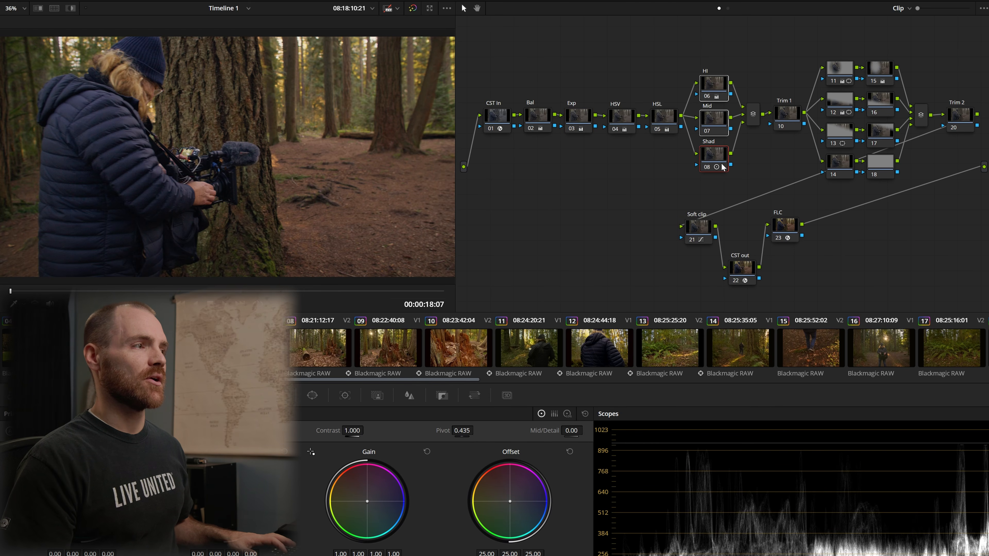
pyautogui.hotkey('ctrl', 'd')
pyautogui.hotkey('ctrl', 'd')
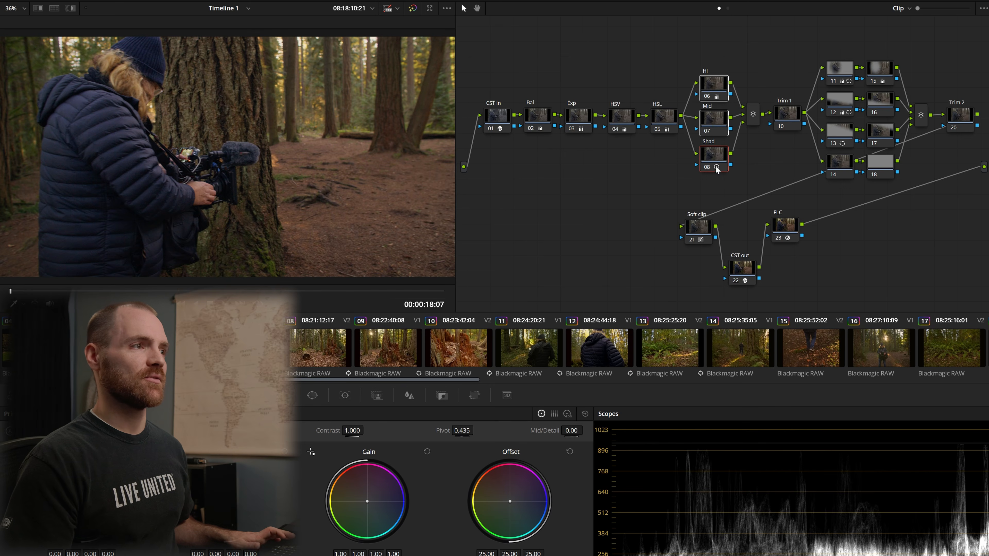
# - Examine the Trim 1 node and the parallel group of nodes 11 to 18 that follows it
pyautogui.click(787, 119)
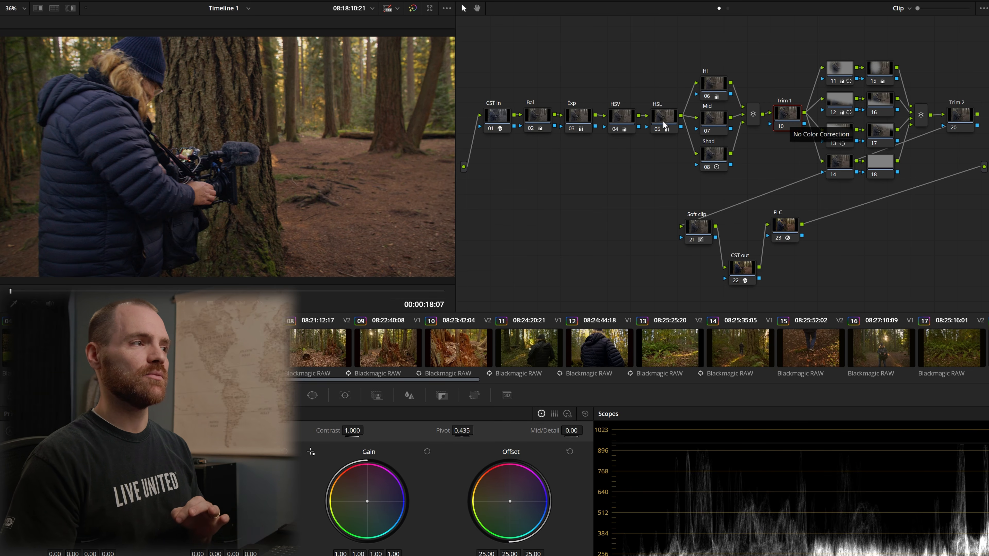
pyautogui.moveTo(829, 41); pyautogui.dragTo(896, 186)
pyautogui.click(890, 169)
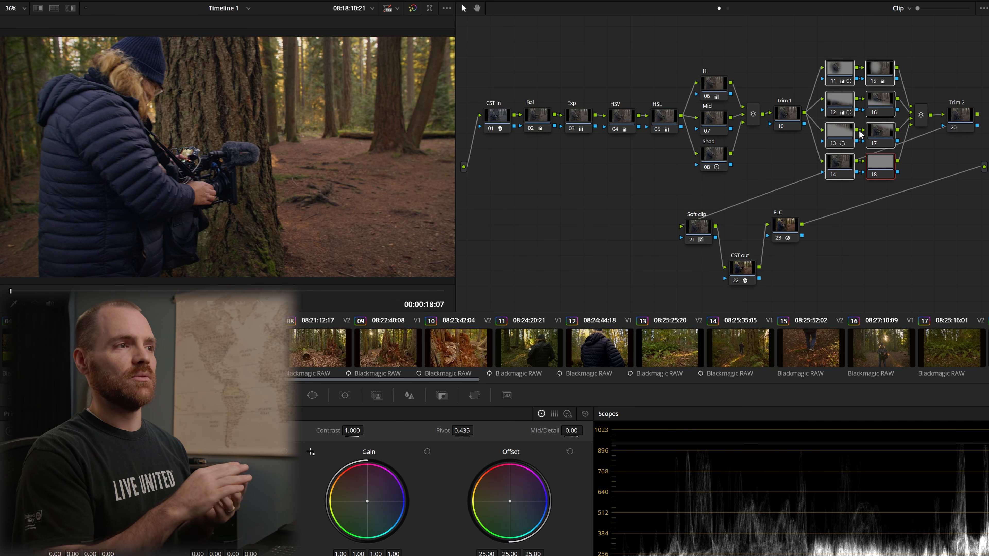
# - Disable and re-enable node 12 twice to compare its effect on the shot
pyautogui.click(833, 102)
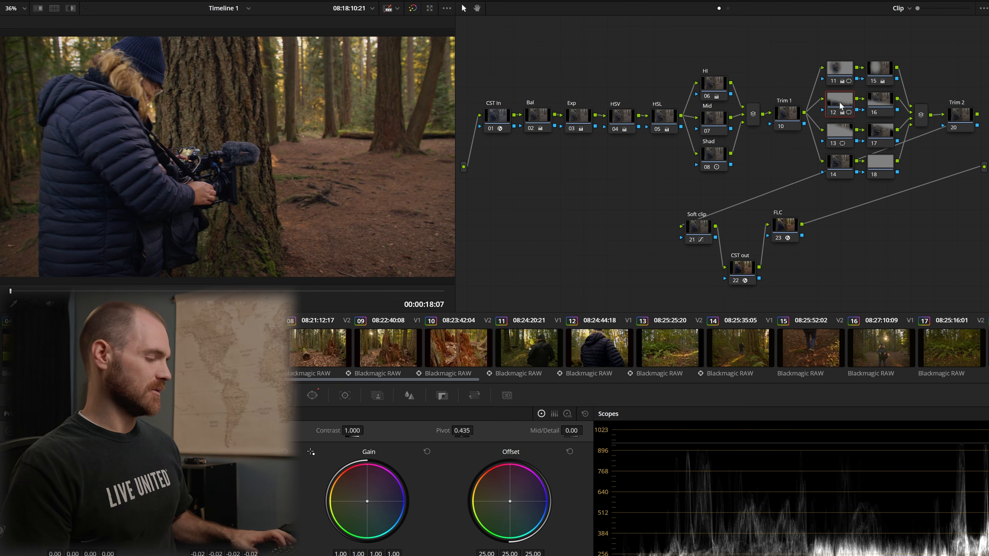
pyautogui.hotkey('ctrl', 'd')
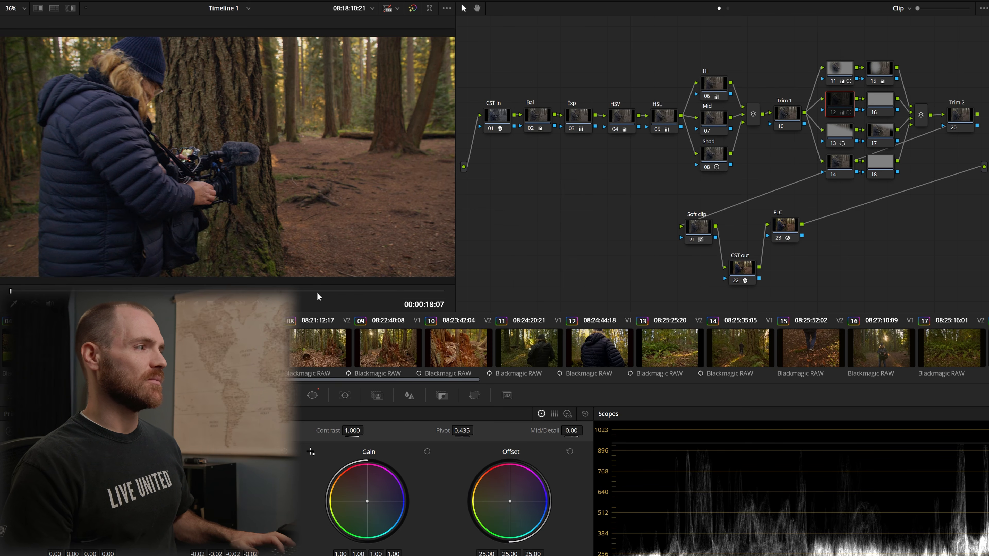
pyautogui.hotkey('ctrl', 'd')
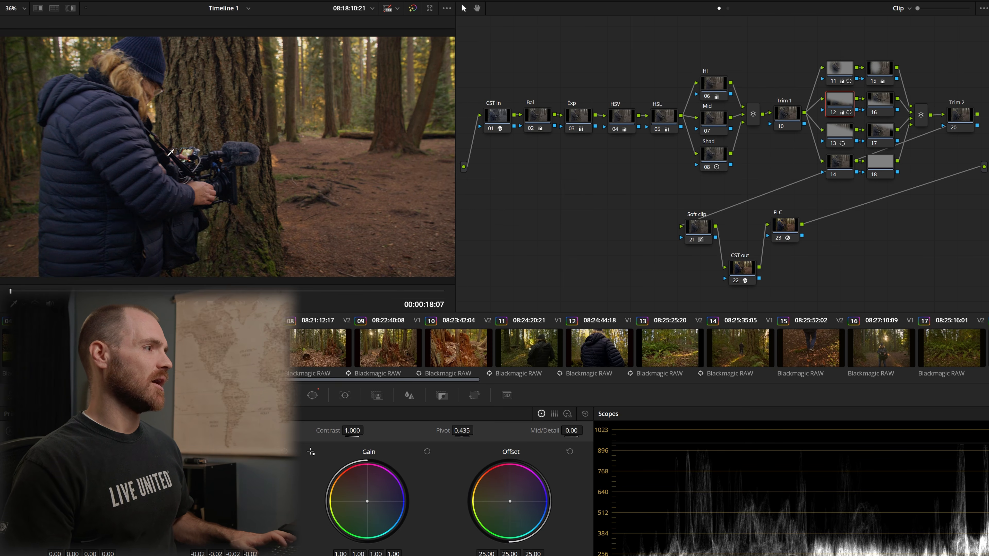
pyautogui.hotkey('ctrl', 'd')
pyautogui.hotkey('ctrl', 'd')
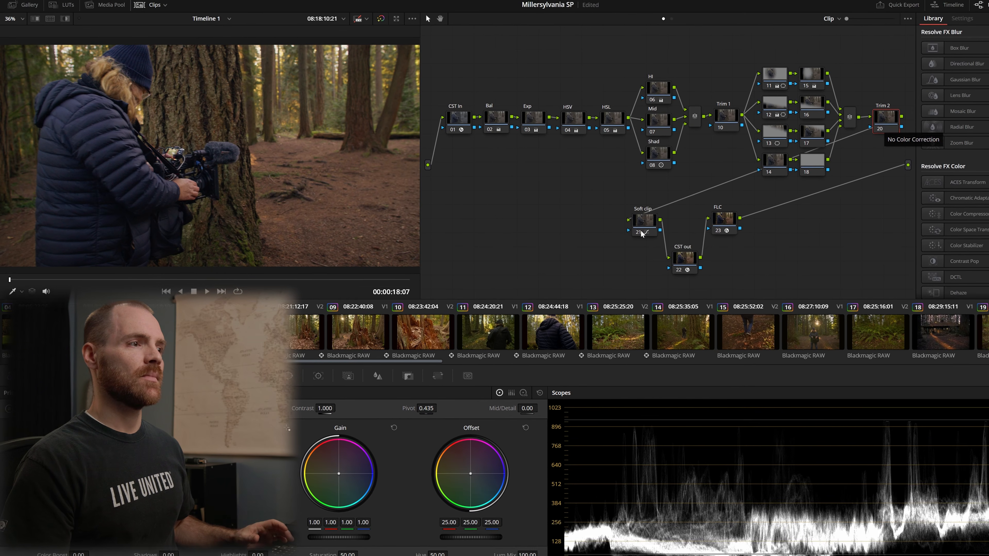
# - Disable and re-enable the Soft clip node to compare its effect on the image and the waveform
pyautogui.click(695, 238)
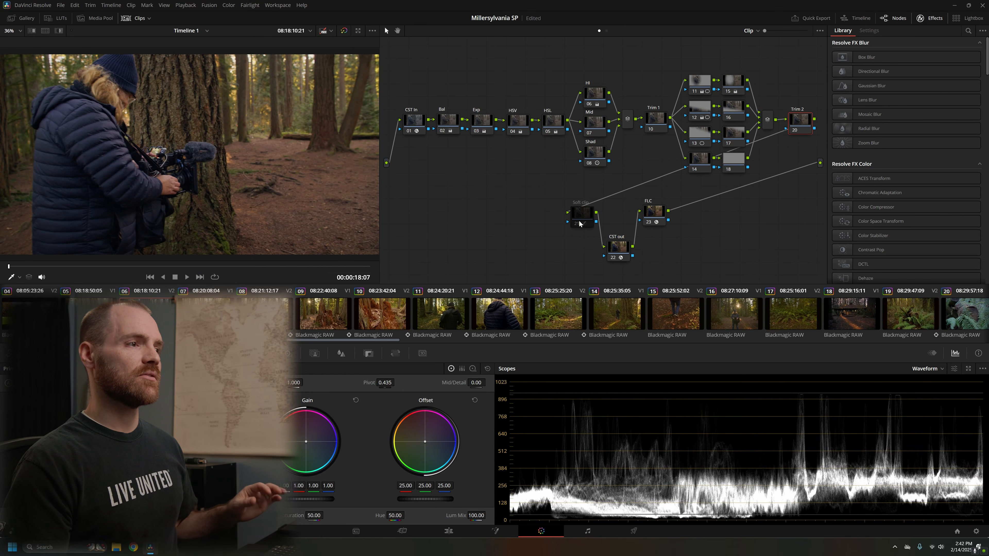
pyautogui.click(578, 223)
pyautogui.click(582, 219)
pyautogui.hotkey('ctrl', 'd')
pyautogui.hotkey('ctrl', 'd')
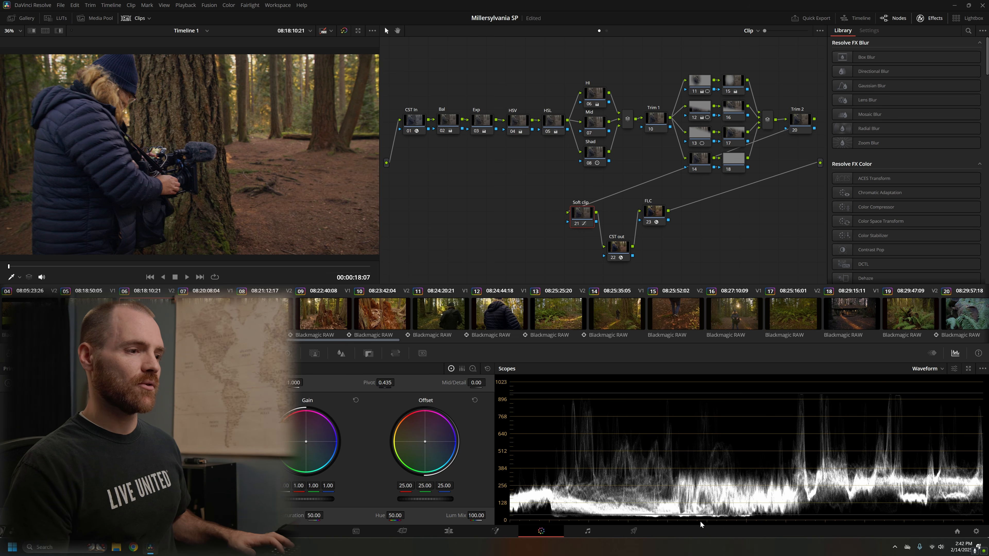
# - Toggle the Soft clip node off and on repeatedly while checking how the waveform's shadows and highlights respond
pyautogui.hotkey('ctrl', 'd')
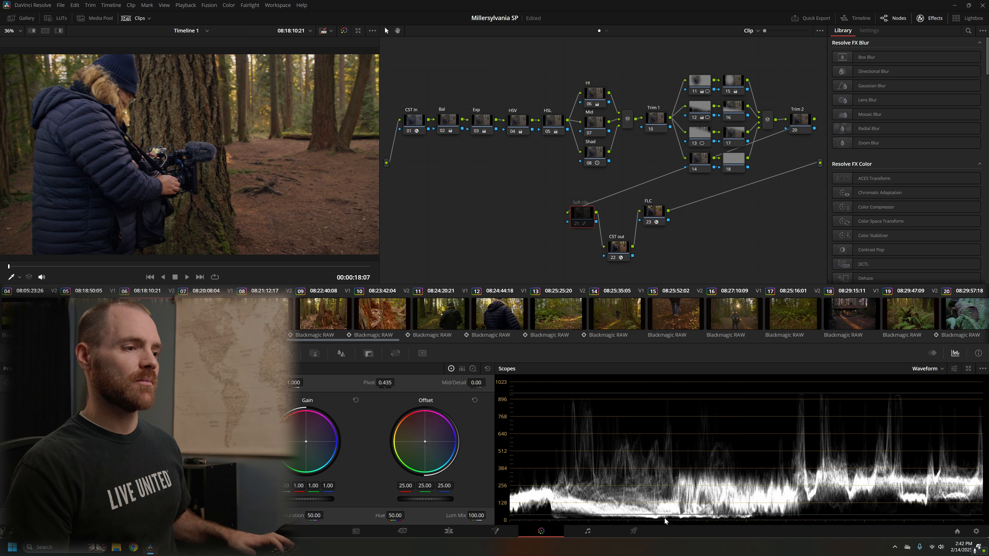
pyautogui.hotkey('ctrl', 'd')
pyautogui.hotkey('ctrl', 'd')
pyautogui.hotkey('ctrl', 'd')
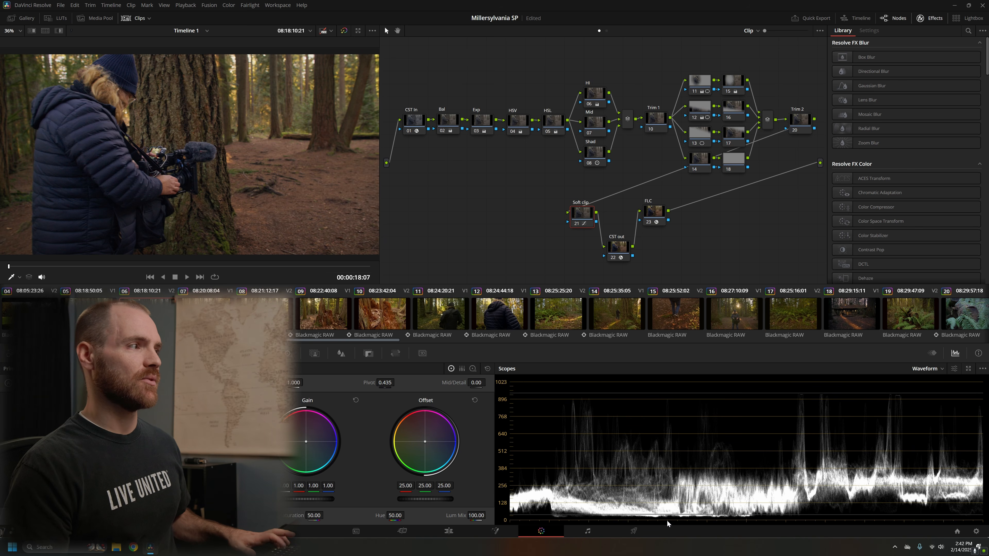
pyautogui.hotkey('ctrl', 'd')
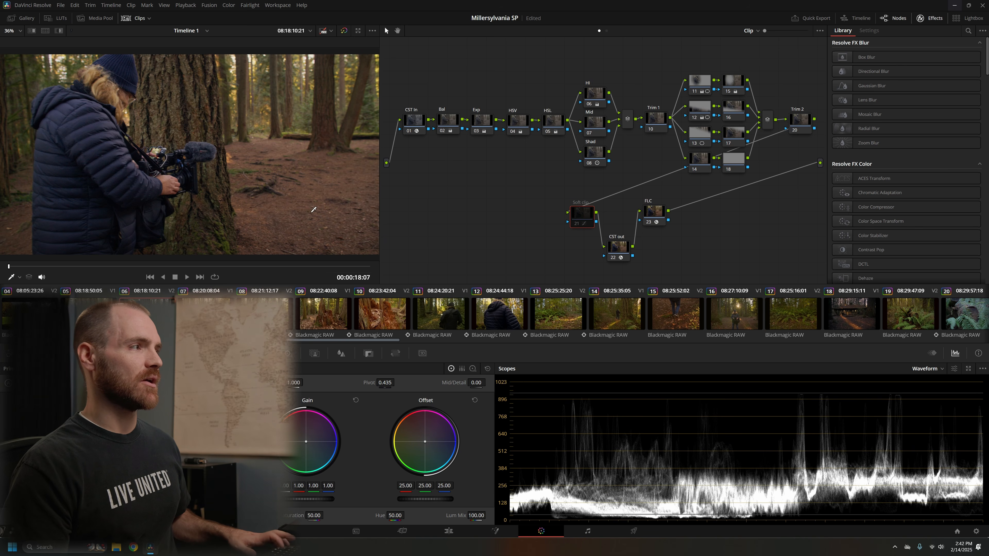
pyautogui.hotkey('ctrl', 'd')
# - Hide the clip thumbnails and view the waveform scope's reference level settings
pyautogui.click(137, 19)
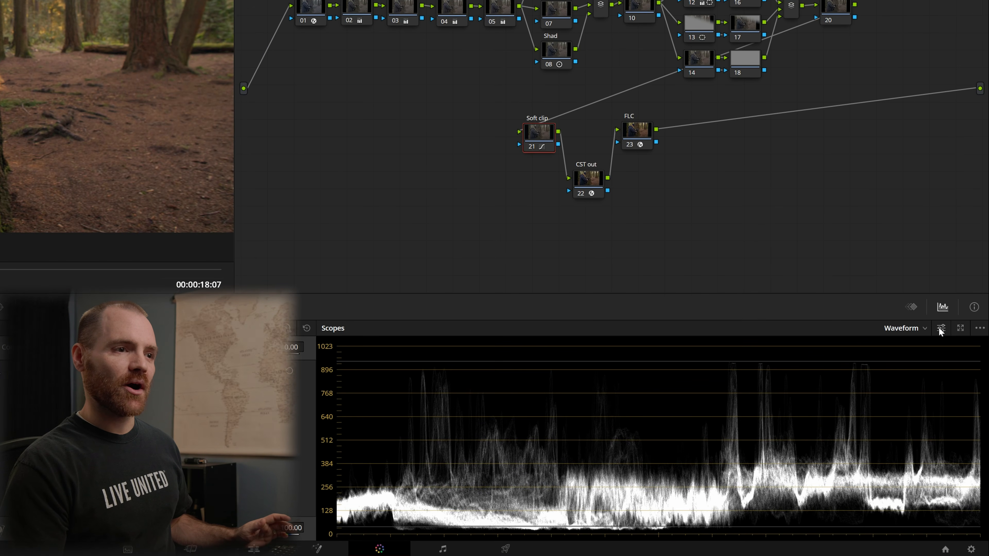
pyautogui.click(939, 328)
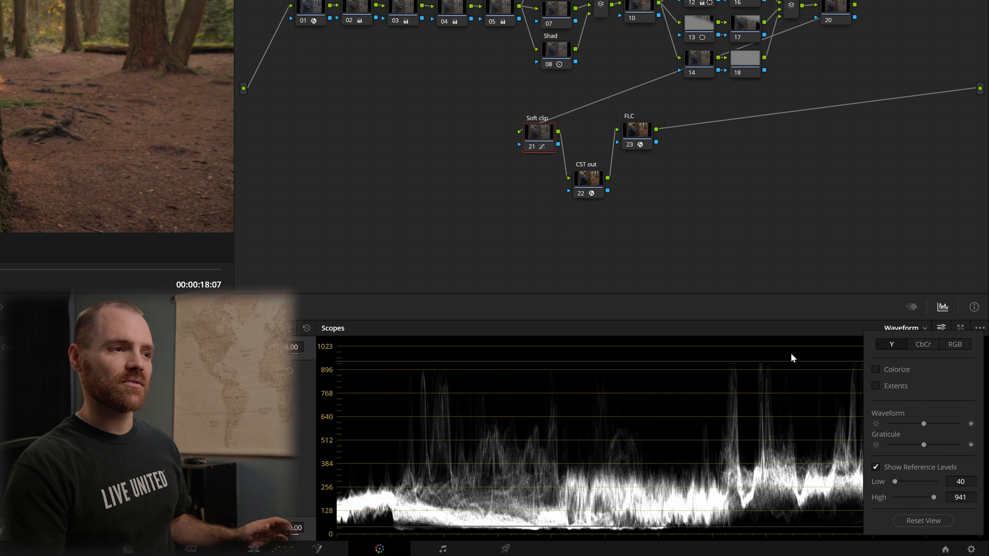
pyautogui.click(770, 274)
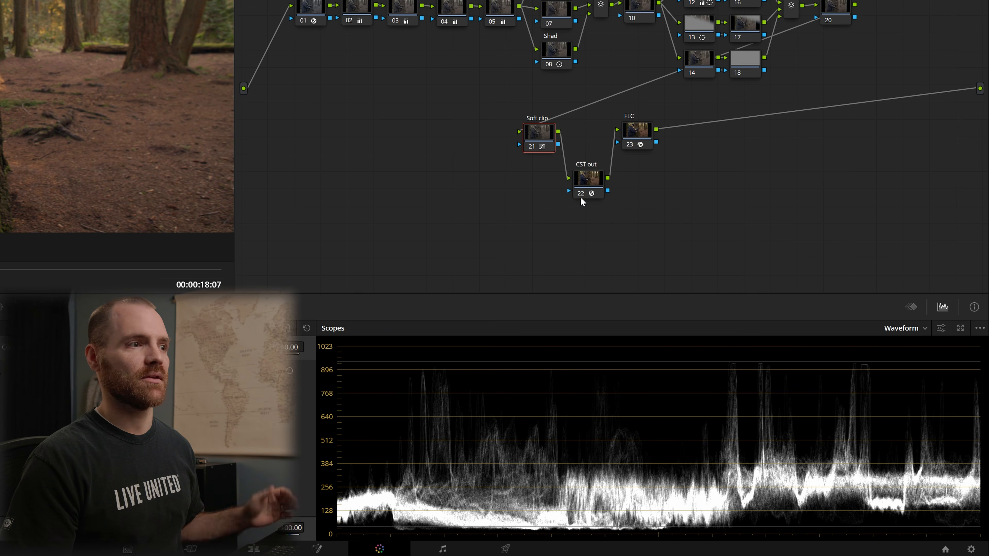
# - Disable and re-enable the CST out node to compare its effect on the shot
pyautogui.click(599, 189)
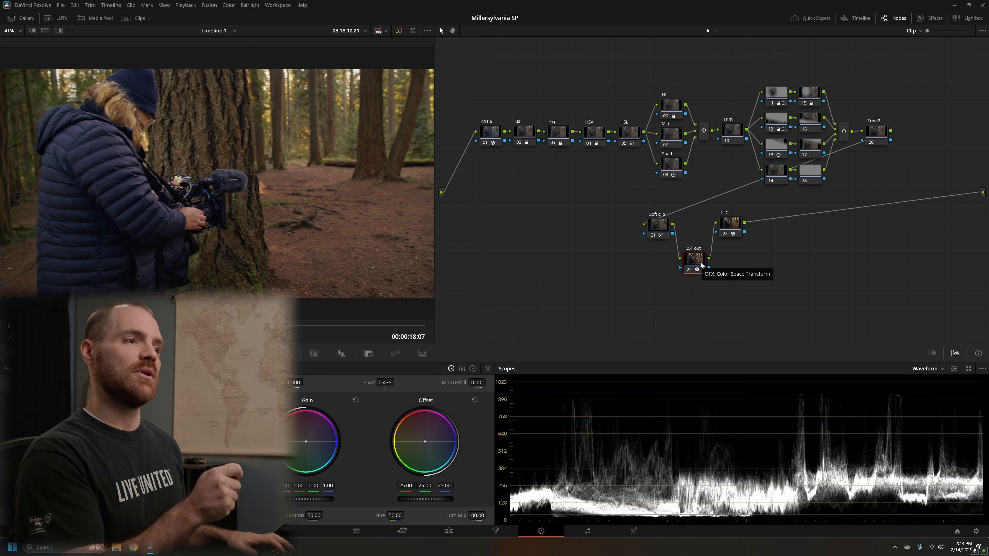
pyautogui.hotkey('ctrl', 'd')
pyautogui.hotkey('ctrl', 'd')
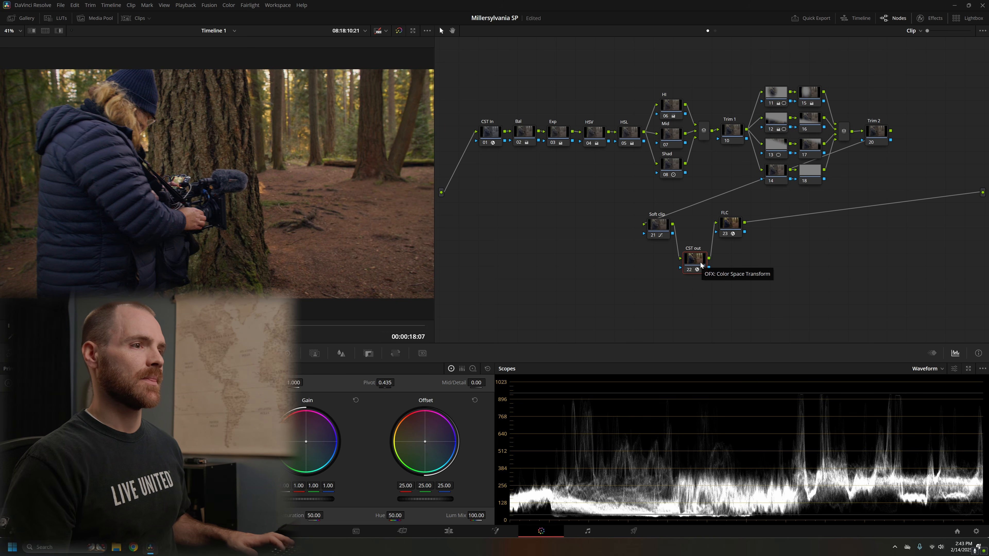
# - Show the FLC node's Film Look Creator settings and toggle the node off and on to compare its effect
pyautogui.click(728, 223)
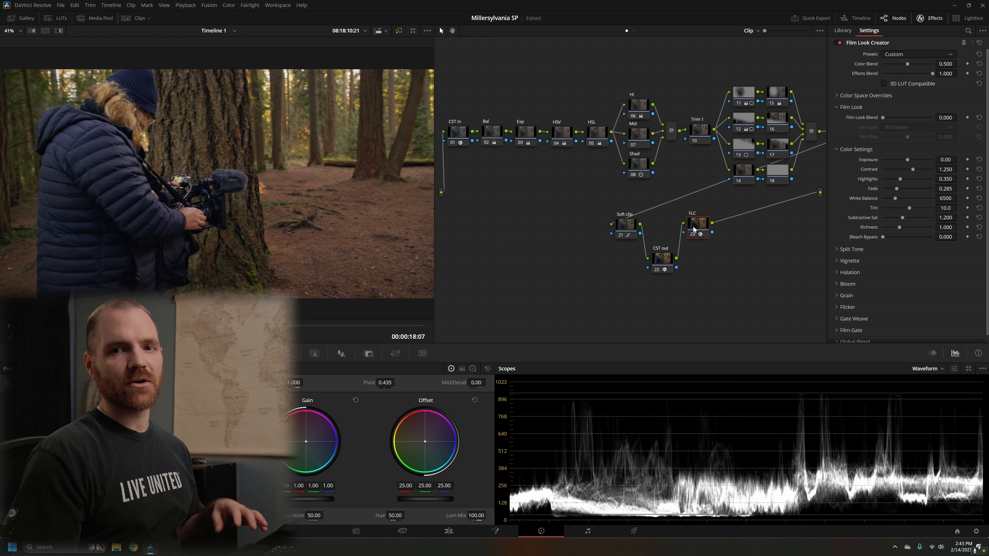
pyautogui.hotkey('ctrl', 'd')
pyautogui.hotkey('ctrl', 'd')
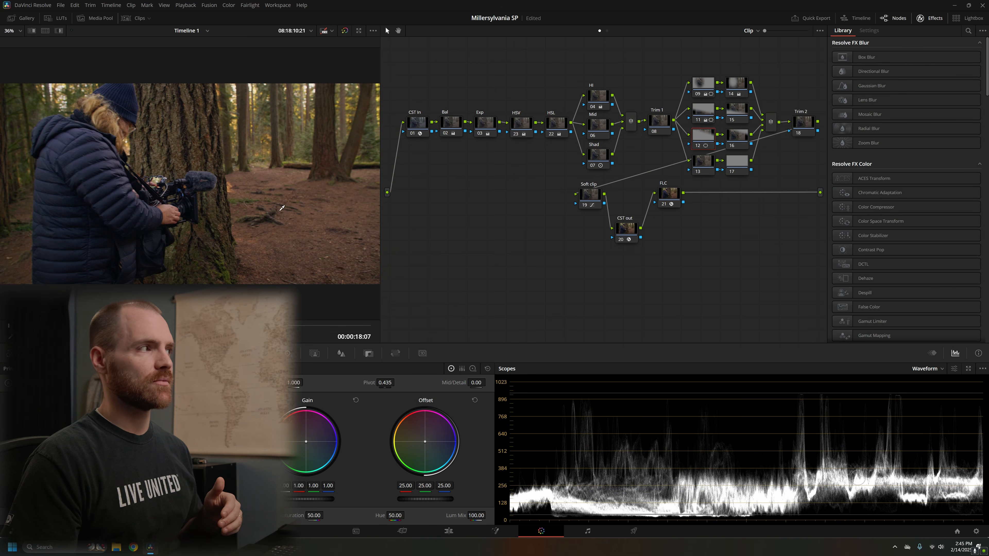
# - Grab a still of the graded shot and show it in the gallery
pyautogui.rightClick(251, 183)
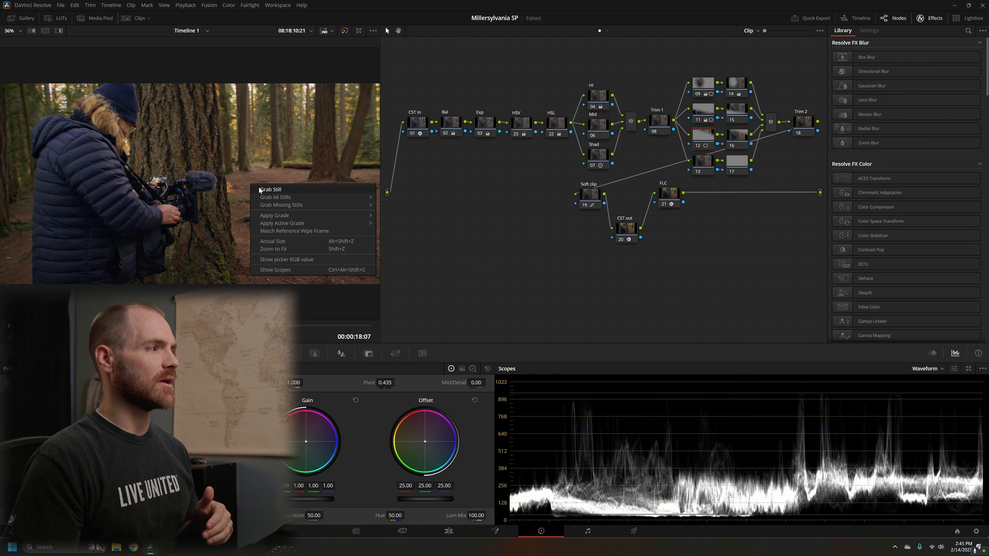
pyautogui.click(259, 189)
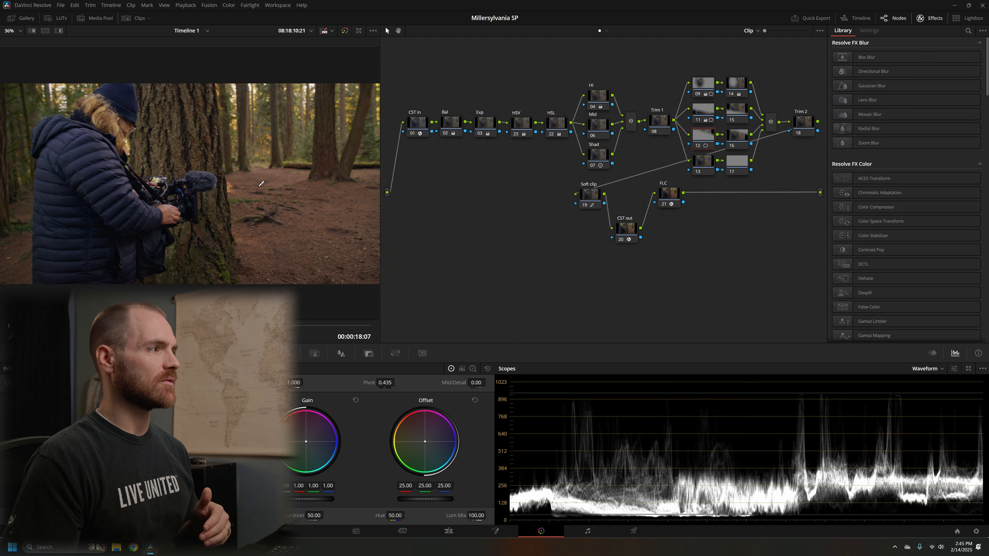
pyautogui.click(22, 21)
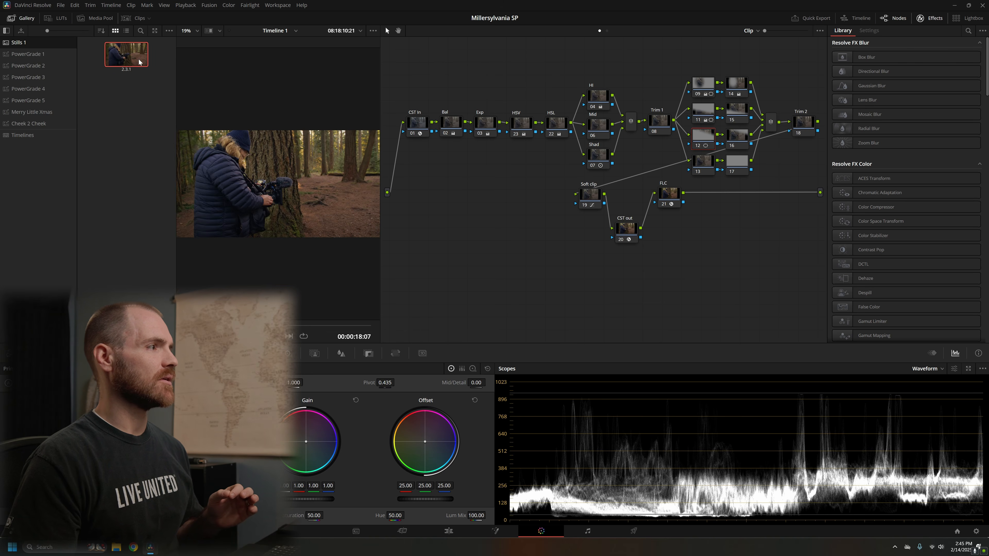
# - Grab a second still of the same shot and delete it from the gallery
pyautogui.rightClick(340, 190)
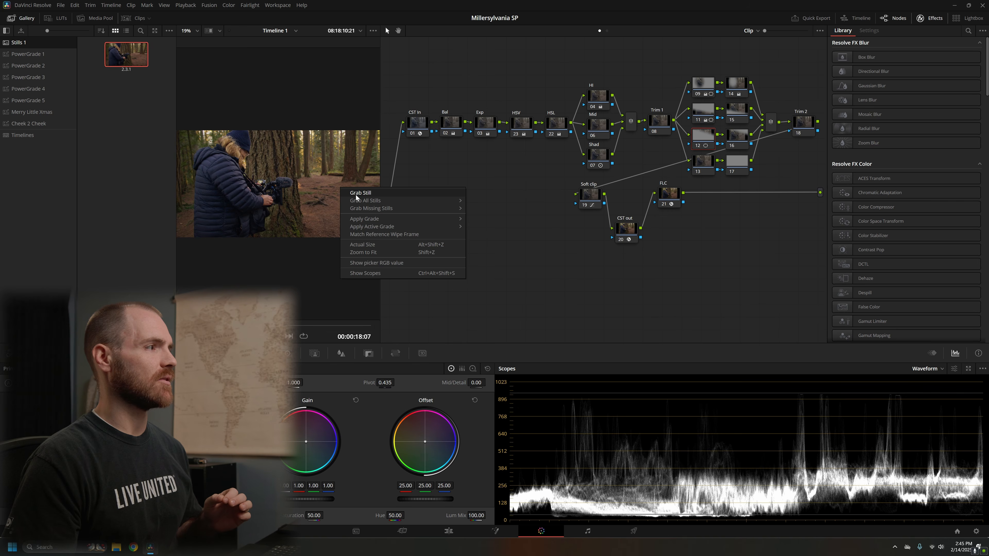
pyautogui.click(356, 198)
pyautogui.rightClick(128, 106)
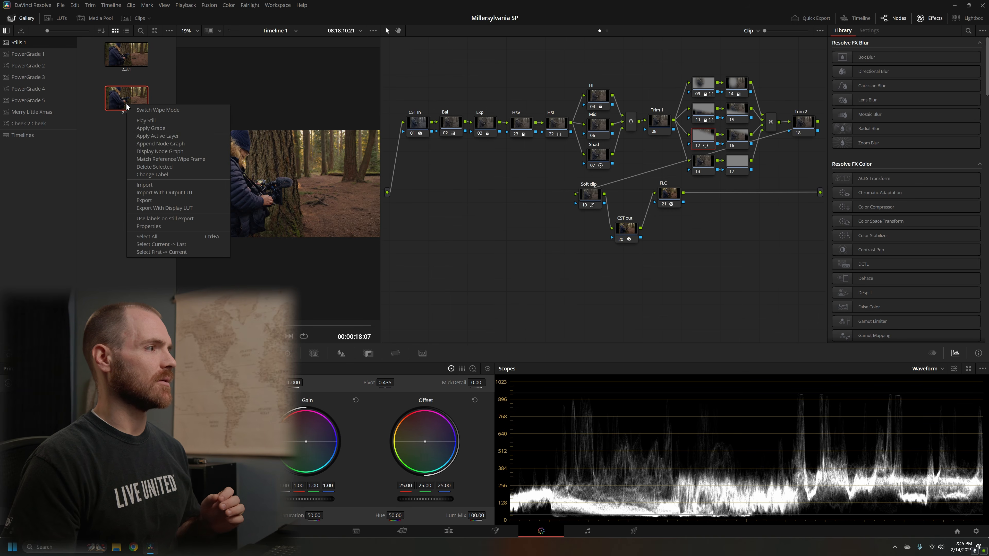
pyautogui.click(156, 166)
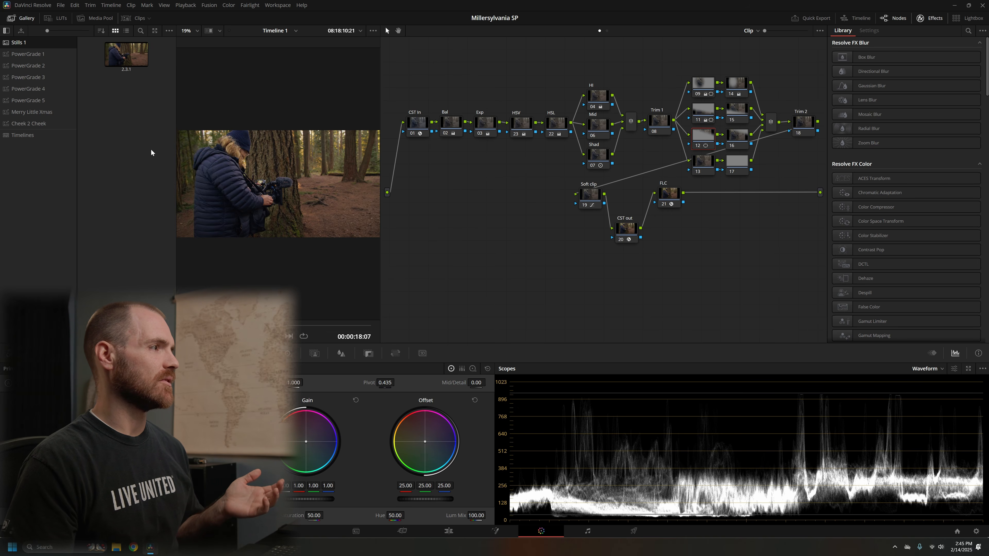
# - Delete the whole node tree and restore it by applying the gallery still's grade to the shot
pyautogui.moveTo(402, 71); pyautogui.dragTo(815, 239)
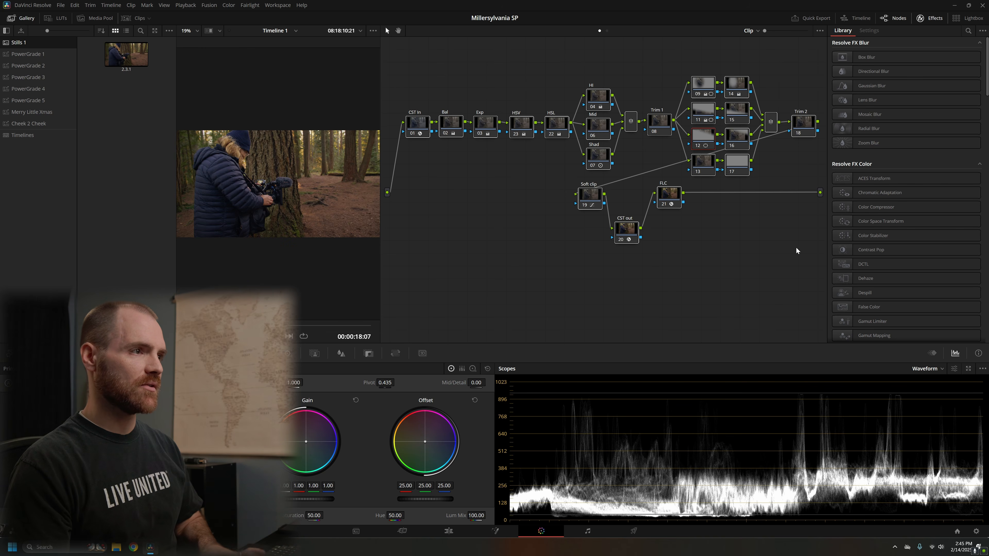
pyautogui.press('Delete')
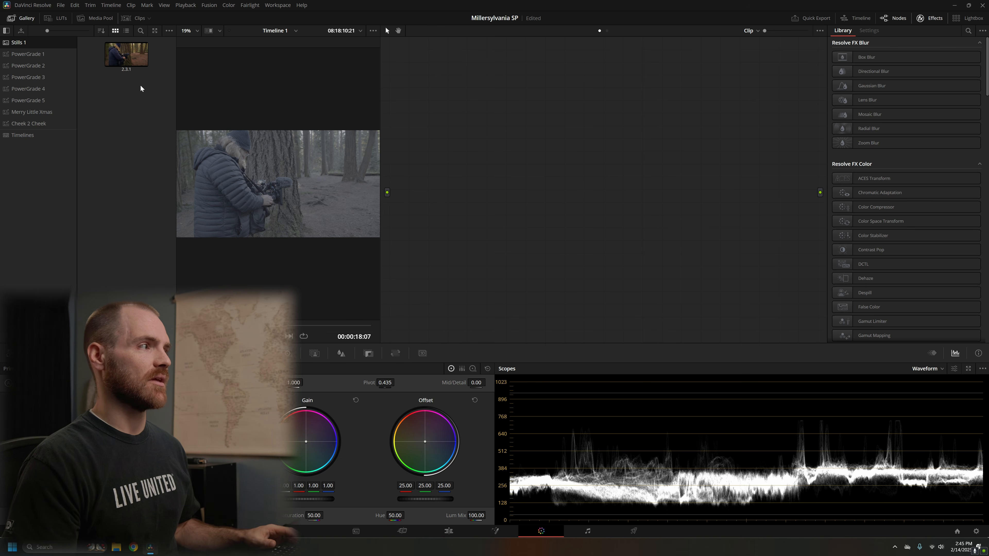
pyautogui.moveTo(132, 57); pyautogui.dragTo(275, 178)
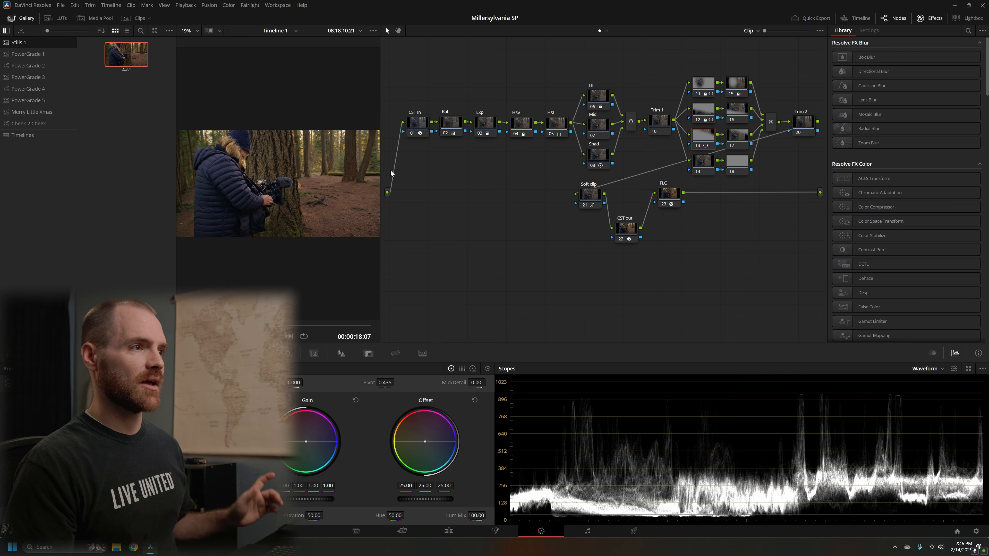
# - Delete all nodes from the graph and add one new serial node between source and output
pyautogui.hotkey('ctrl', 'a')
pyautogui.press('Delete')
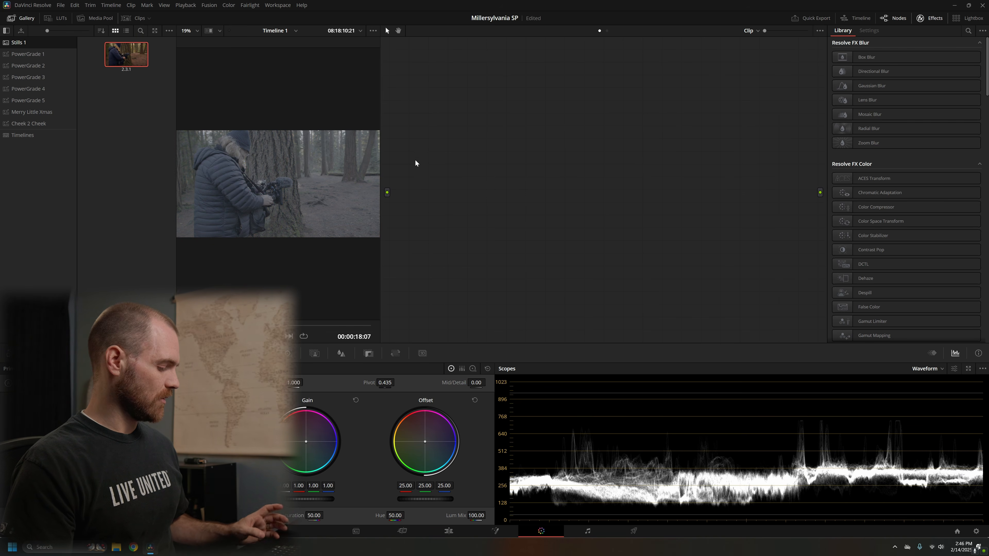
pyautogui.hotkey('alt', 's')
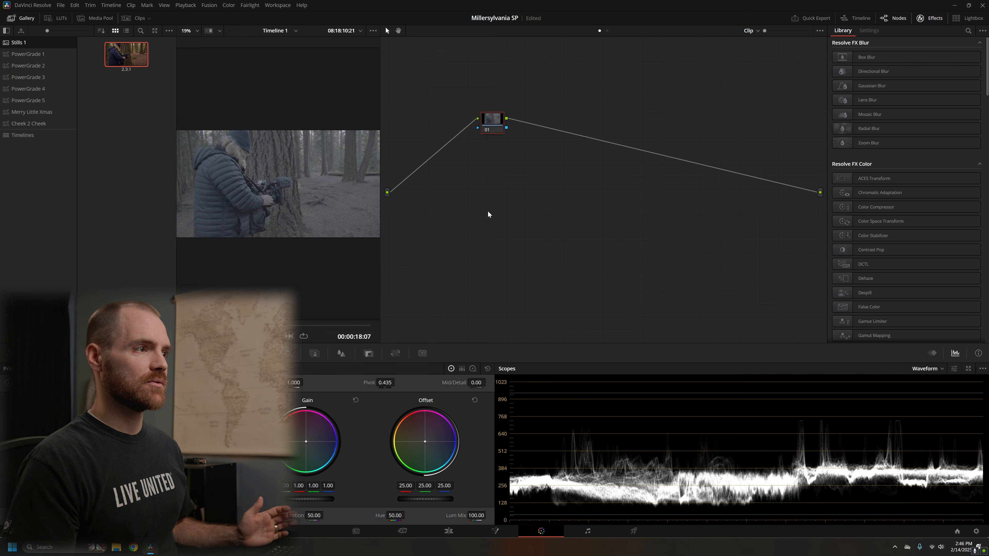
# - Add an unconnected corrector node below node 01, reposition it and delete it again
pyautogui.rightClick(495, 201)
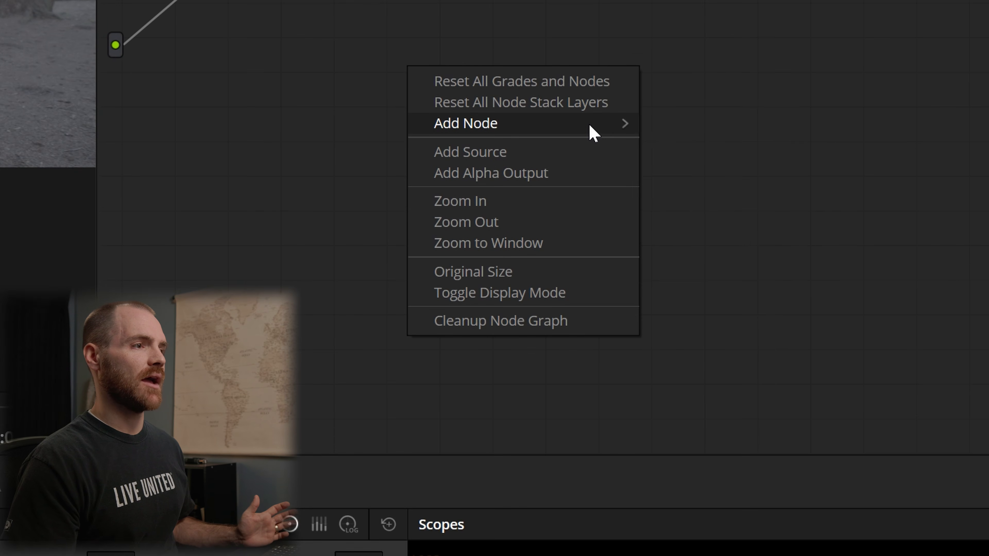
pyautogui.moveTo(595, 132)
pyautogui.click(743, 127)
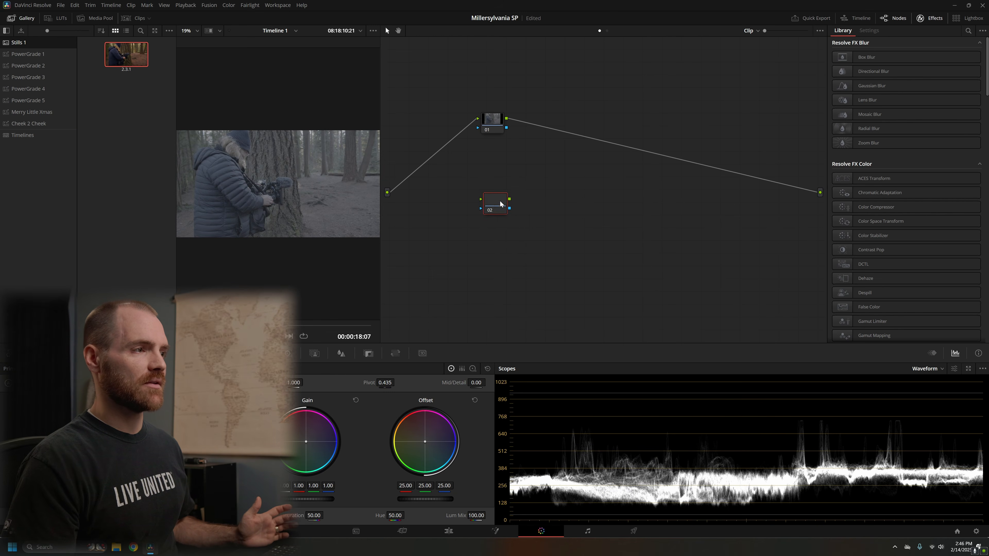
pyautogui.moveTo(501, 204); pyautogui.dragTo(545, 194)
pyautogui.press('Delete')
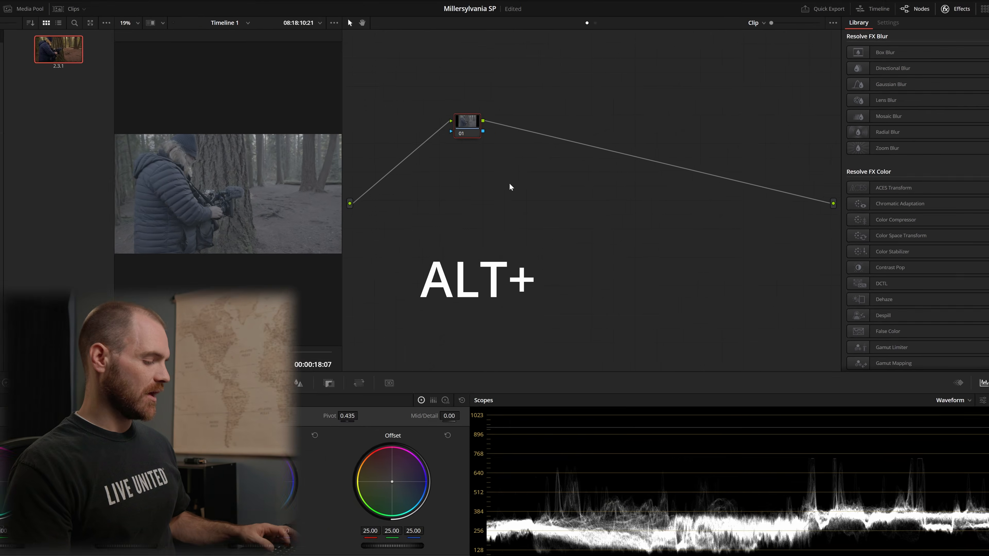
# - Add several serial nodes in a row after node 01 and delete them, keeping only node 01
pyautogui.hotkey('alt', 's')
pyautogui.hotkey('alt', 's')
pyautogui.hotkey('alt', 's')
pyautogui.hotkey('alt', 's')
pyautogui.hotkey('alt', 's')
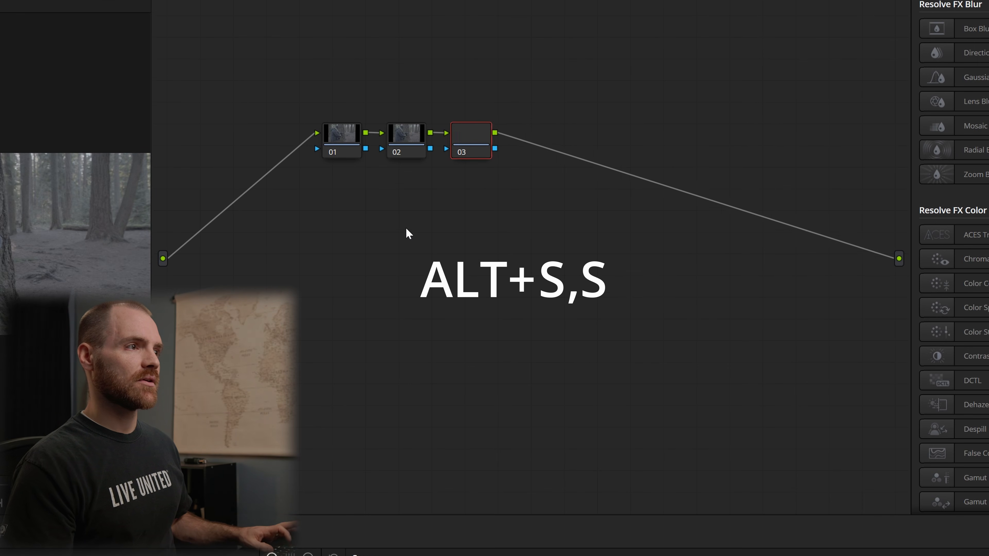
pyautogui.moveTo(391, 87); pyautogui.dragTo(676, 180)
pyautogui.press('Delete')
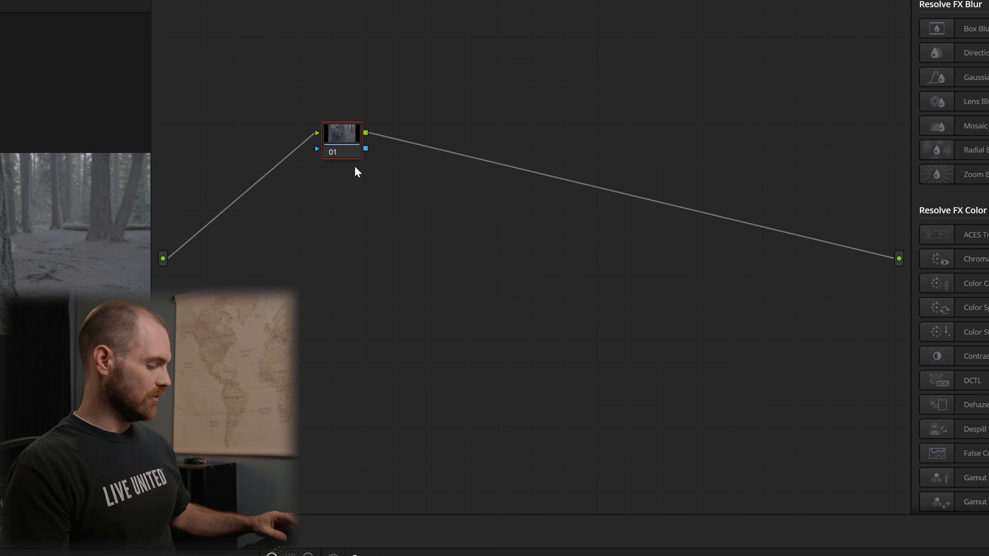
# - Insert a serial node before the existing one, move it toward the source input and add another serial node after it
pyautogui.hotkey('shift', 's')
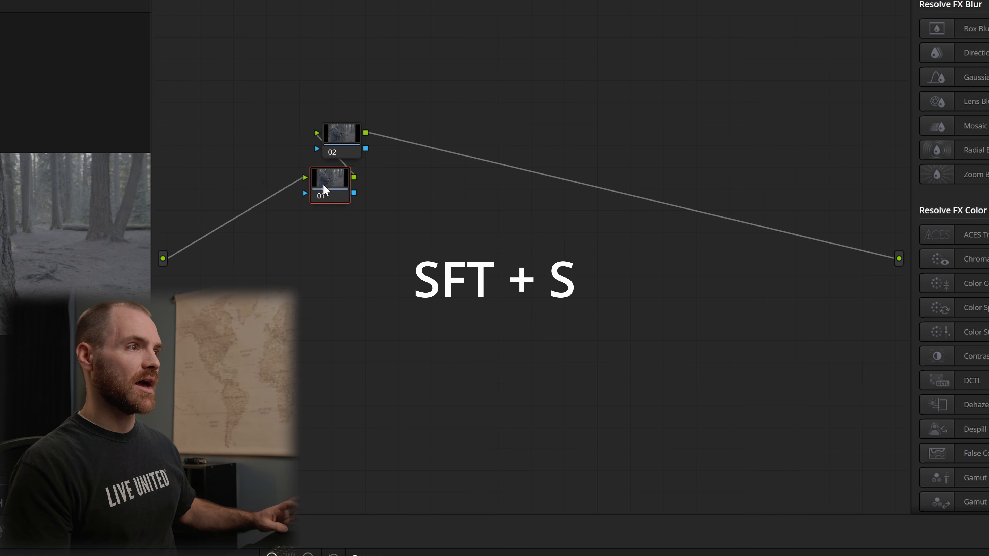
pyautogui.moveTo(340, 196); pyautogui.dragTo(271, 170)
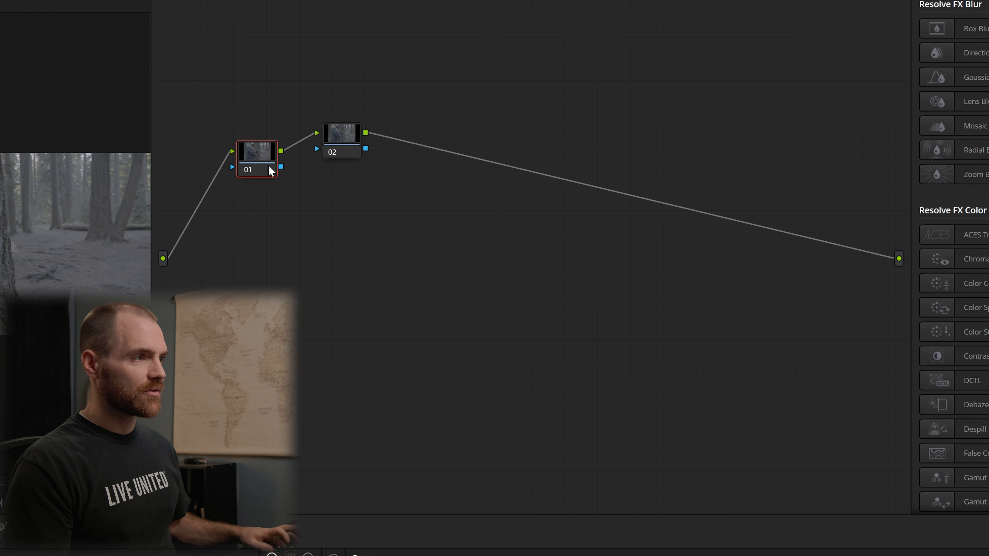
pyautogui.hotkey('alt', 's')
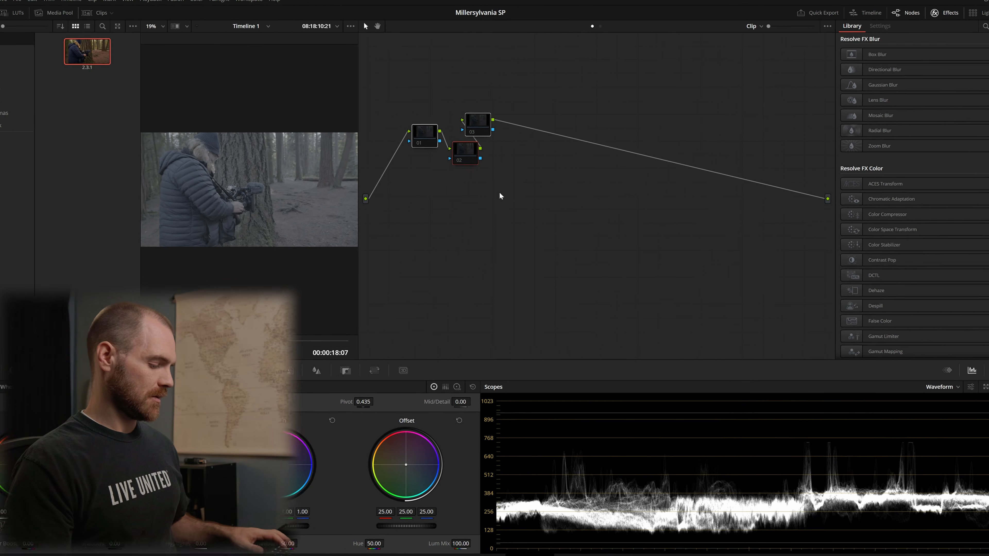
# - Clear the test nodes and build a new chain of two serial nodes, with node 01 moved toward the source input
pyautogui.press('Delete')
pyautogui.hotkey('alt', 's')
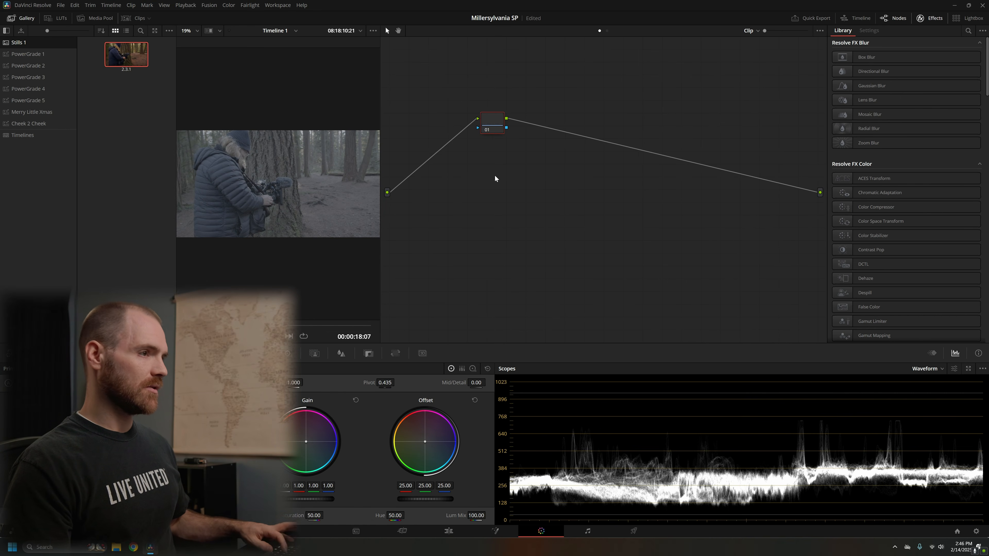
pyautogui.moveTo(493, 130); pyautogui.dragTo(449, 142)
pyautogui.hotkey('alt', 's')
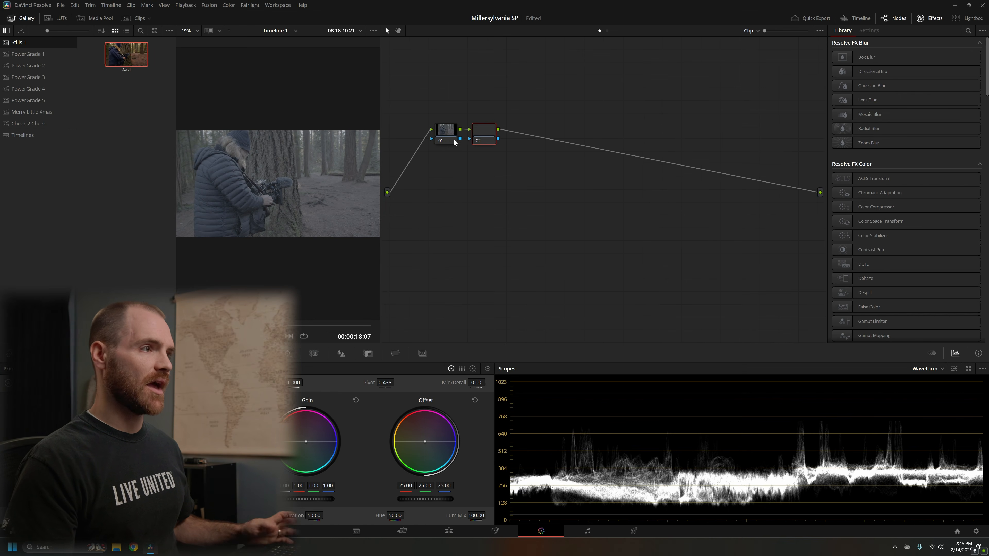
# - Search the effects library for "color sp" and apply a Color Space Transform to nodes 01 and 02
pyautogui.click(449, 134)
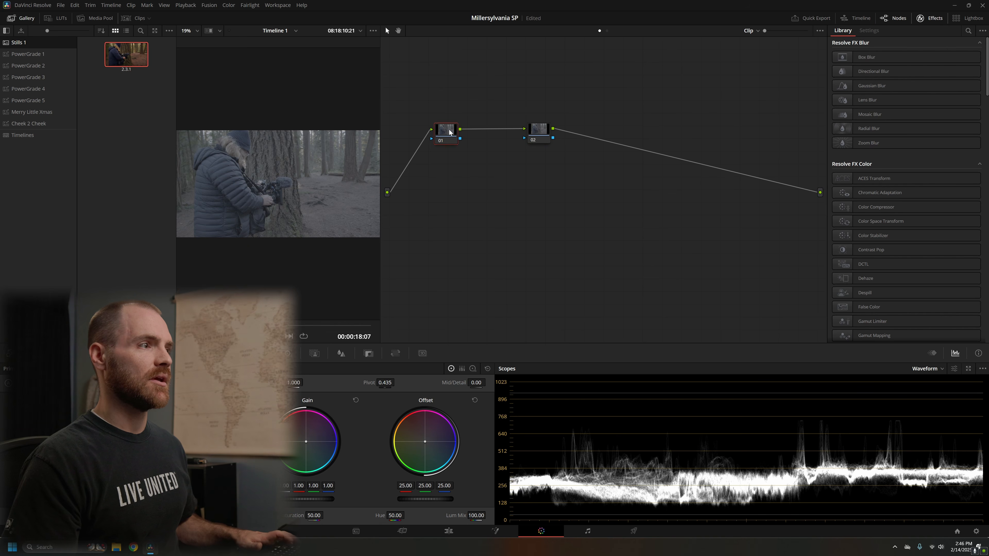
pyautogui.click(967, 32)
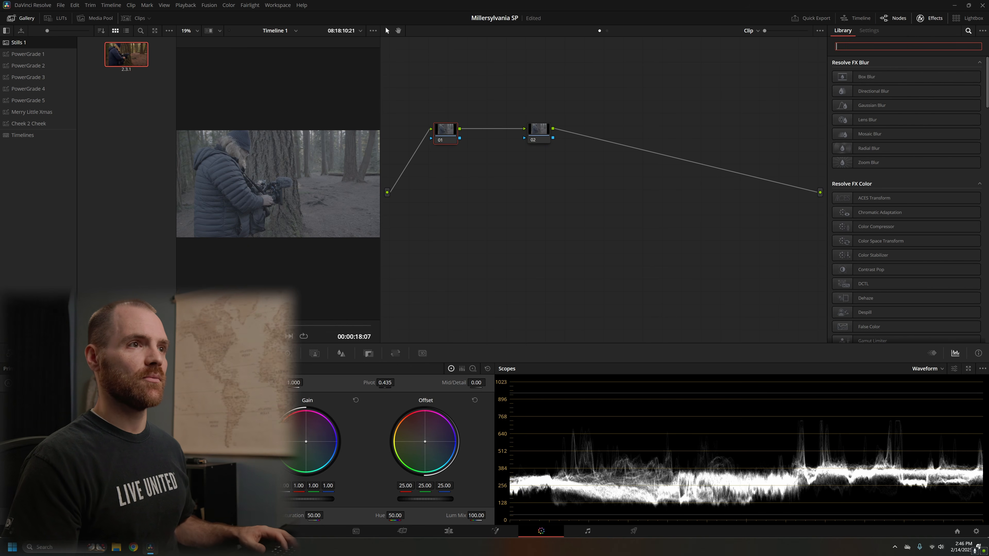
pyautogui.click(930, 19)
pyautogui.click(931, 20)
pyautogui.click(940, 43)
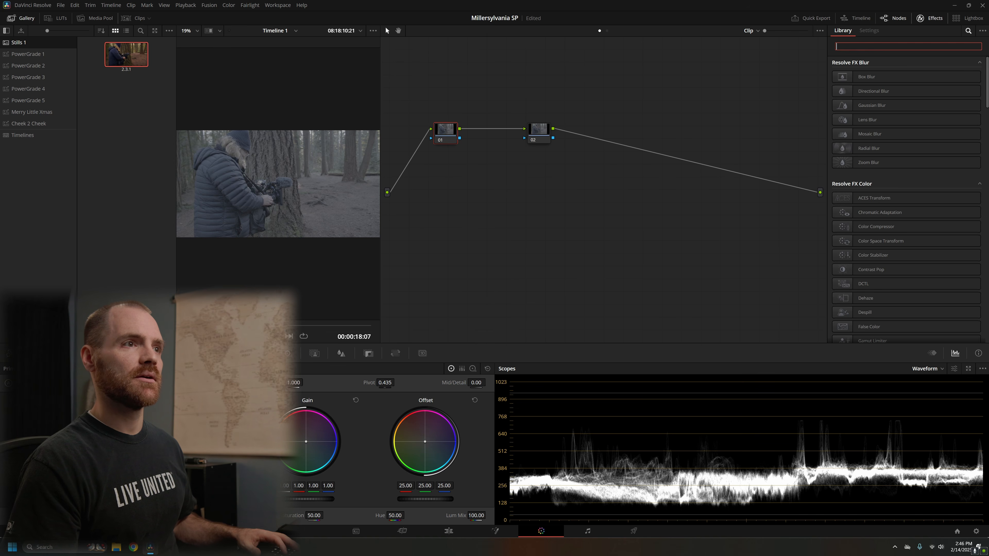
pyautogui.write('color')
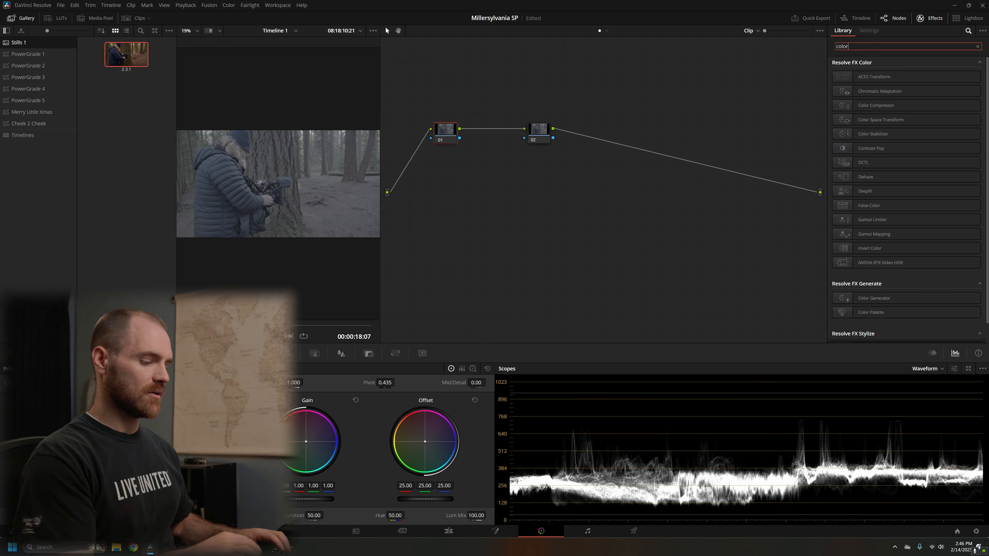
pyautogui.write(' sp')
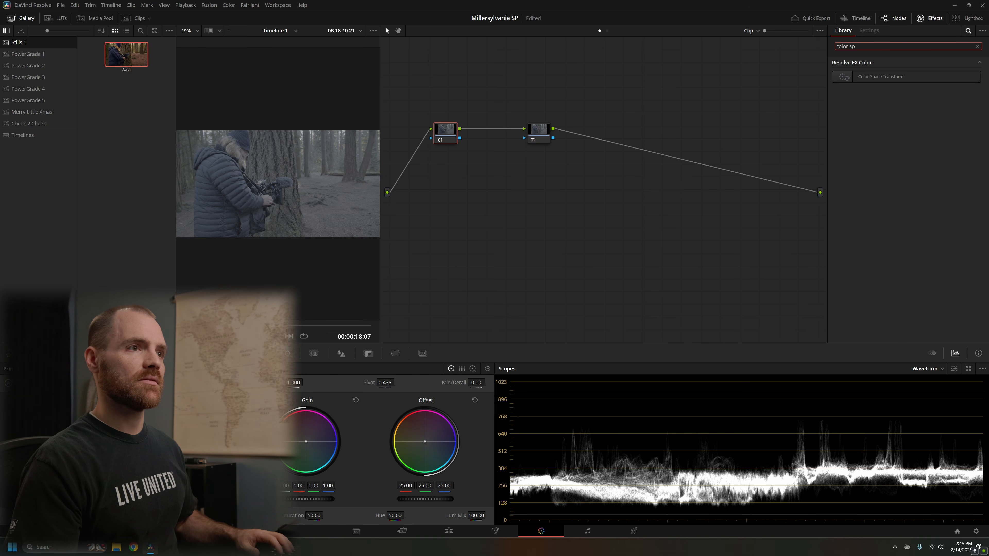
pyautogui.moveTo(895, 77); pyautogui.dragTo(440, 132)
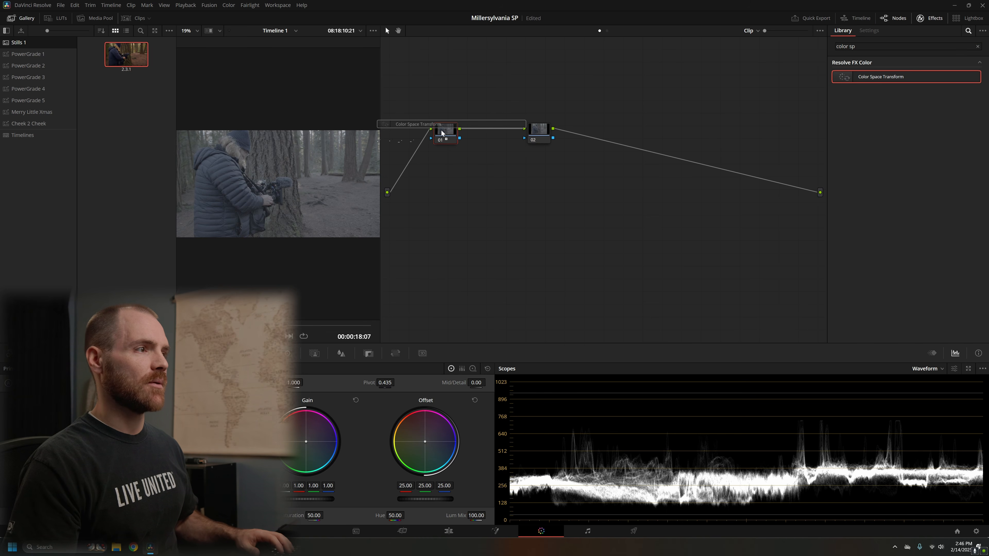
pyautogui.click(536, 138)
pyautogui.moveTo(934, 78); pyautogui.dragTo(658, 134)
# - Set node 01's input color space to Blackmagic Design Wide Gamut Gen 4 / 5 and input gamma to Blackmagic Design Film Gen 5
pyautogui.click(449, 135)
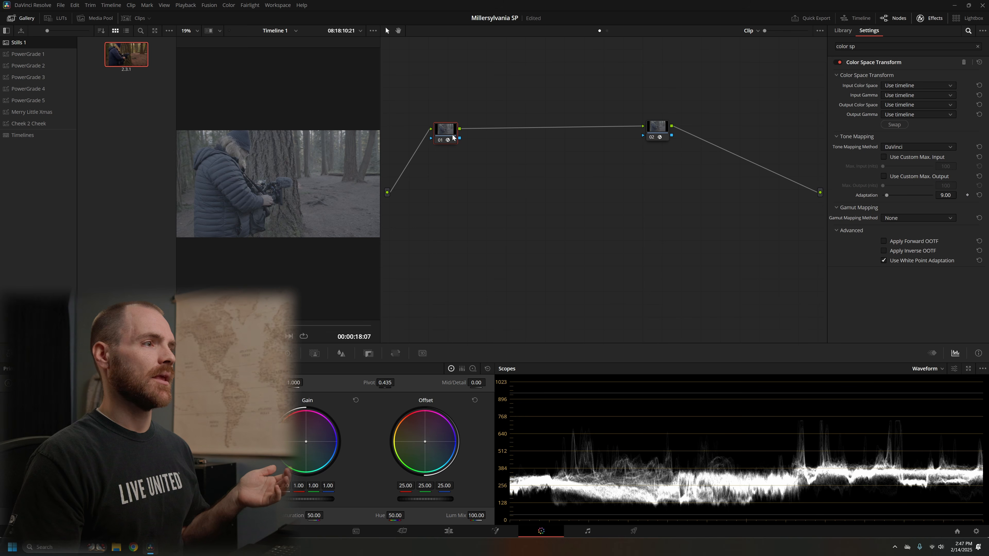
pyautogui.click(920, 87)
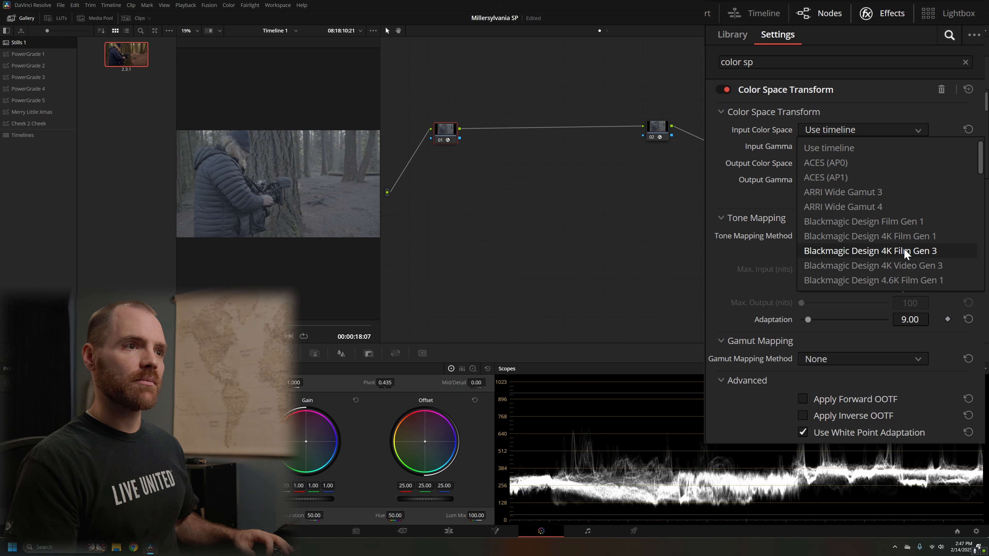
pyautogui.scroll(-3, 904, 254)
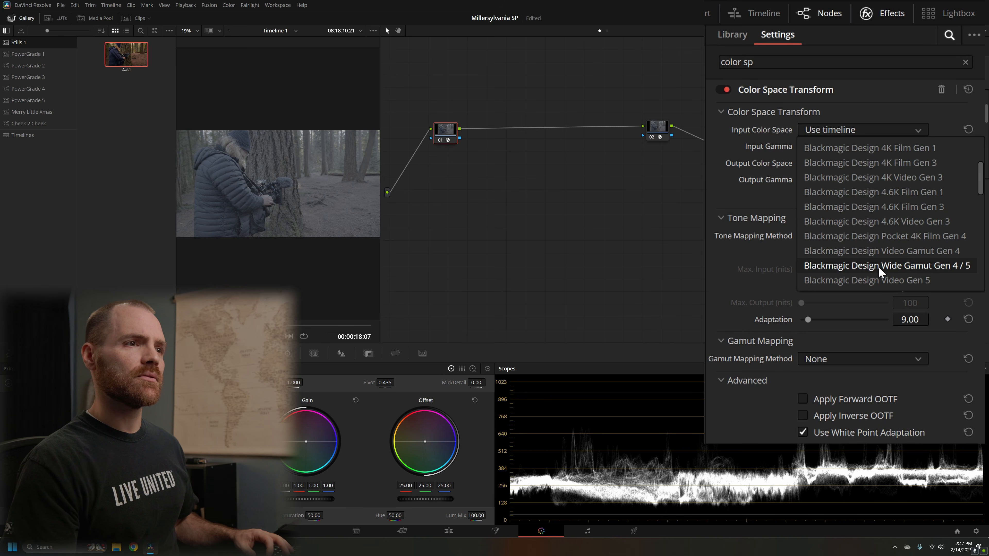
pyautogui.click(894, 267)
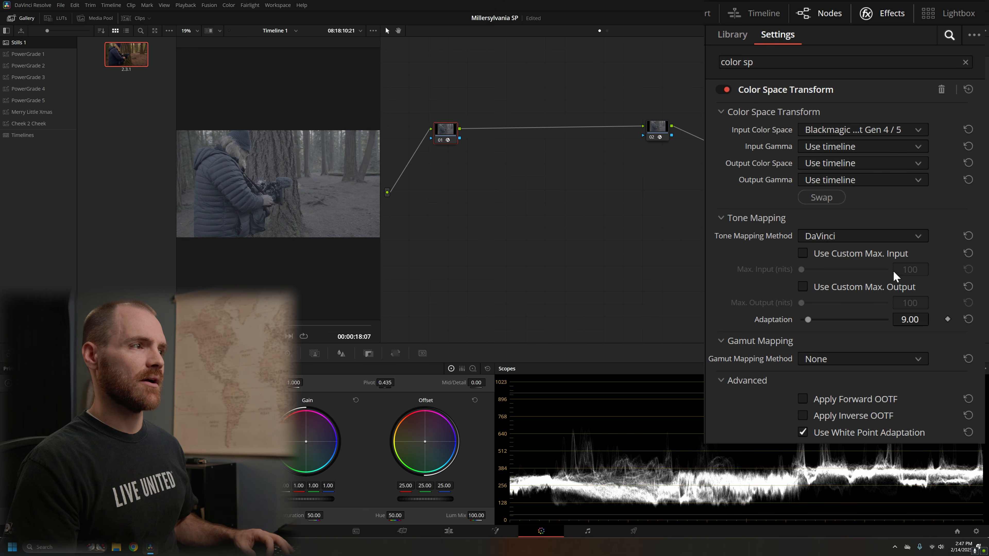
pyautogui.click(845, 152)
pyautogui.scroll(-1, 850, 163)
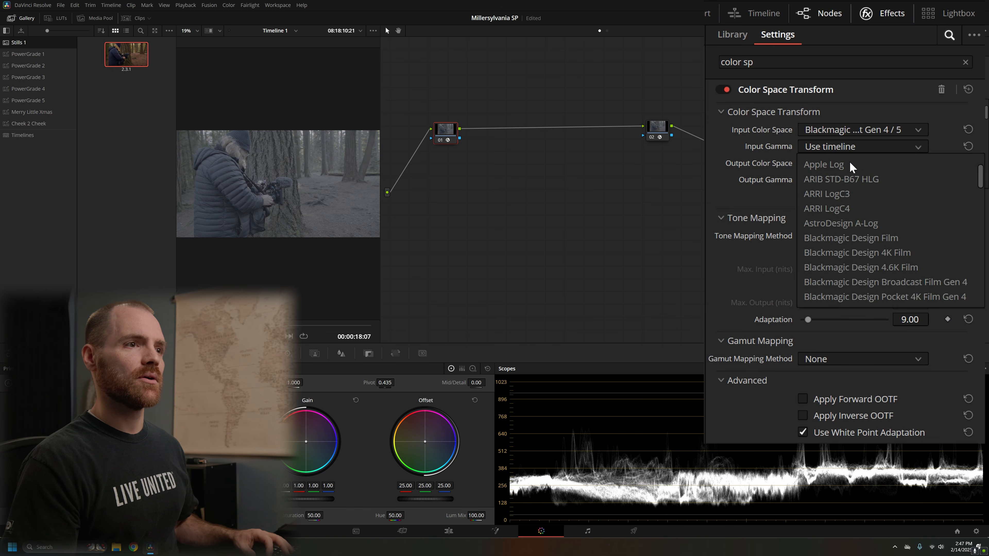
pyautogui.scroll(-3, 891, 278)
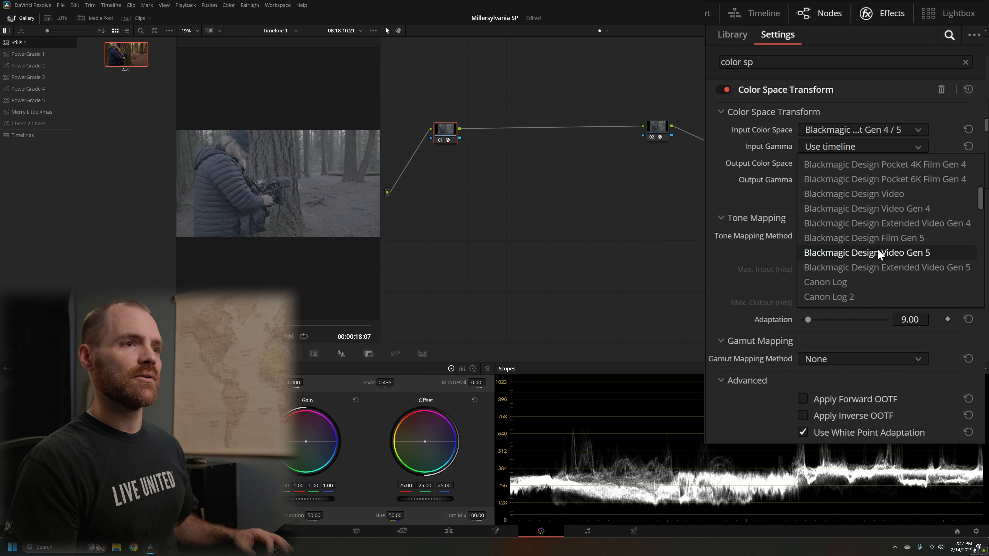
pyautogui.click(875, 240)
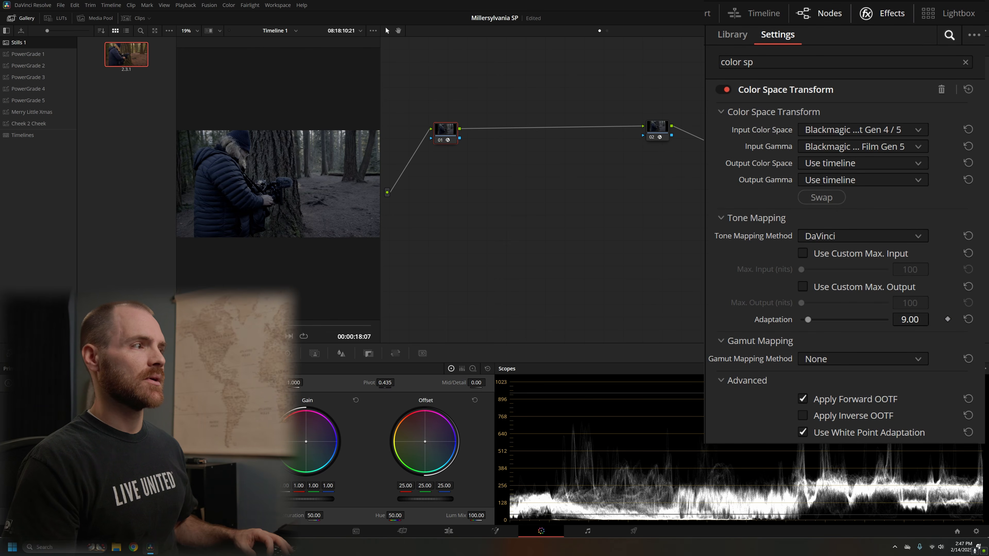
# - Set node 01's output color space to DaVinci Wide Gamut and its output gamma to DaVinci Intermediate
pyautogui.click(878, 165)
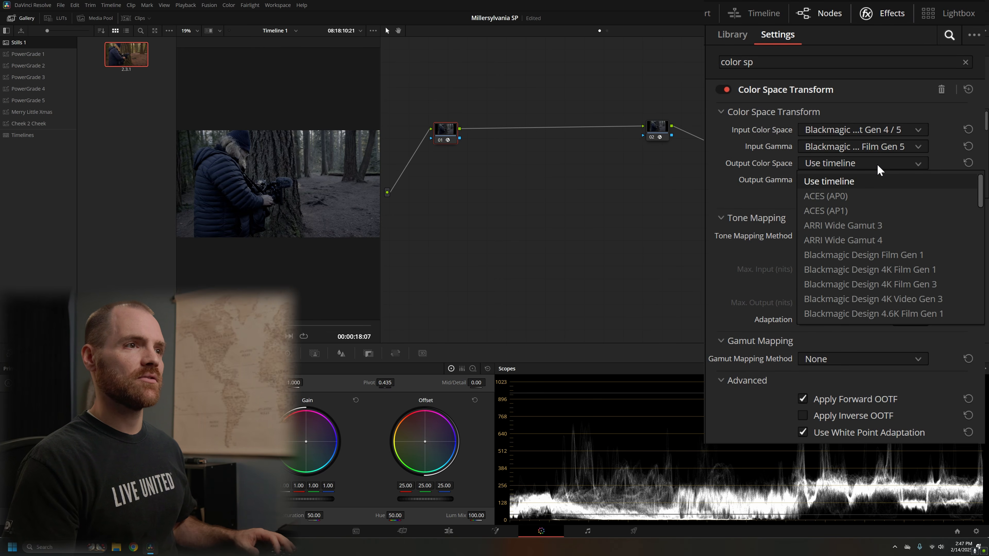
pyautogui.press('d')
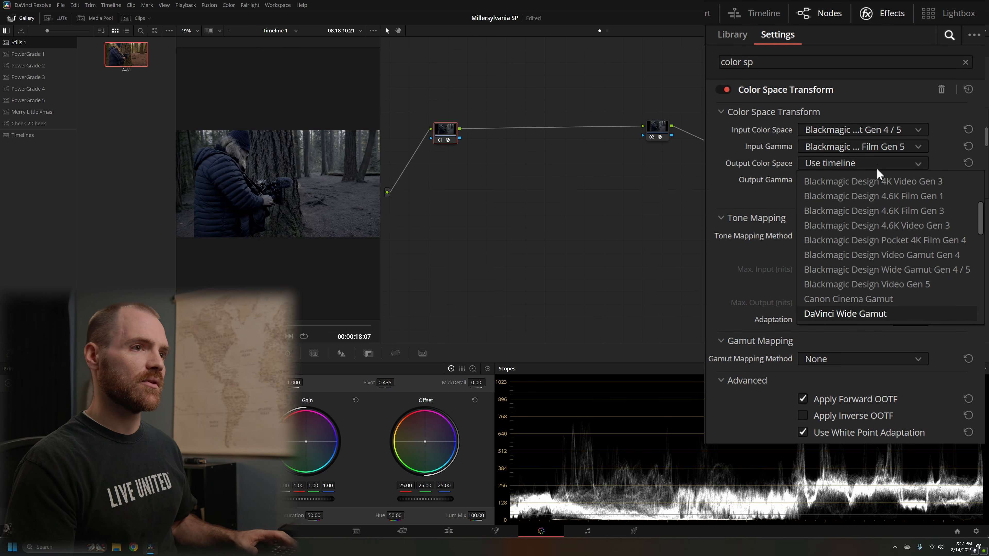
pyautogui.click(883, 314)
pyautogui.click(859, 183)
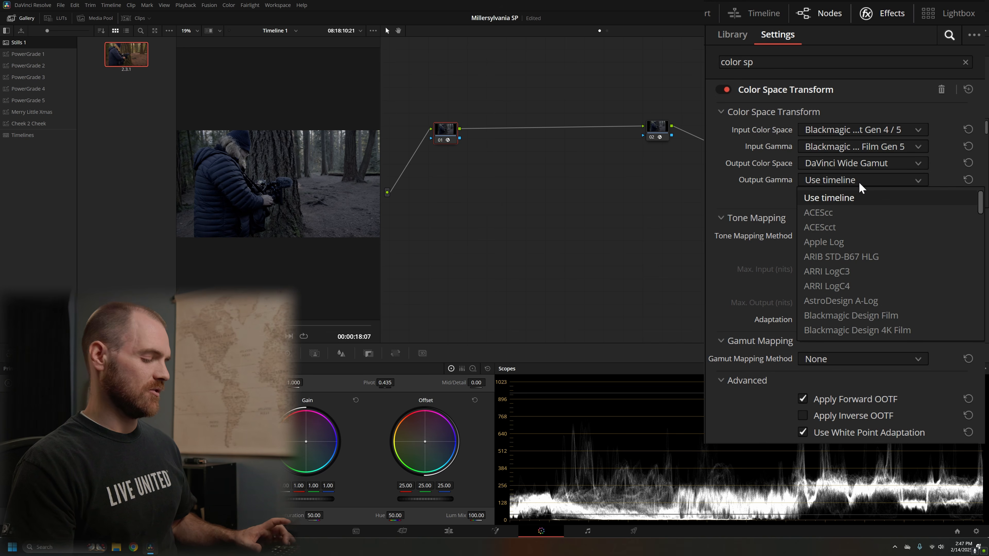
pyautogui.press('d')
pyautogui.click(878, 337)
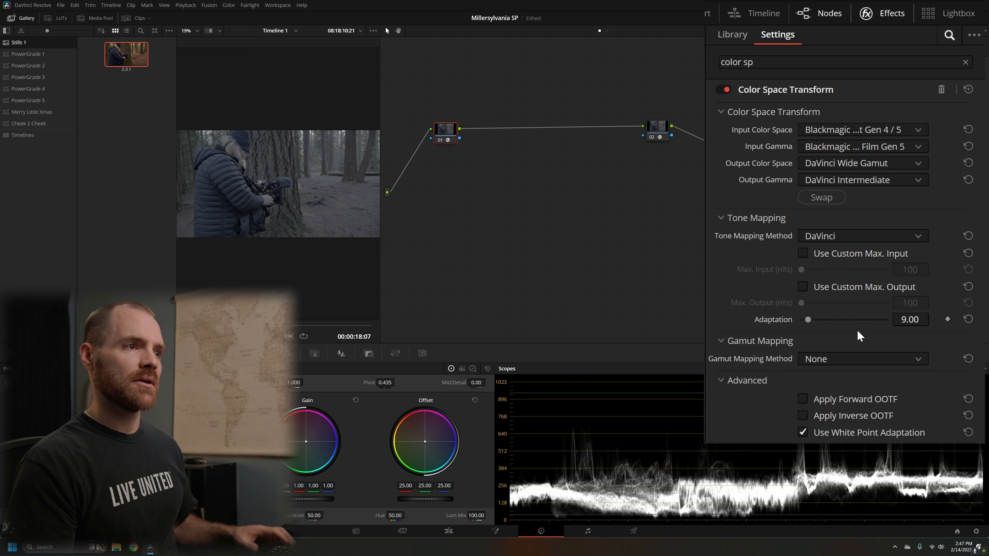
# - Shift node 01 slightly closer to the source input and label it "CST In"
pyautogui.moveTo(443, 134); pyautogui.dragTo(435, 131)
pyautogui.rightClick(436, 132)
pyautogui.click(467, 143)
pyautogui.write('CST In')
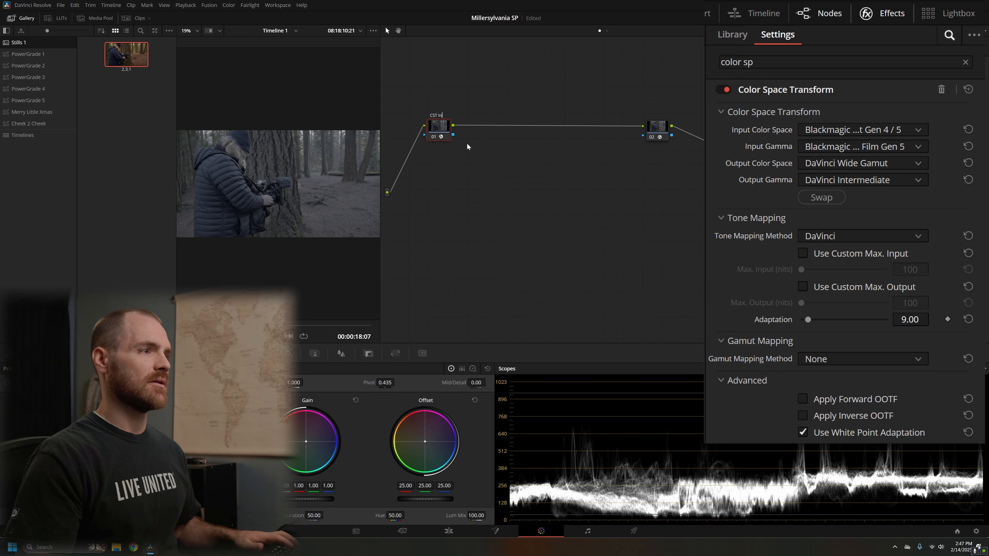
# - Set node 02's input color space to DaVinci Wide Gamut and its input gamma to DaVinci Intermediate
pyautogui.click(657, 133)
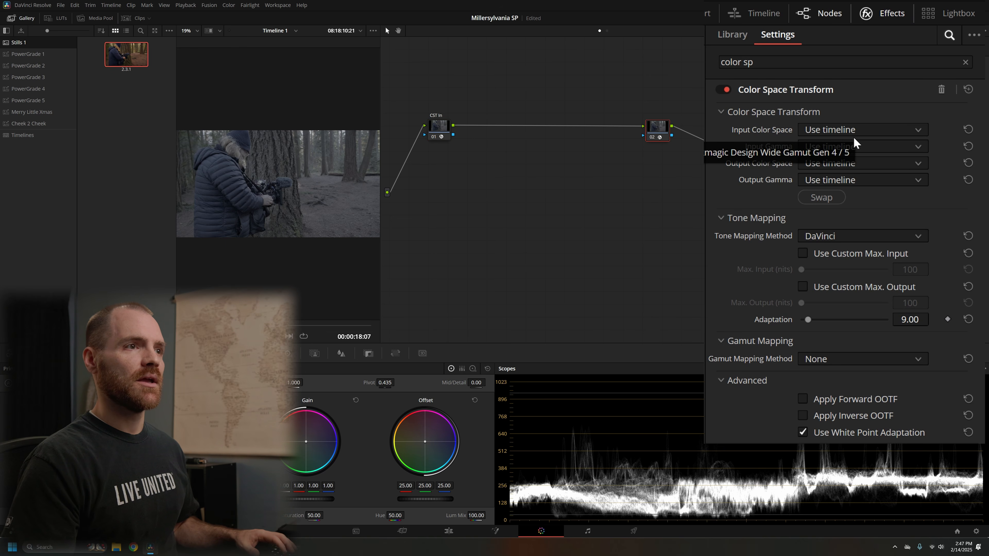
pyautogui.click(893, 132)
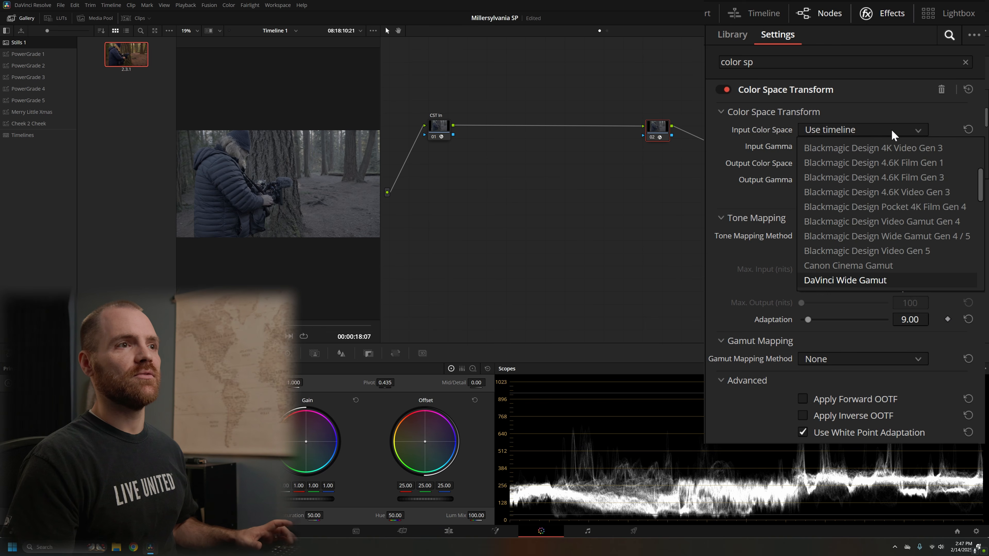
pyautogui.click(887, 281)
pyautogui.click(860, 151)
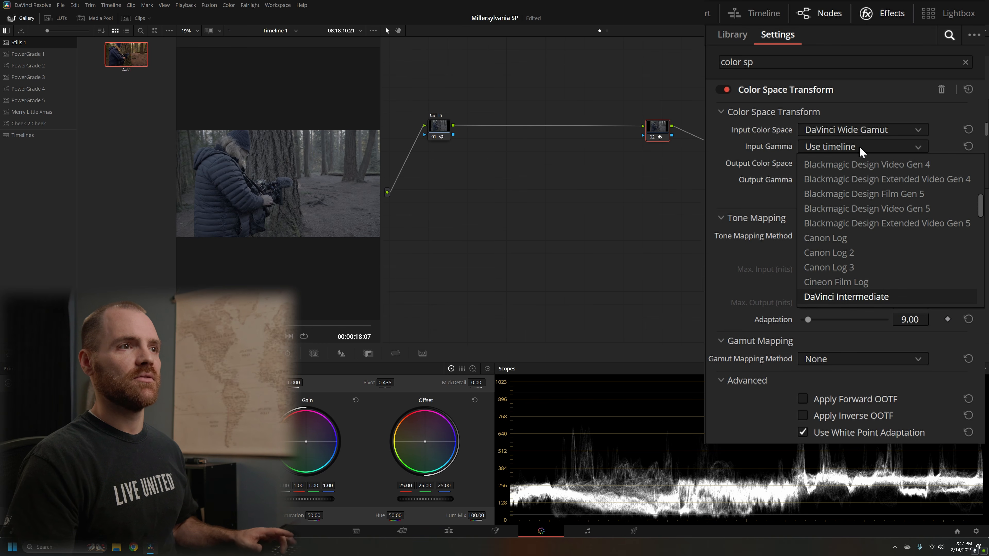
pyautogui.click(852, 297)
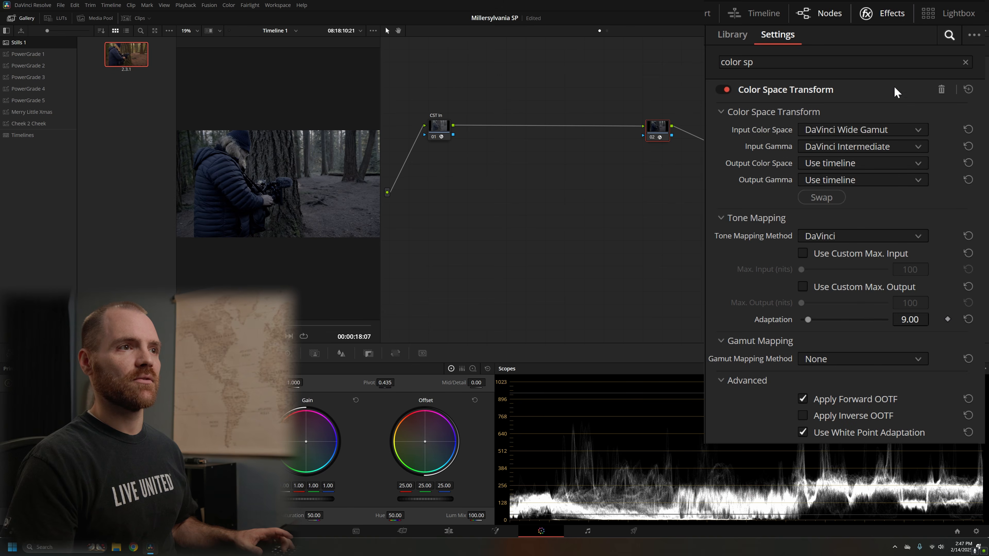
# - Set node 02's output color space to Rec.709 and its output gamma to Gamma 2.4
pyautogui.click(867, 165)
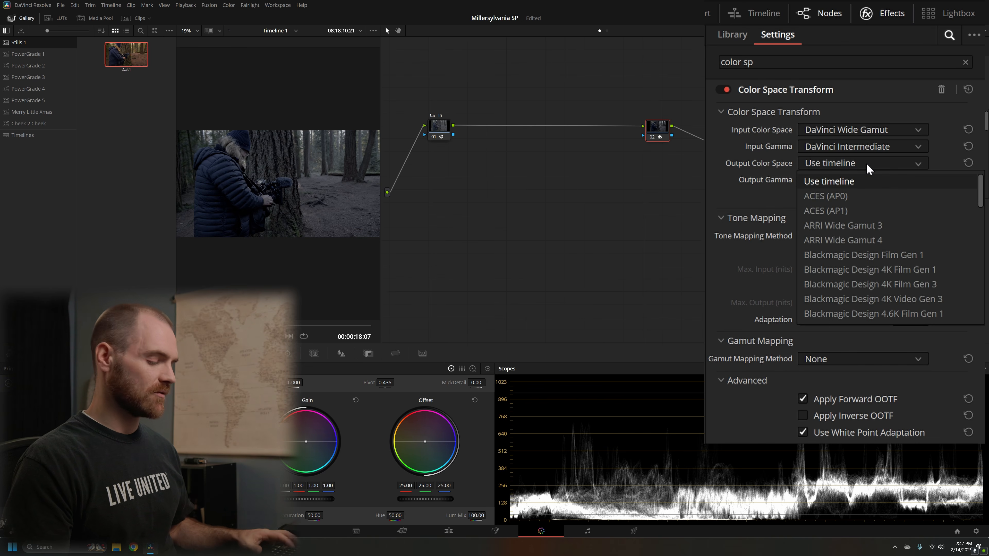
pyautogui.scroll(-10, 867, 234)
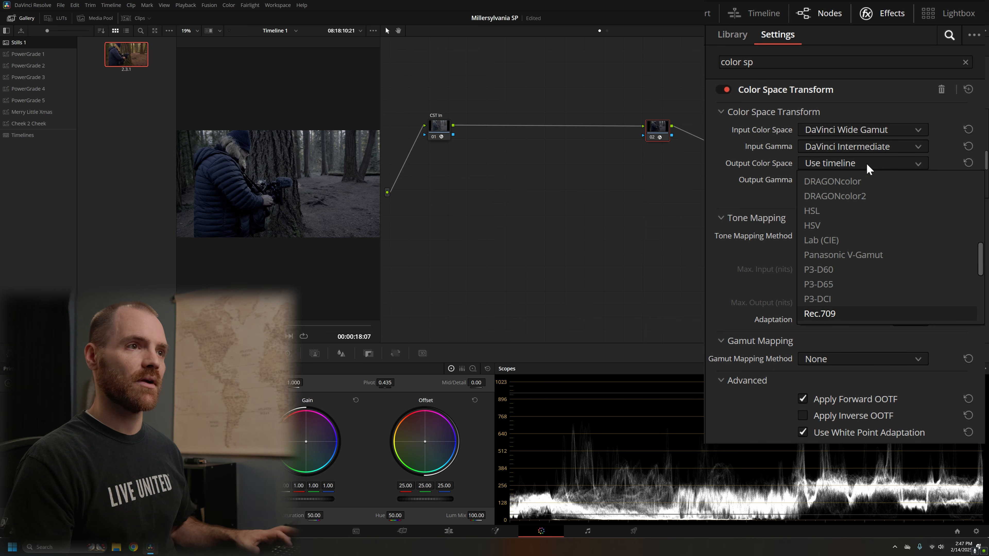
pyautogui.click(857, 314)
pyautogui.click(866, 180)
pyautogui.scroll(-5, 903, 187)
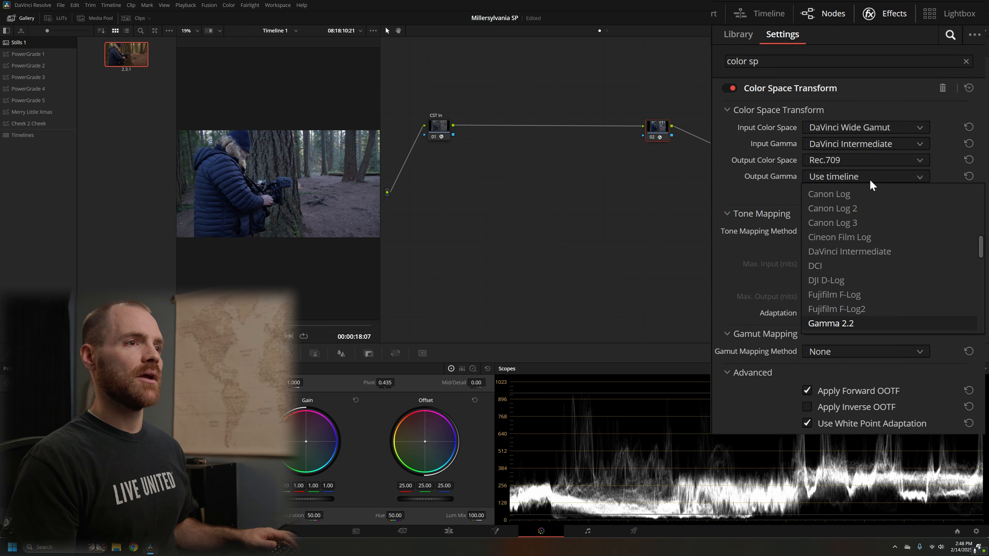
pyautogui.click(908, 205)
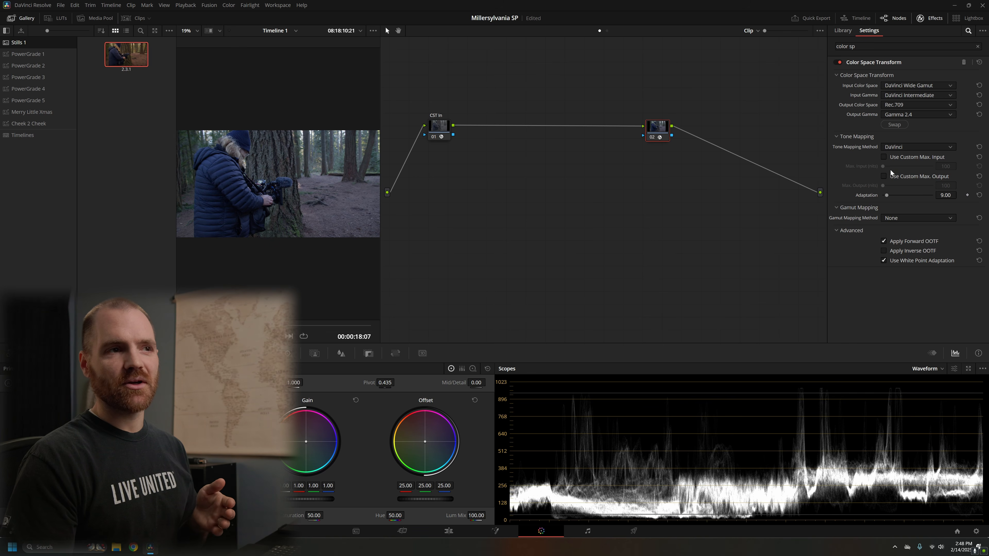
# - Try tone mapping method None on node 02 for comparison, then restore the DaVinci method
pyautogui.click(918, 146)
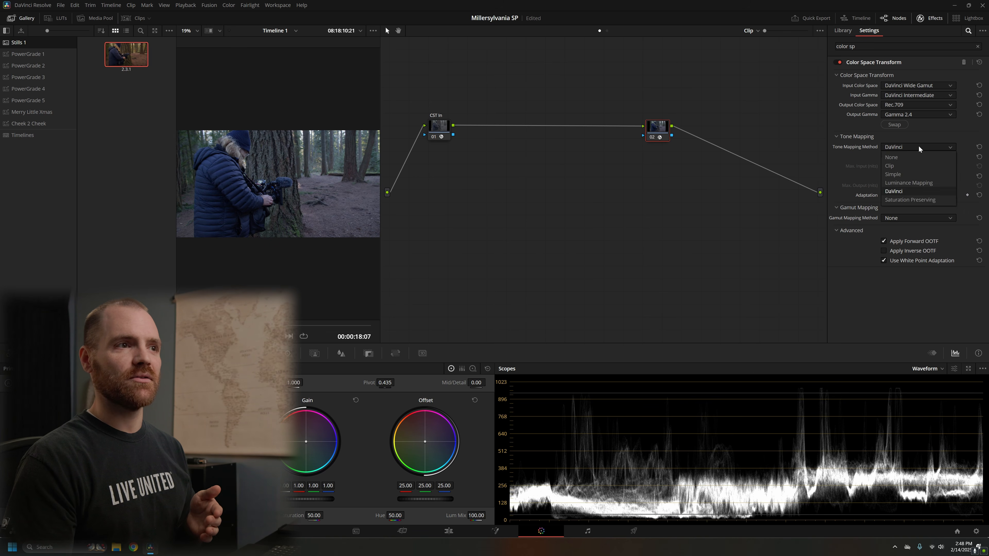
pyautogui.click(916, 156)
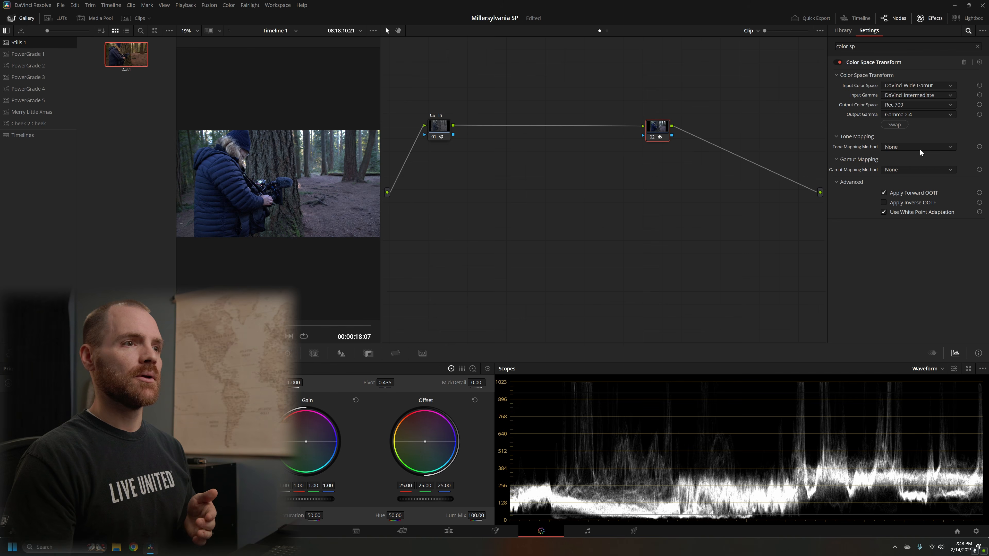
pyautogui.click(919, 148)
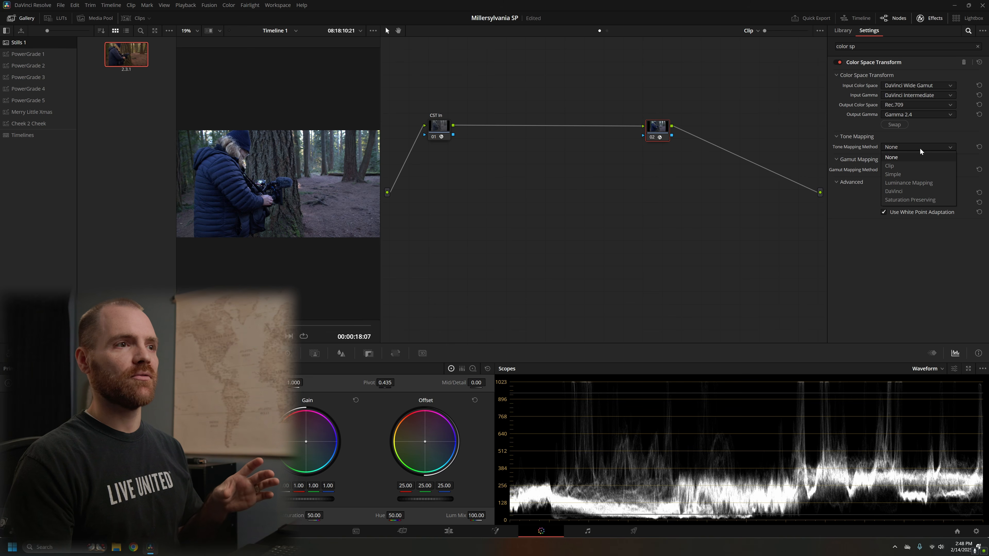
pyautogui.click(911, 192)
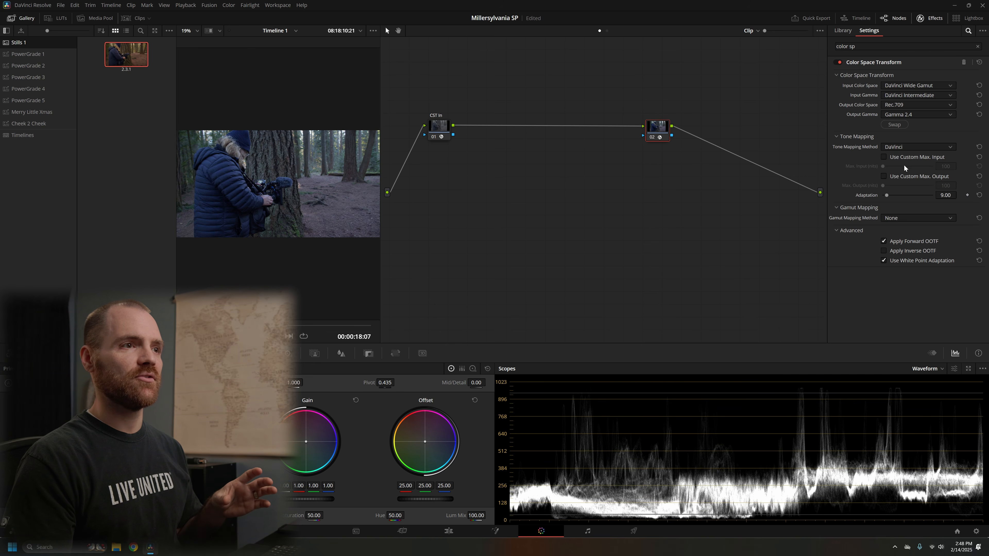
# - Enable a custom maximum input for node 02's tone mapping and set it to 10000 nits
pyautogui.click(884, 157)
pyautogui.moveTo(885, 166); pyautogui.dragTo(974, 173)
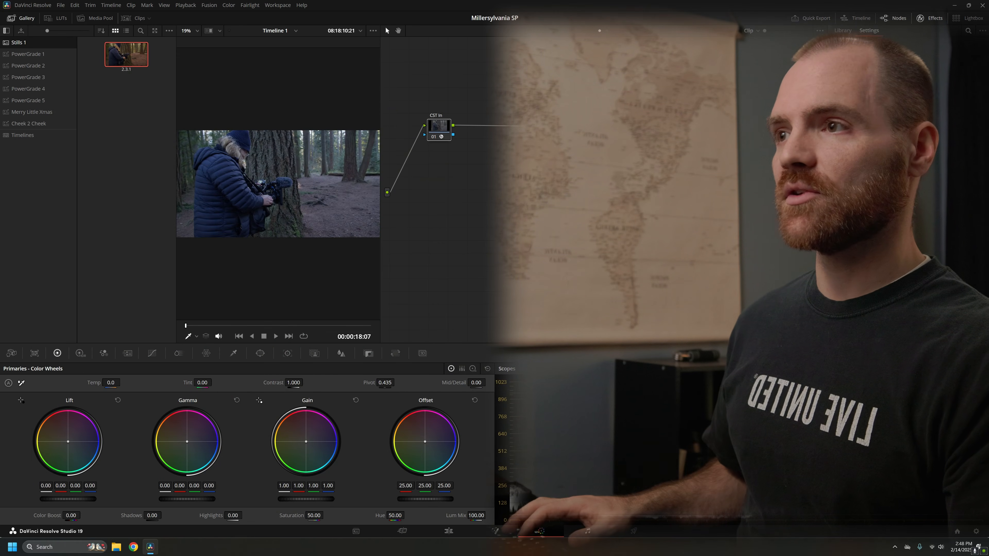
# - Bypass and re-enable the grade to compare the image, and move the CST In node closer to the source input
pyautogui.hotkey('ctrl', 'd')
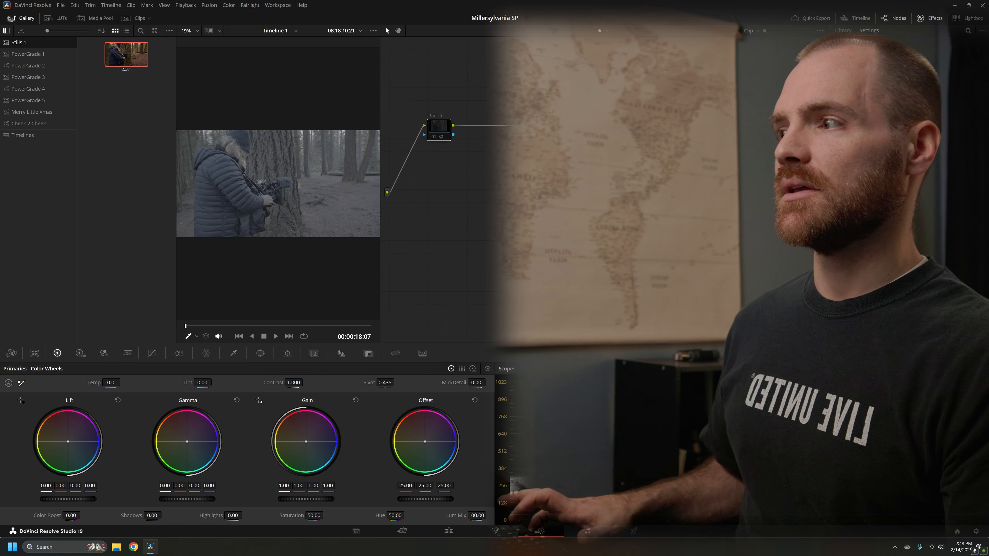
pyautogui.hotkey('ctrl', 'd')
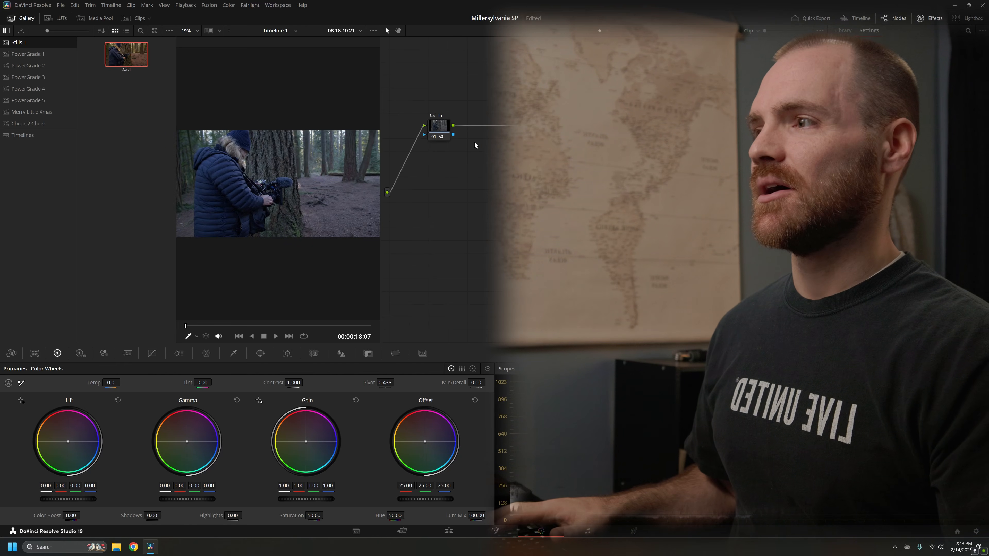
pyautogui.moveTo(439, 125); pyautogui.dragTo(413, 123)
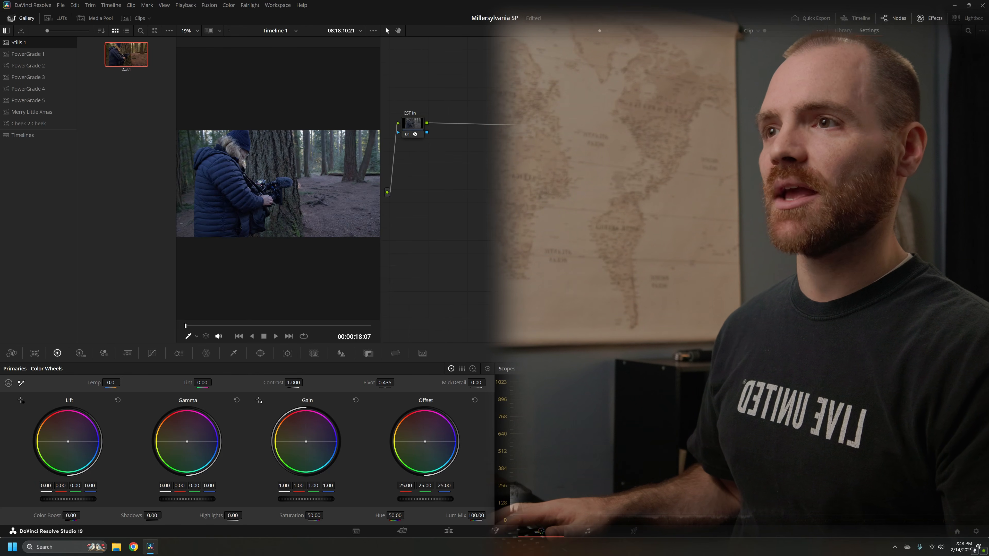
# - Check the timeline and output color spaces in the project's color management settings, then close them without changes
pyautogui.hotkey('shift', '9')
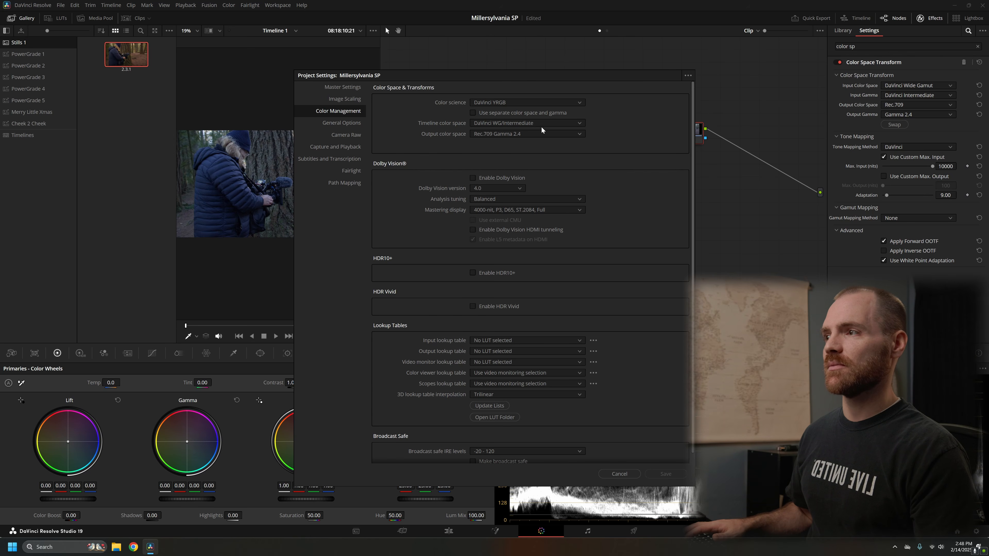
pyautogui.click(622, 474)
# - Add a serial node after the CST In node and label it Balance
pyautogui.click(411, 127)
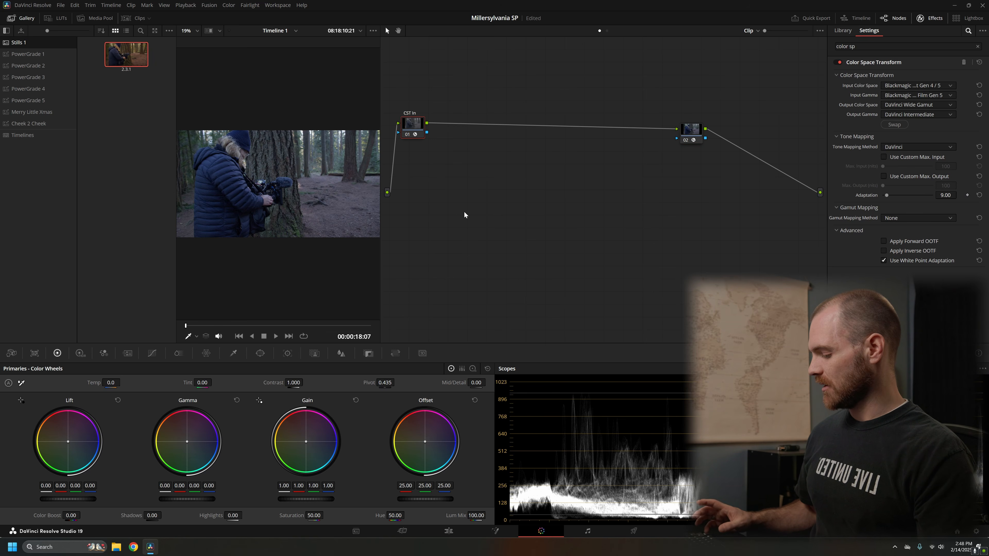
pyautogui.hotkey('alt', 's')
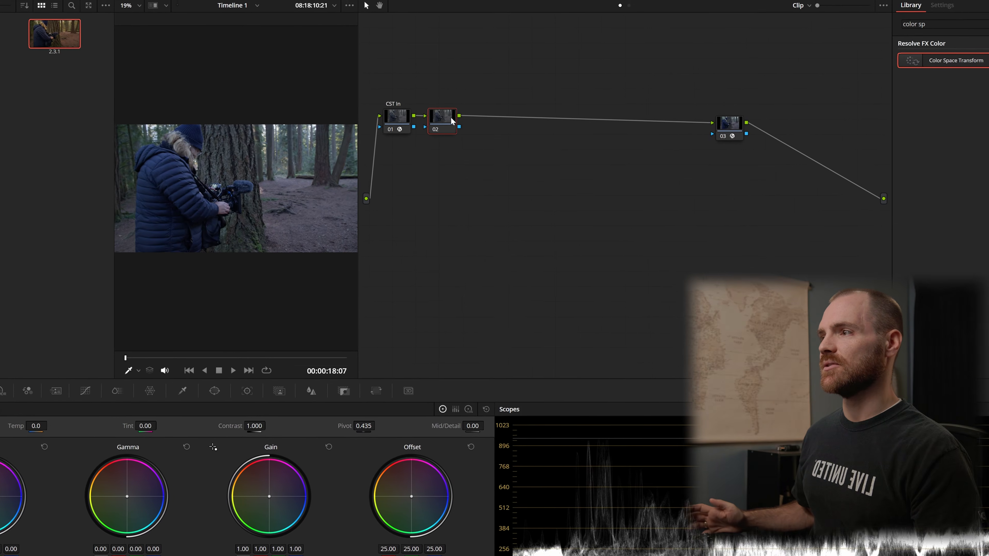
pyautogui.rightClick(447, 120)
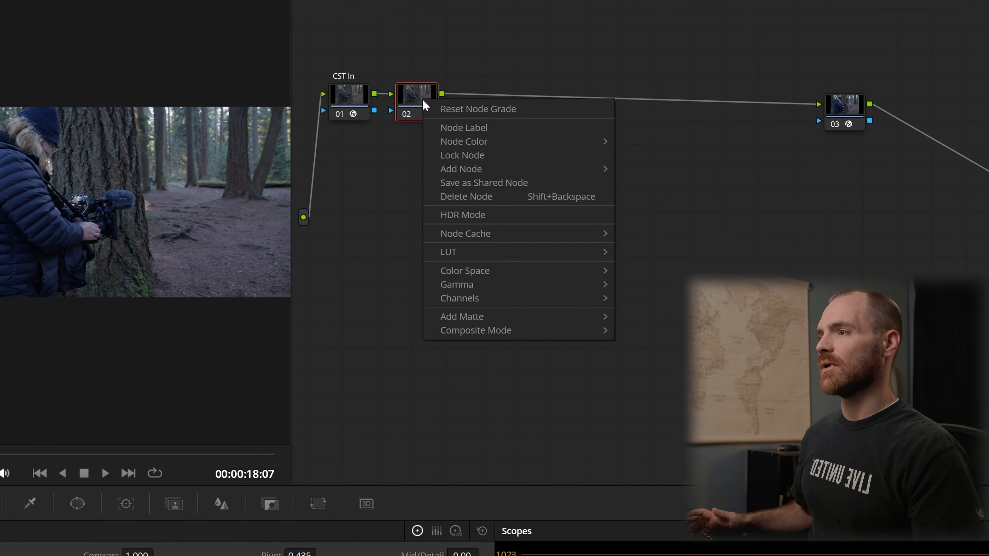
pyautogui.click(436, 124)
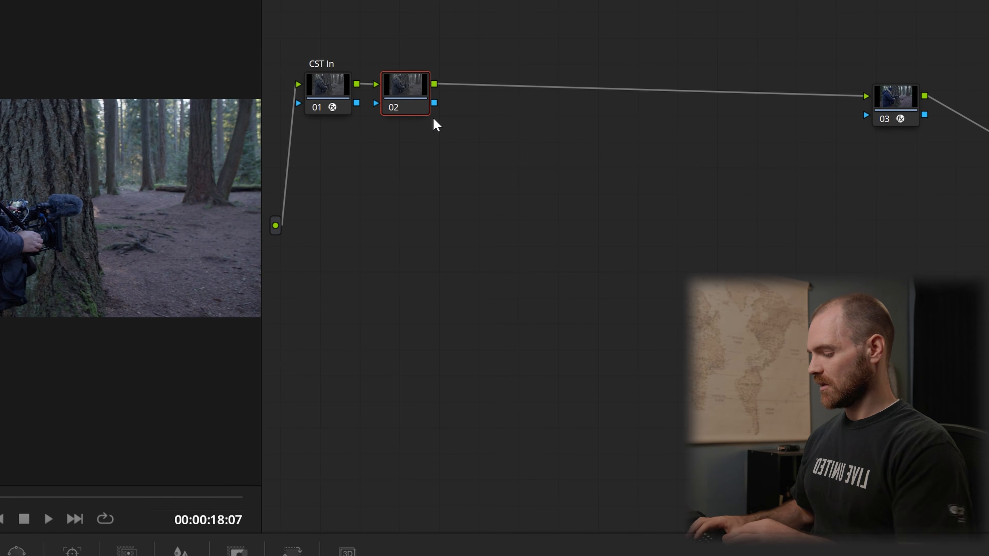
pyautogui.write('Balance')
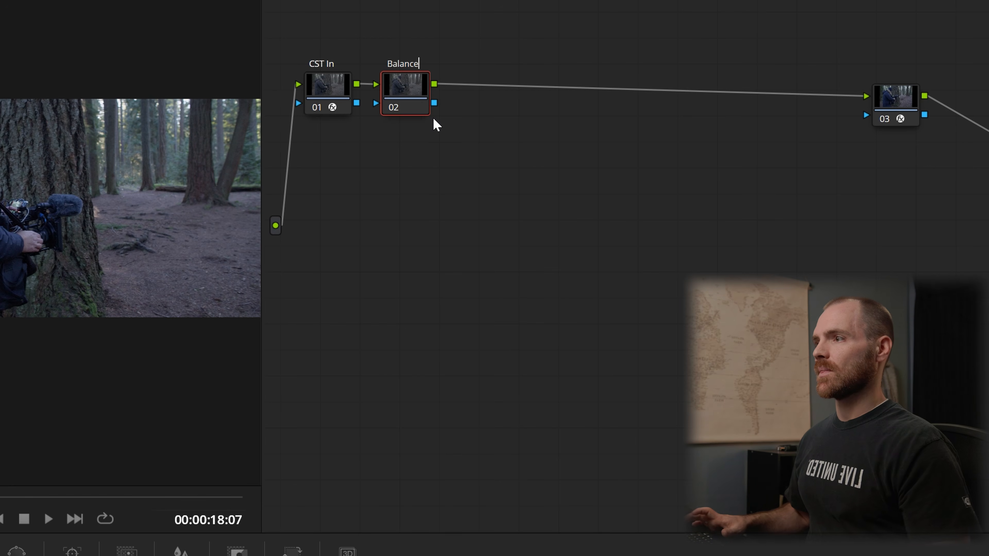
pyautogui.press('Return')
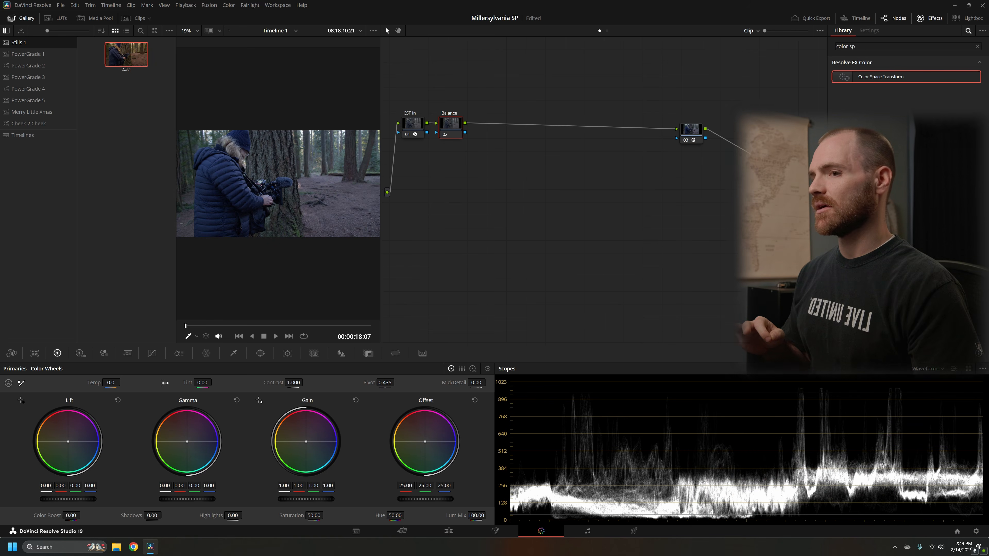
# - Switch the scopes from the waveform to the Vectorscope
pyautogui.click(942, 369)
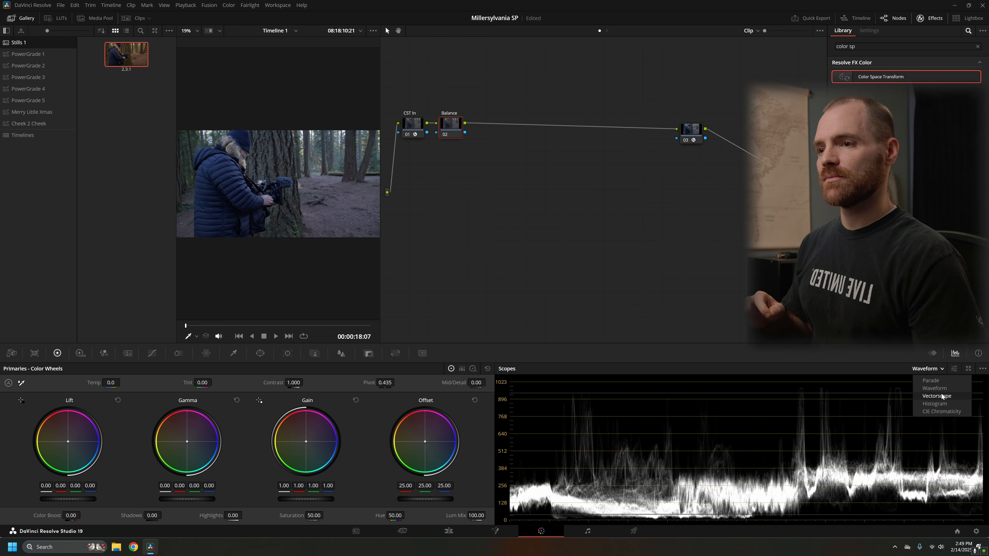
pyautogui.click(941, 393)
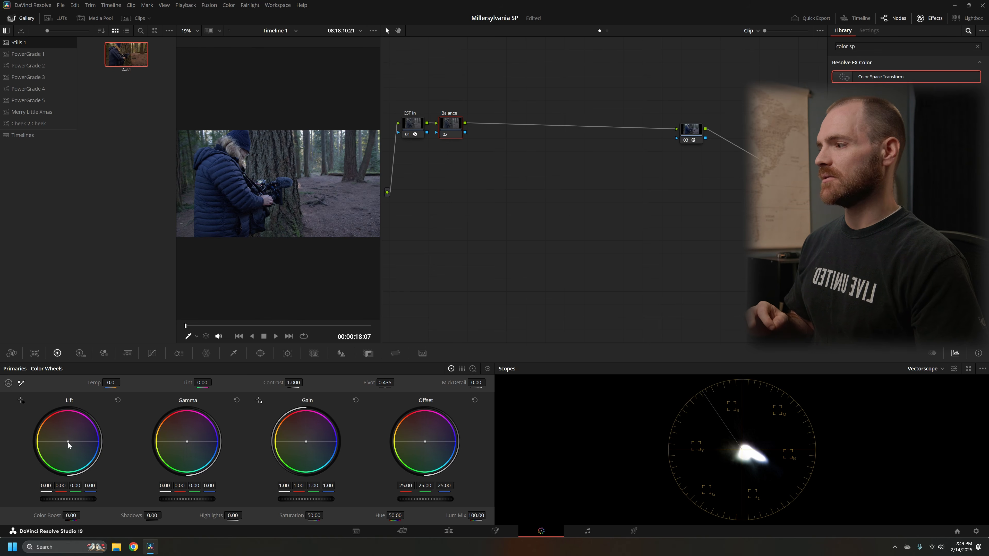
# - Try warming the Balance node with Temp 810, then with the HDR Global wheel at X -0.04, Y 0.02, resetting each attempt
pyautogui.moveTo(110, 382); pyautogui.dragTo(122, 382)
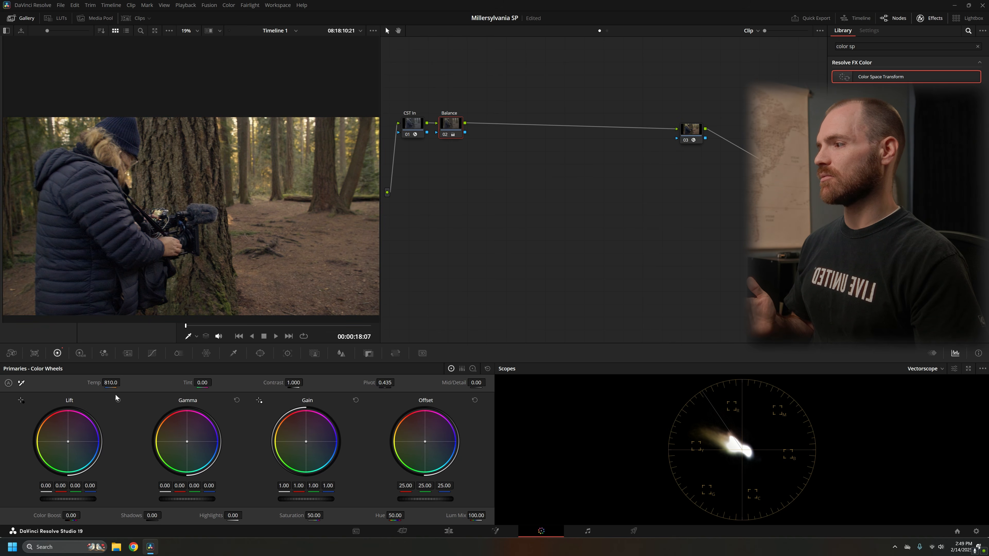
pyautogui.doubleClick(95, 383)
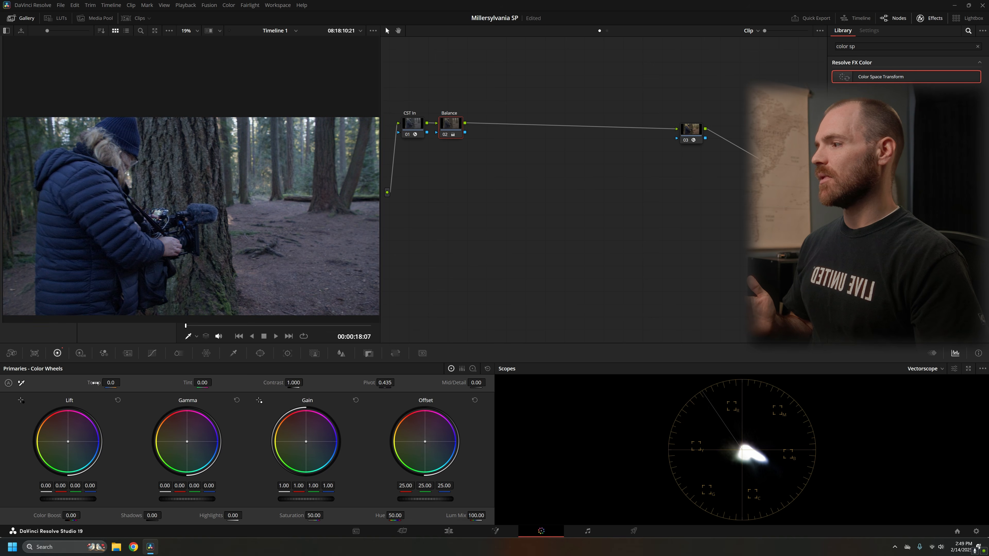
pyautogui.click(80, 354)
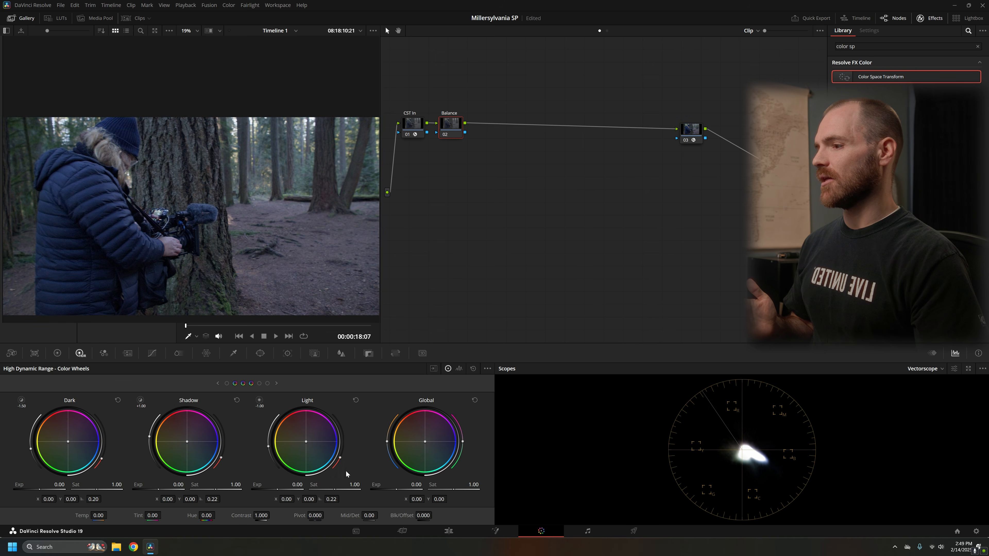
pyautogui.moveTo(425, 441); pyautogui.dragTo(422, 440)
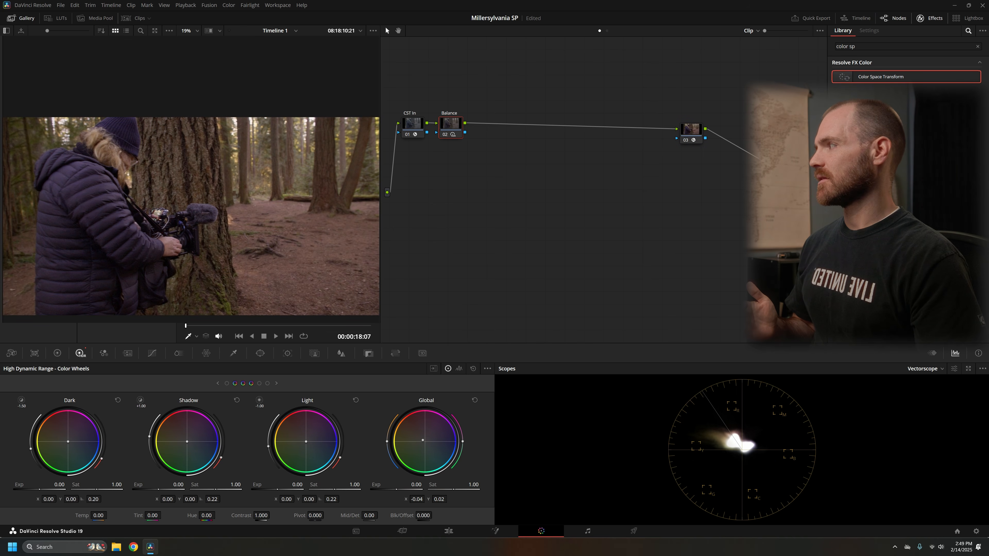
pyautogui.click(474, 401)
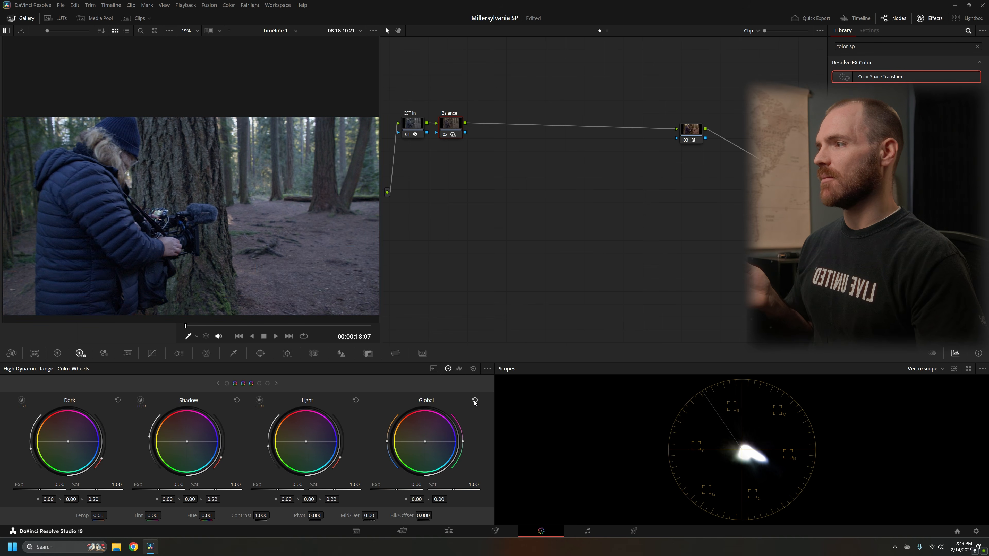
# - Return to the primaries color wheels and try Temp 780 on the Balance node, then reset it
pyautogui.click(57, 354)
pyautogui.moveTo(110, 382); pyautogui.dragTo(139, 382)
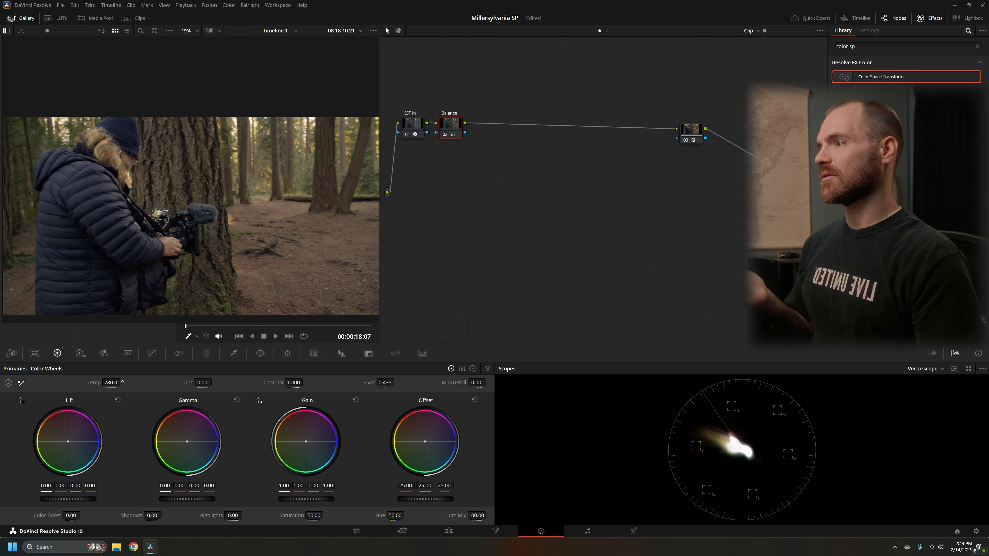
pyautogui.doubleClick(97, 383)
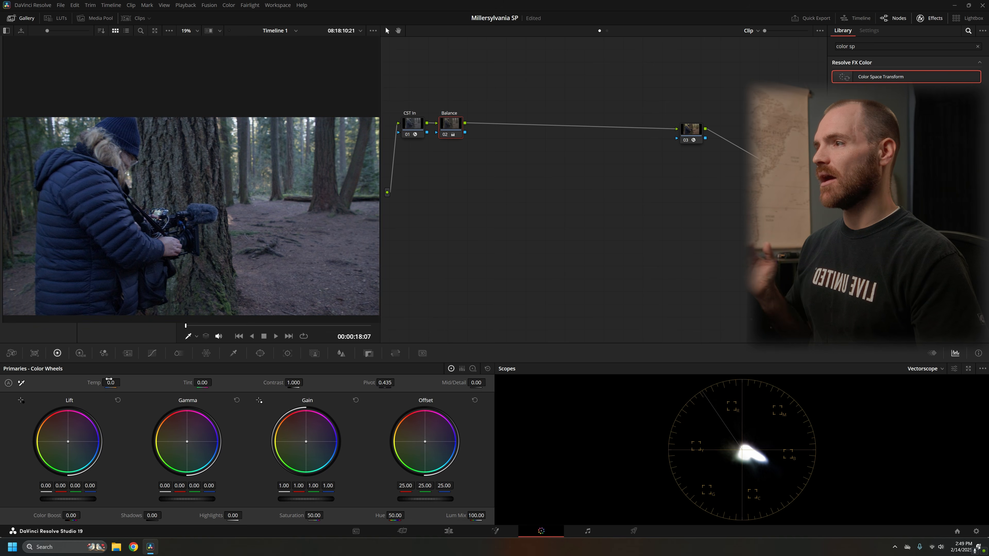
# - Set the Balance node's gamma to Linear and warm its Gain wheel to red 1.25, green 0.96, blue 0.67
pyautogui.rightClick(455, 129)
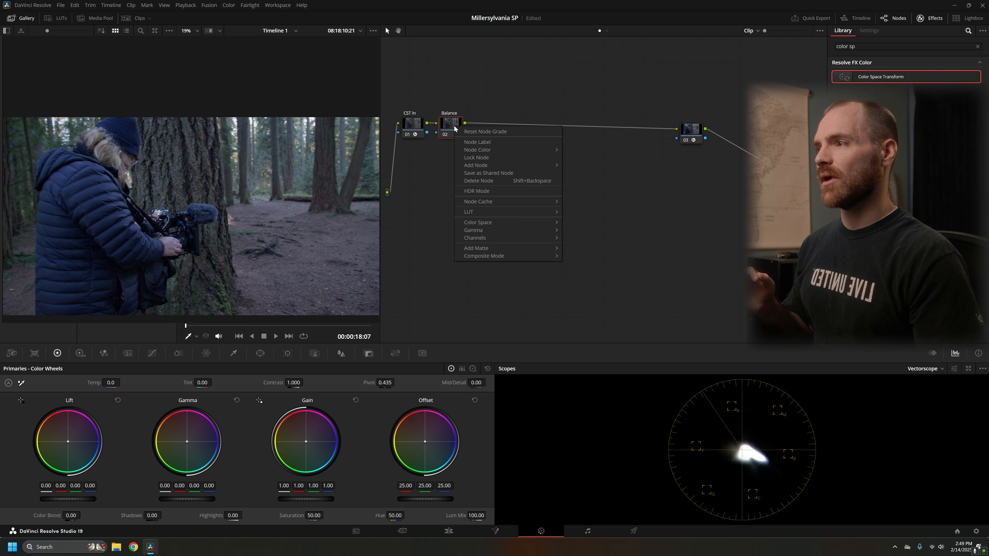
pyautogui.moveTo(522, 231)
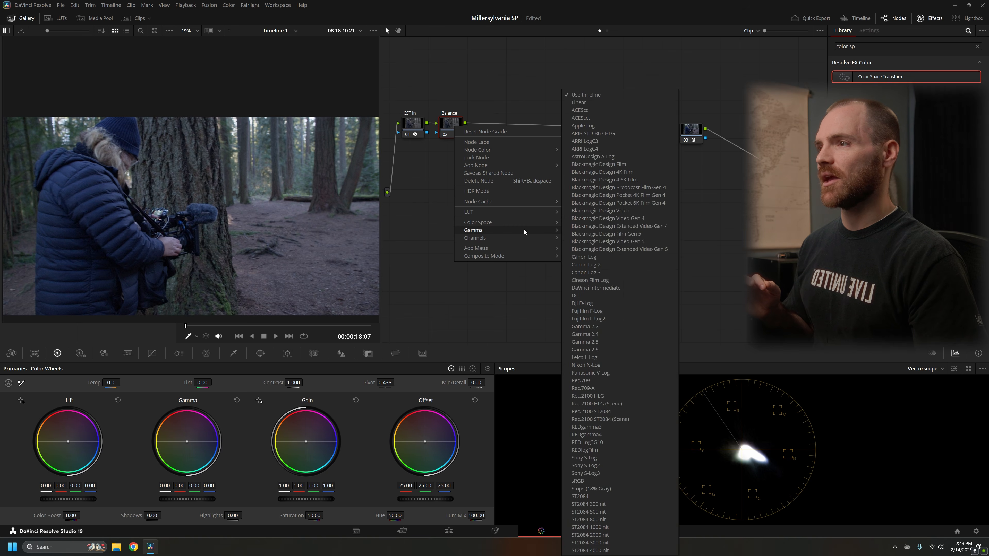
pyautogui.click(586, 103)
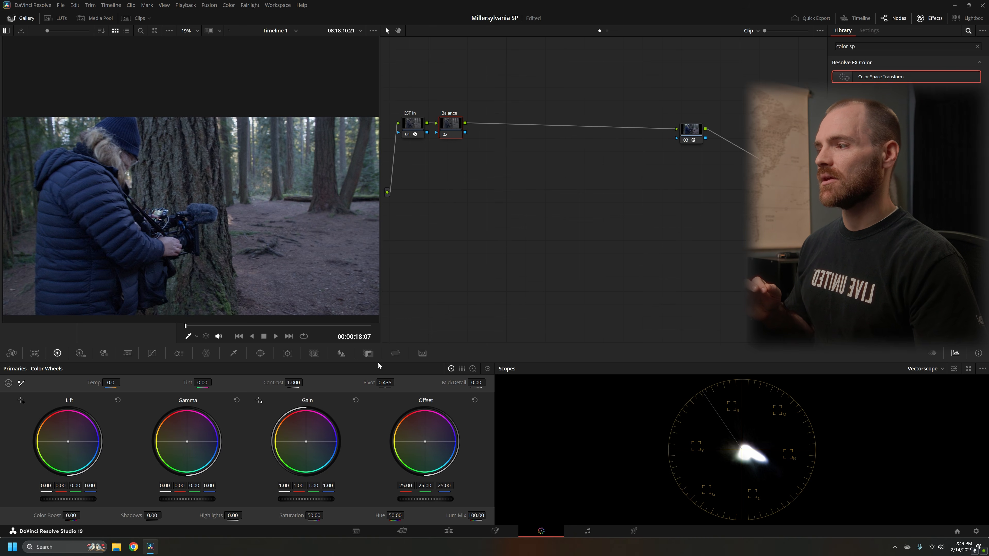
pyautogui.moveTo(306, 441); pyautogui.dragTo(301, 437)
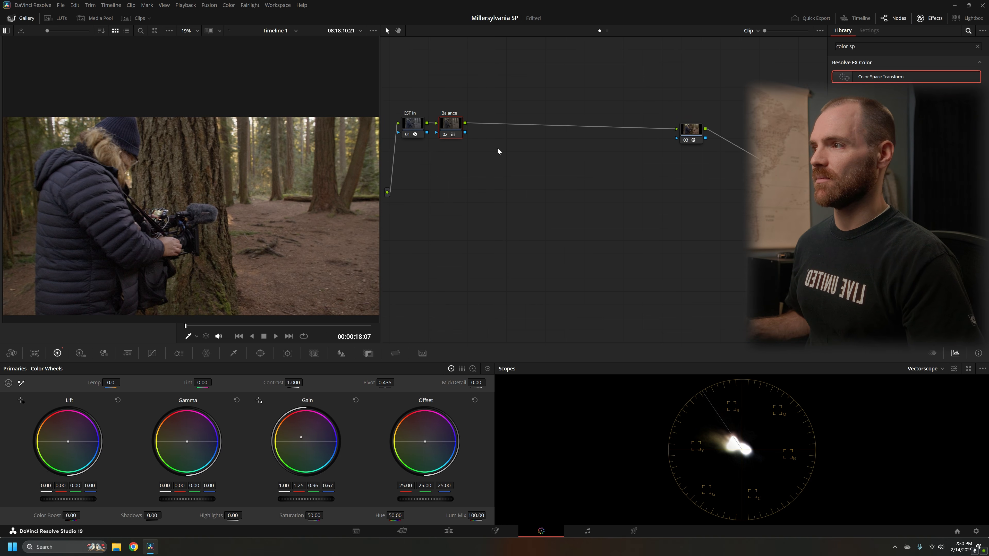
# - Review the Balance node's gamma options and its HDR color wheels, then return to the primaries color wheels
pyautogui.rightClick(454, 129)
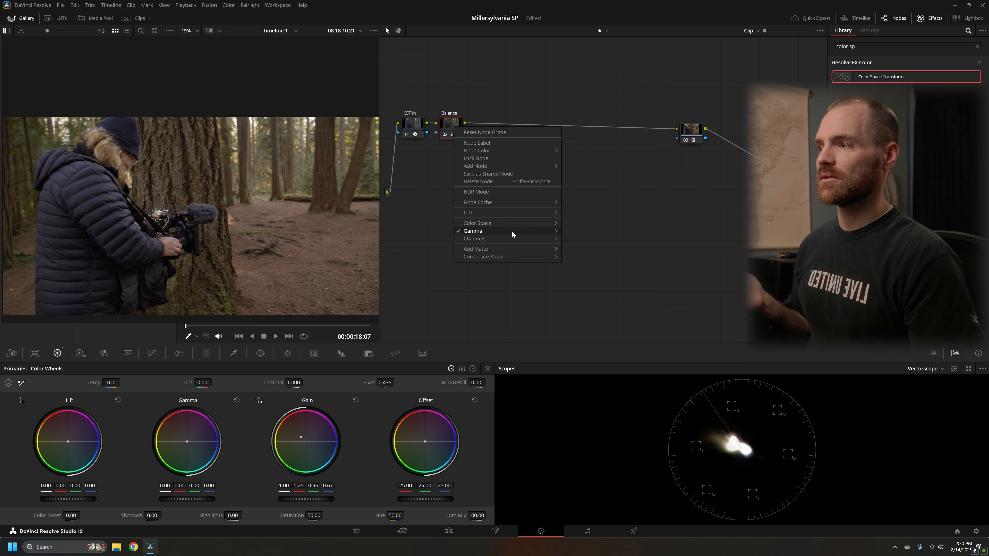
pyautogui.moveTo(512, 230)
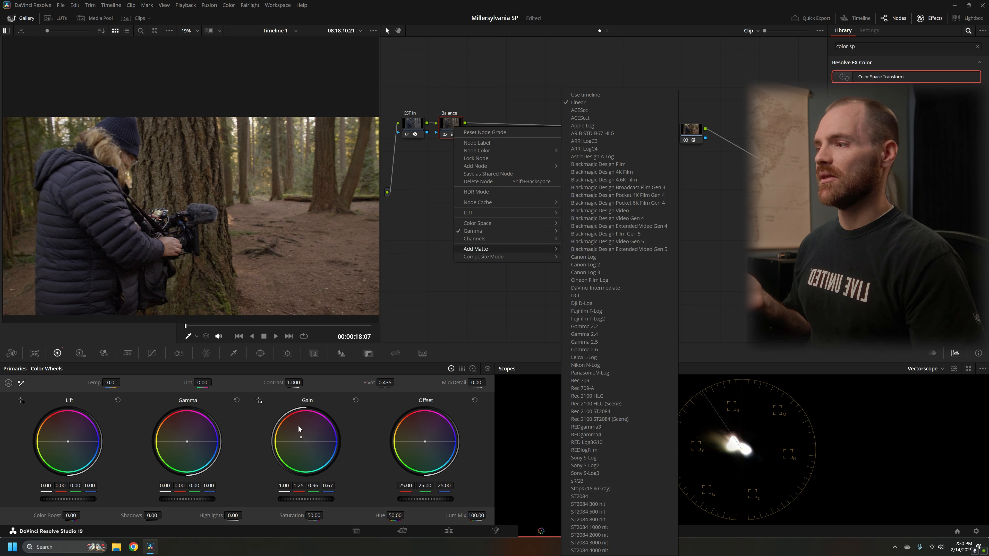
pyautogui.click(403, 314)
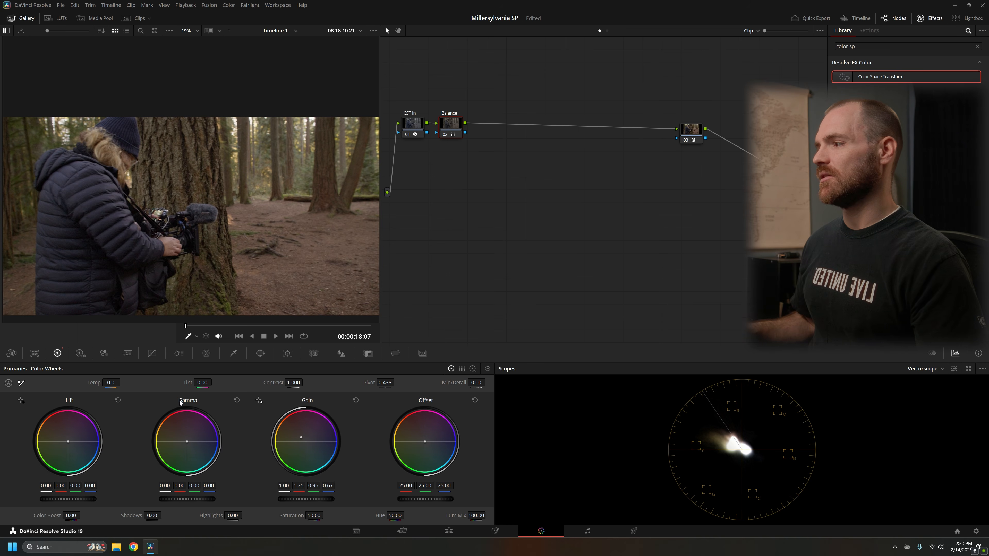
pyautogui.click(80, 353)
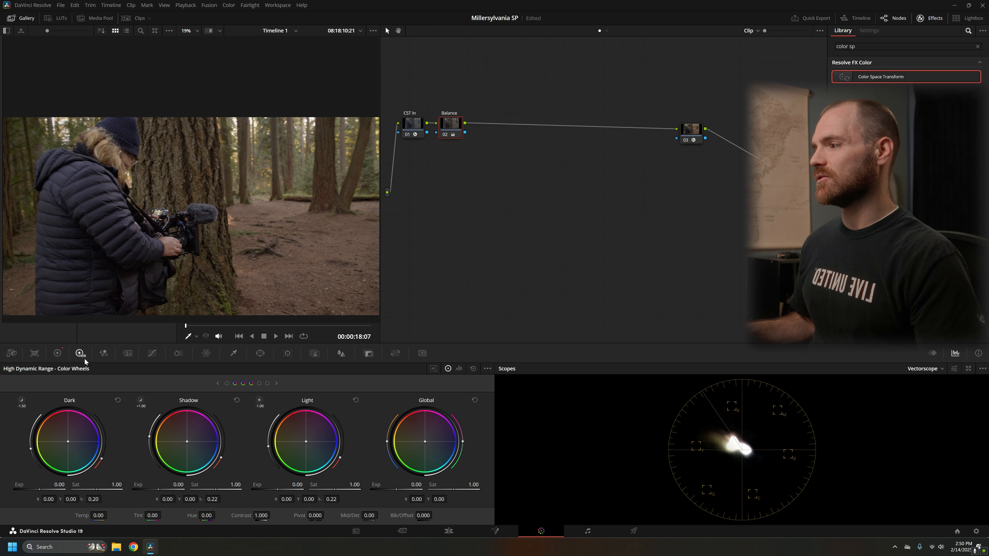
pyautogui.click(57, 353)
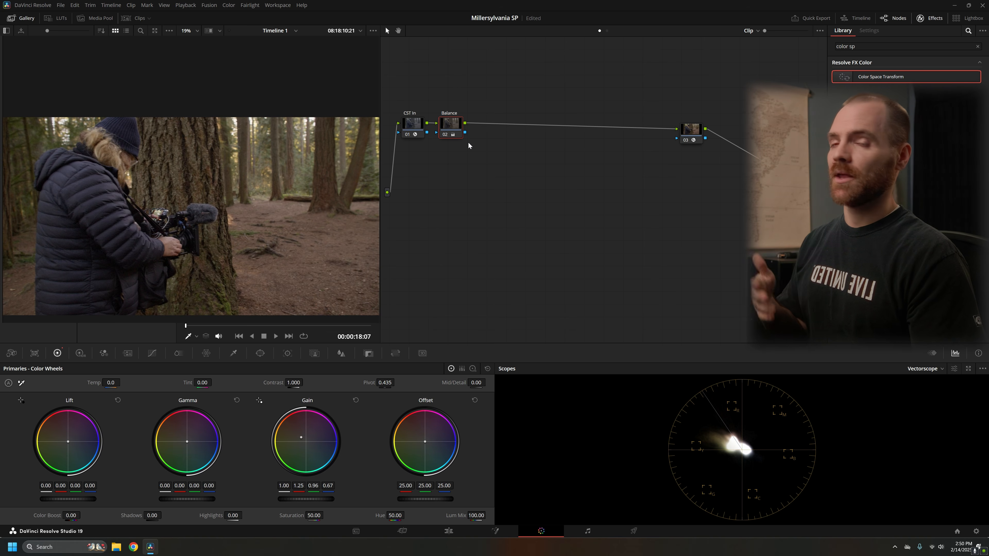
# - Save the project and add a serial node after the Balance node
pyautogui.hotkey('ctrl', 's')
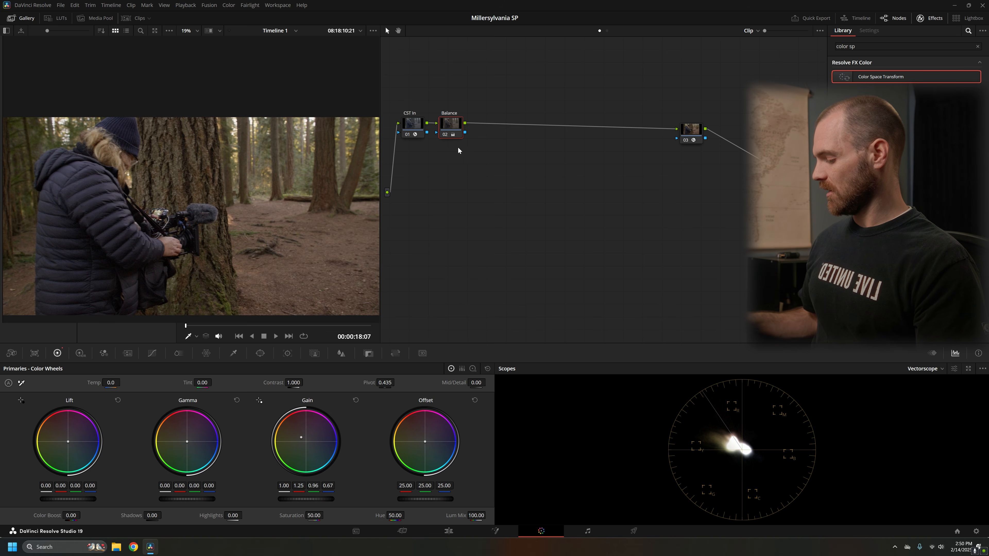
pyautogui.hotkey('alt', 's')
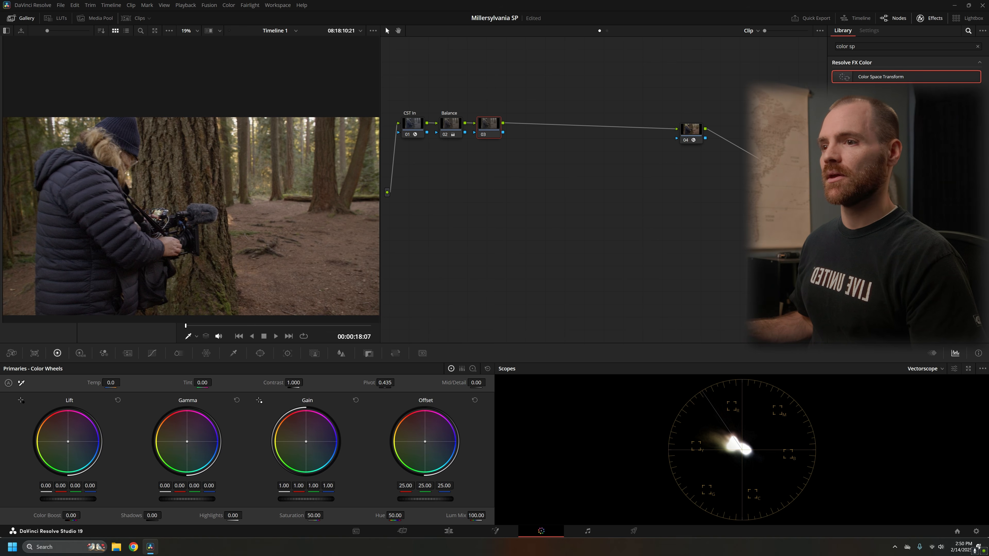
# - Switch the scopes to Waveform and label node 03 Exposure
pyautogui.click(924, 371)
pyautogui.click(935, 391)
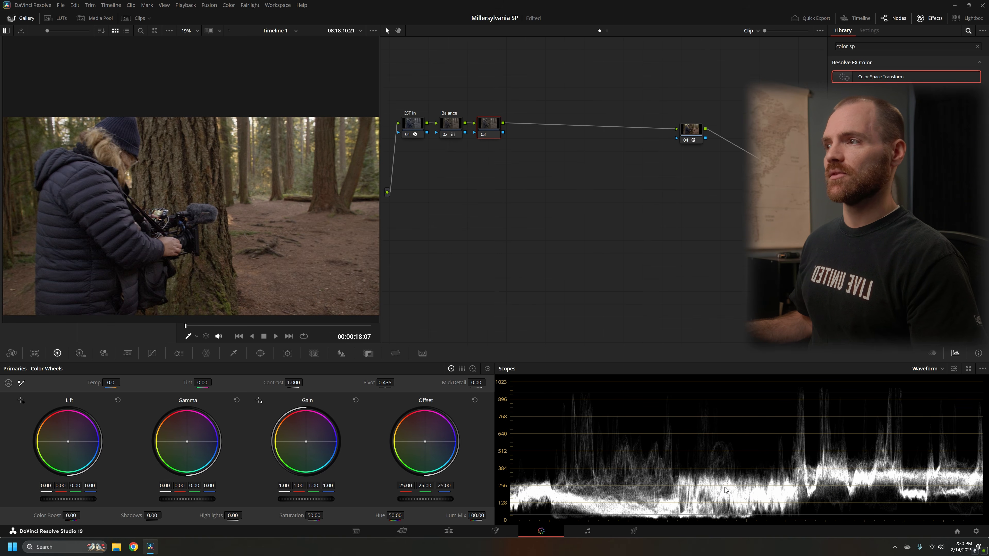
pyautogui.rightClick(482, 130)
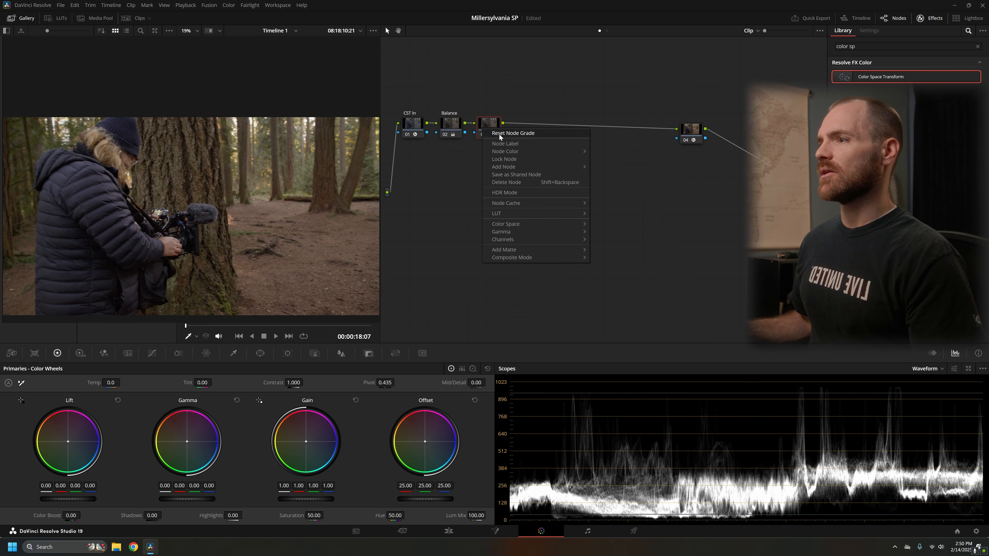
pyautogui.click(502, 143)
pyautogui.write('Exposure')
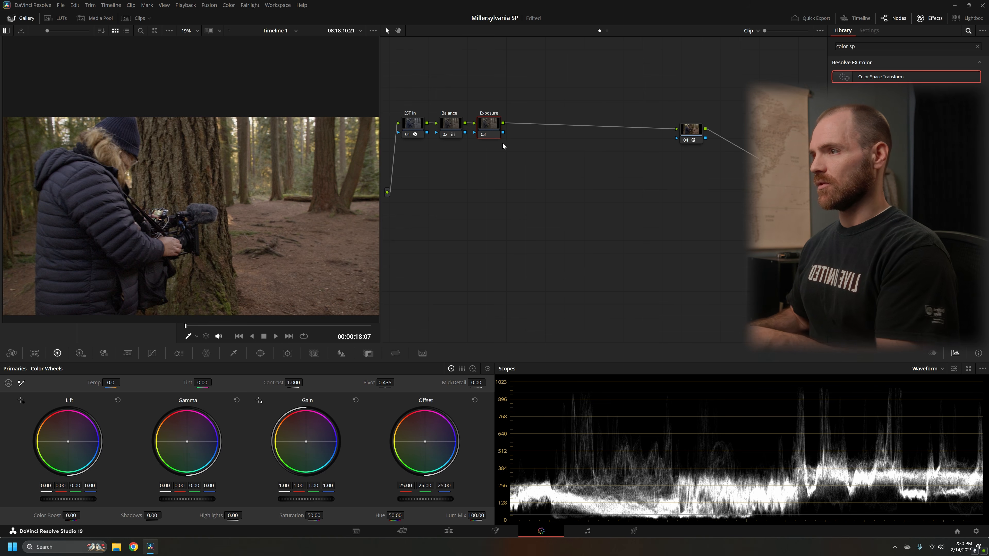
pyautogui.press('Return')
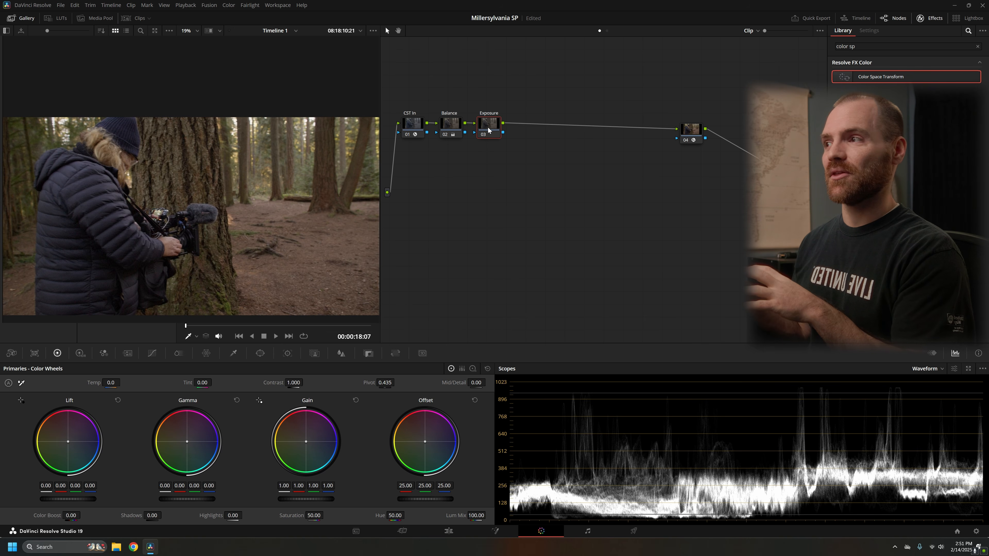
# - Enable editable splines on the custom curve for the Exposure node
pyautogui.click(153, 357)
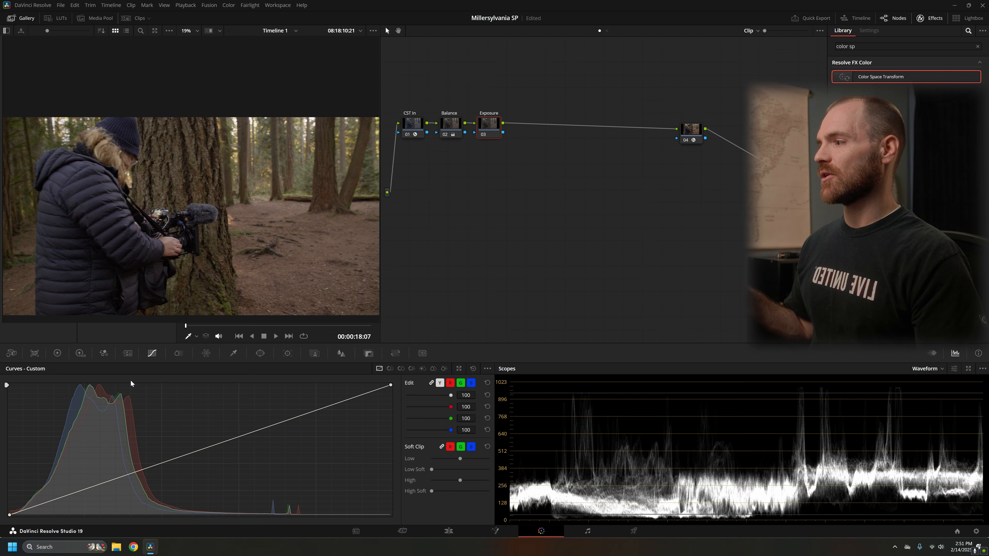
pyautogui.click(487, 369)
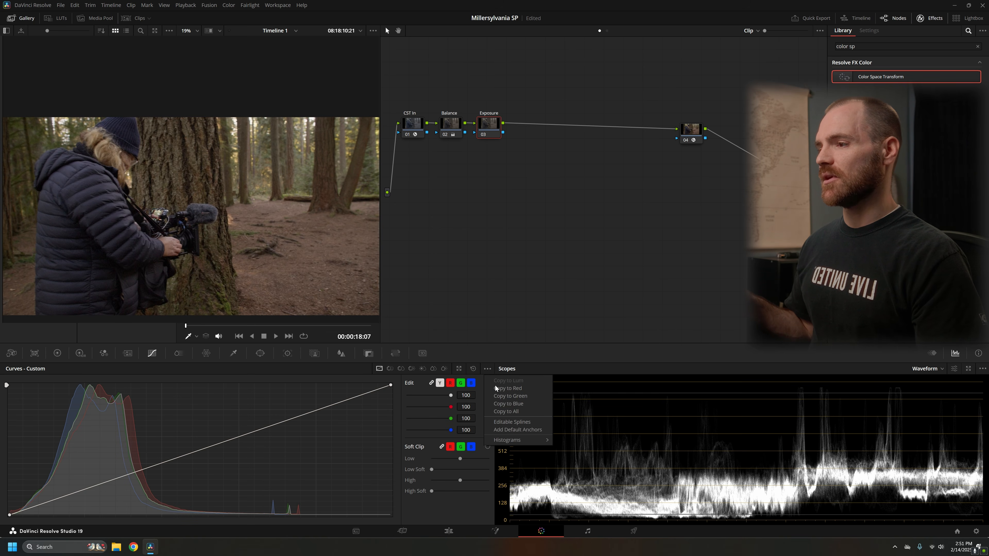
pyautogui.click(519, 422)
# - Try shaping the Exposure node's custom curve by lowering the white point and adjusting its highlight and shadow spline handles
pyautogui.moveTo(391, 385); pyautogui.dragTo(398, 405)
pyautogui.moveTo(262, 449); pyautogui.dragTo(237, 420)
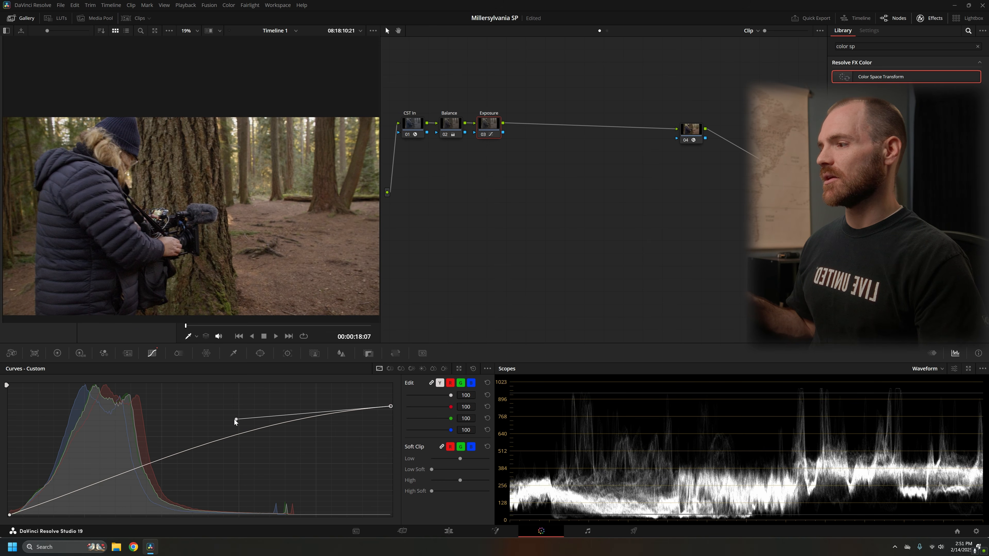
pyautogui.click(9, 515)
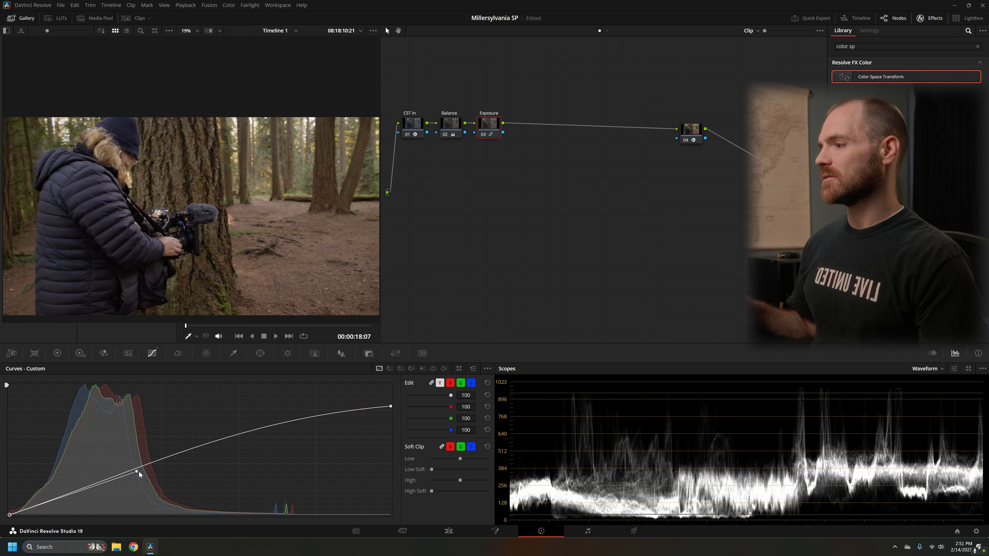
pyautogui.moveTo(136, 472); pyautogui.dragTo(139, 486)
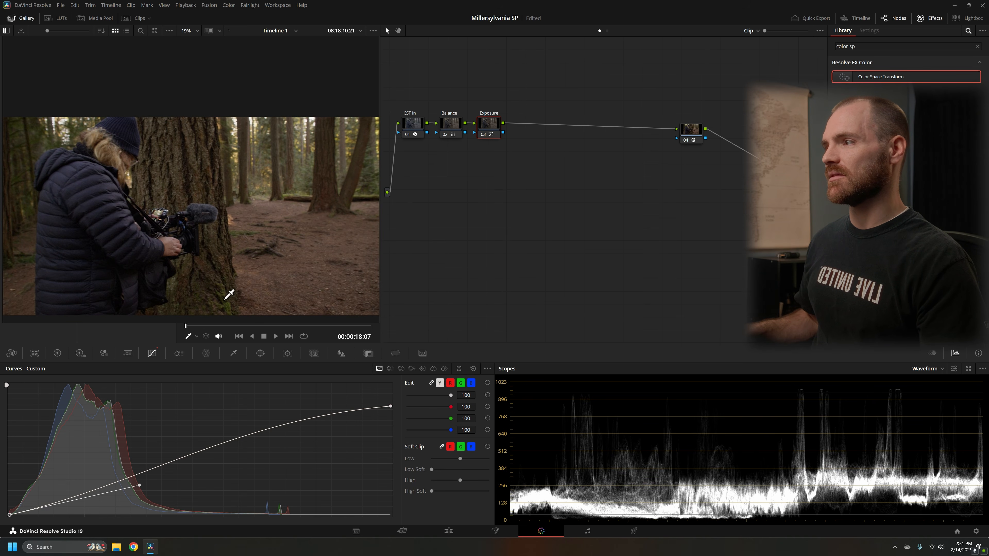
# - Compare the shot with the Exposure node's curve adjustment enabled and disabled
pyautogui.hotkey('ctrl', 'd')
pyautogui.hotkey('ctrl', 'd')
pyautogui.hotkey('ctrl', 'd')
pyautogui.hotkey('ctrl', 'd')
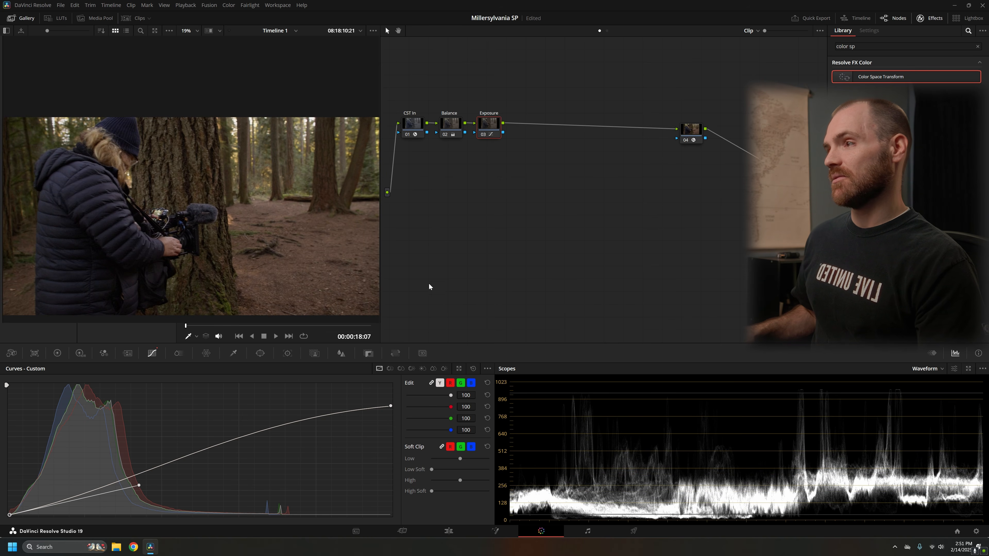
pyautogui.hotkey('ctrl', 'd')
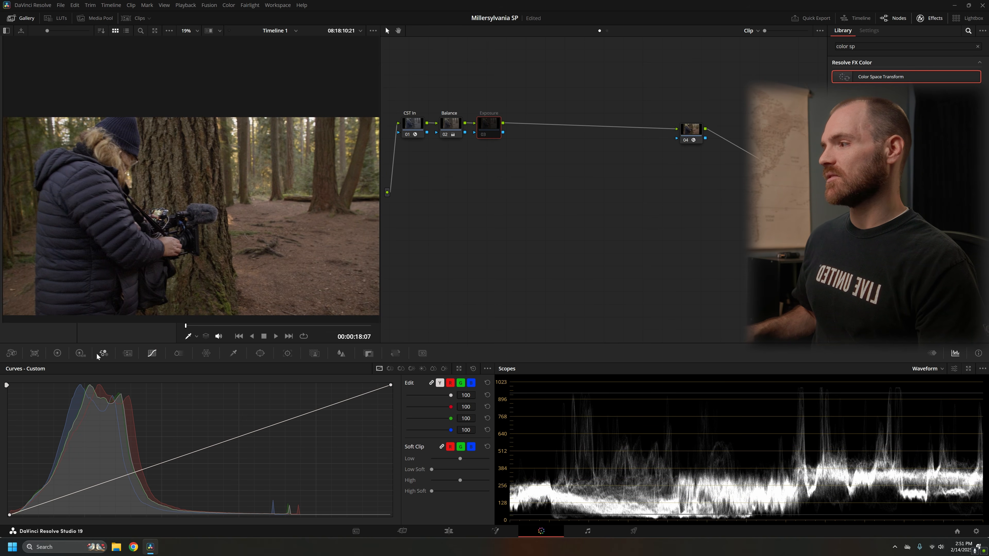
# - Re-enable the Exposure node and raise its master gamma to 0.02 in the primaries color wheels
pyautogui.click(57, 353)
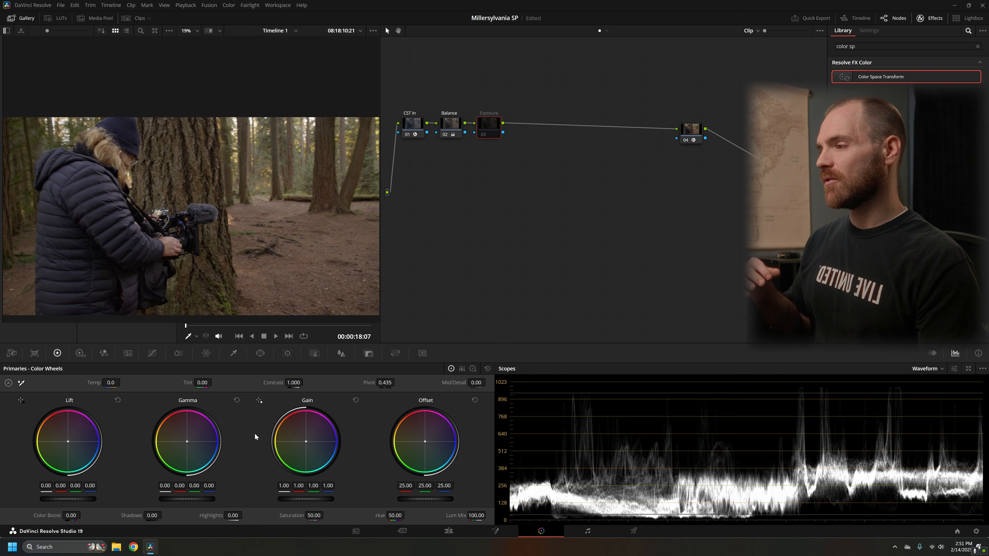
pyautogui.click(483, 135)
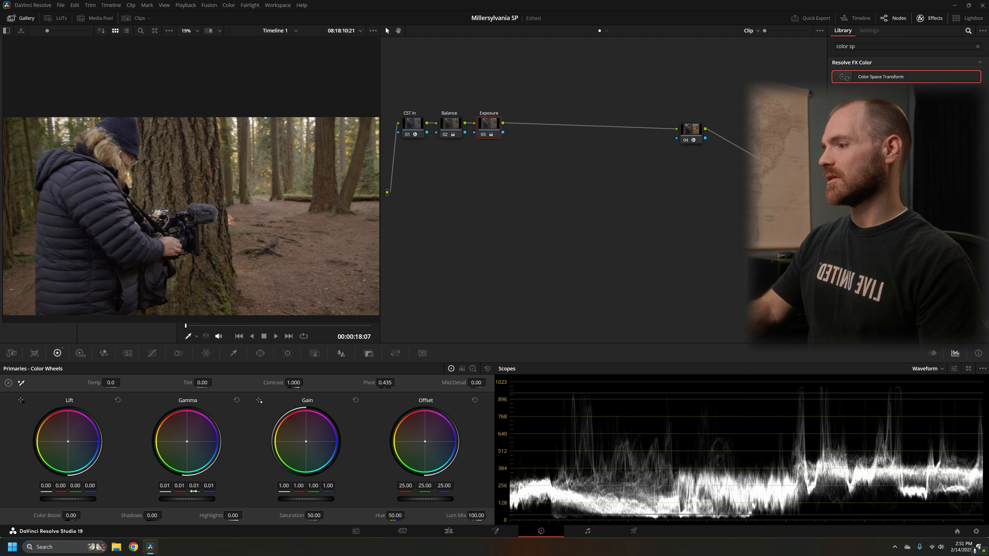
pyautogui.moveTo(198, 489); pyautogui.dragTo(200, 489)
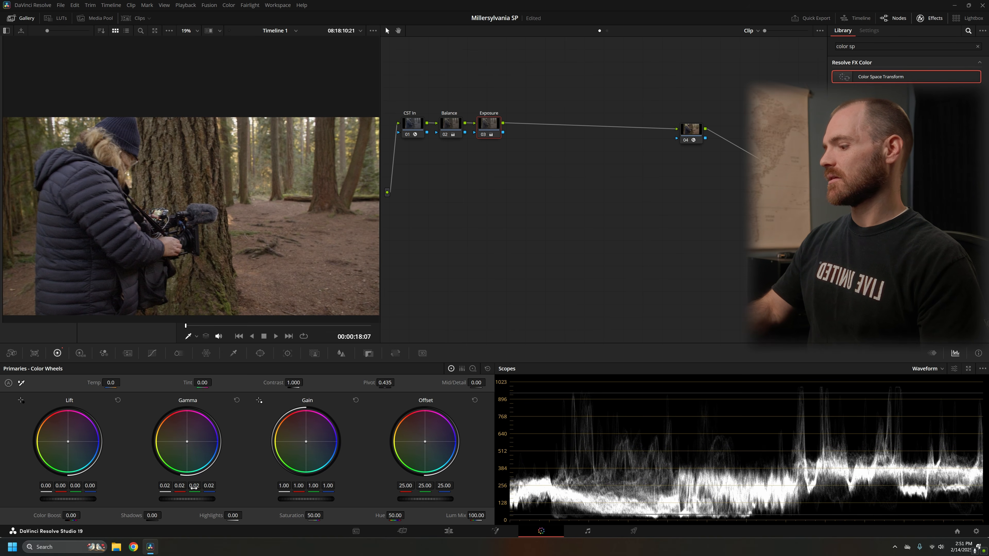
# - Compare the shot with the Exposure node's gamma adjustment enabled and disabled
pyautogui.hotkey('ctrl', 'd')
pyautogui.hotkey('ctrl', 'd')
pyautogui.hotkey('ctrl', 'd')
pyautogui.hotkey('ctrl', 'd')
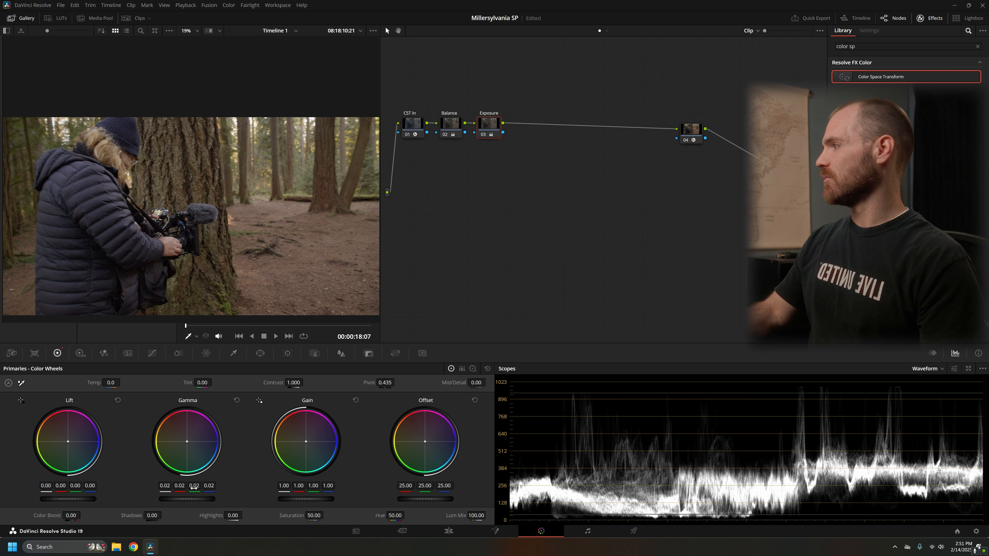
pyautogui.hotkey('ctrl', 'd')
pyautogui.hotkey('ctrl', 'd')
pyautogui.hotkey('ctrl', 'd')
pyautogui.hotkey('ctrl', 'd')
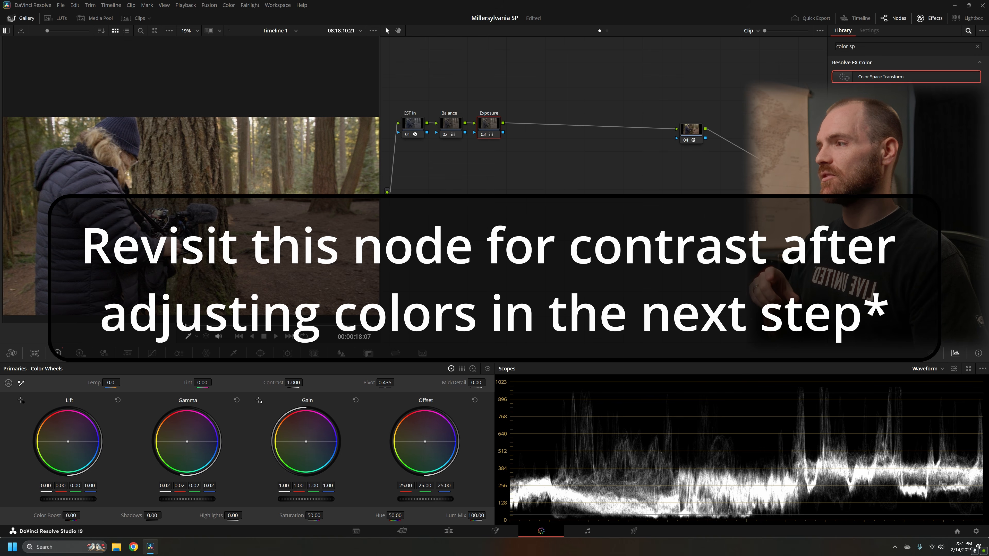
# - Set the Exposure node's pivot to 0.336 while trying contrasts of 1.120 and 1.034, and reset the contrast to 1.000
pyautogui.moveTo(294, 382); pyautogui.dragTo(305, 382)
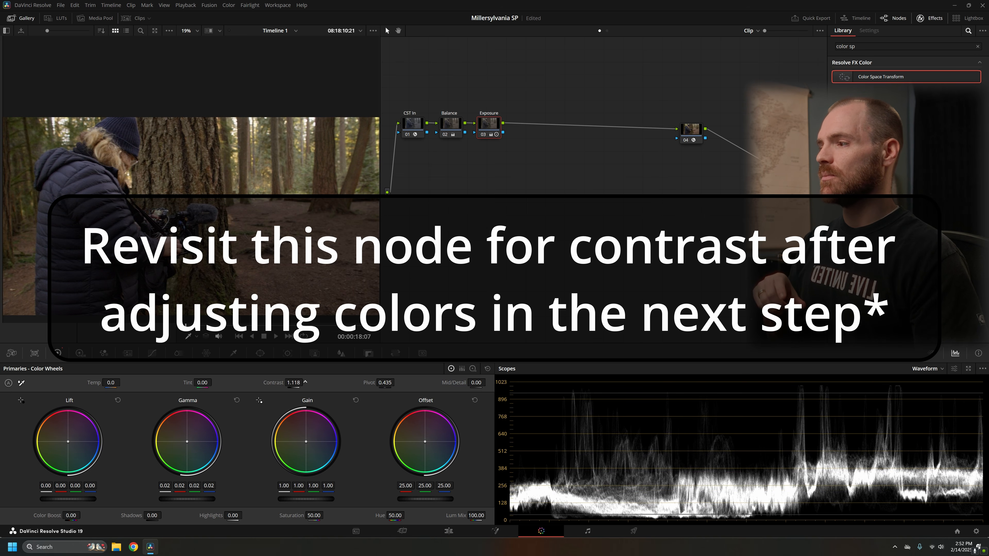
pyautogui.moveTo(306, 382); pyautogui.dragTo(306, 383)
pyautogui.click(385, 382)
pyautogui.write('.336')
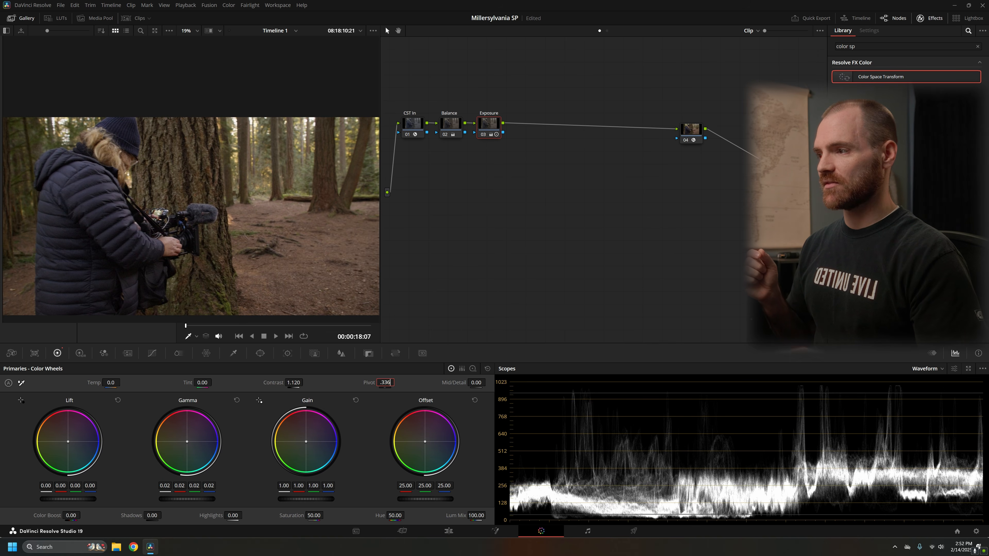
pyautogui.press('Return')
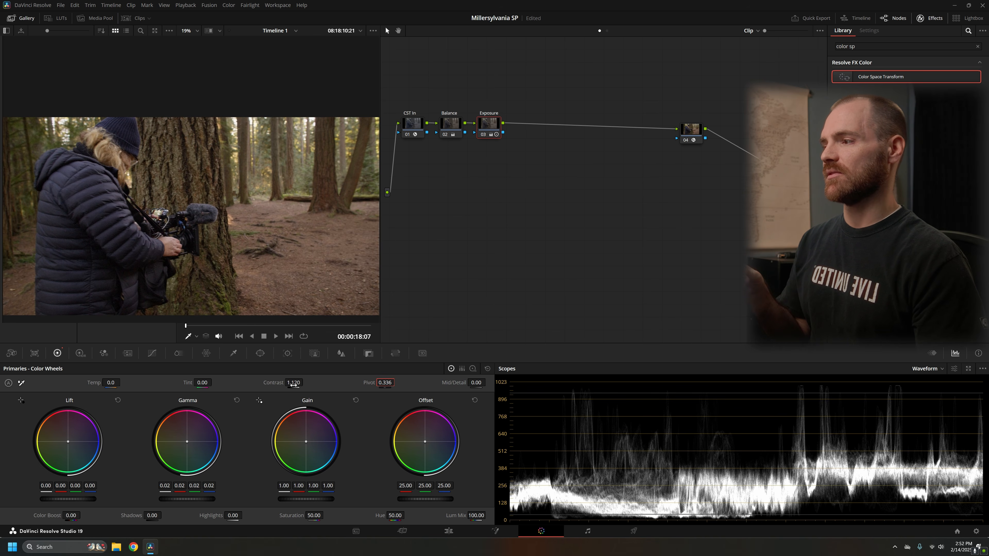
pyautogui.moveTo(293, 383)
pyautogui.mouseDown()
pyautogui.moveTo(268, 382)
pyautogui.moveTo(305, 382)
pyautogui.moveTo(288, 383)
pyautogui.mouseUp()
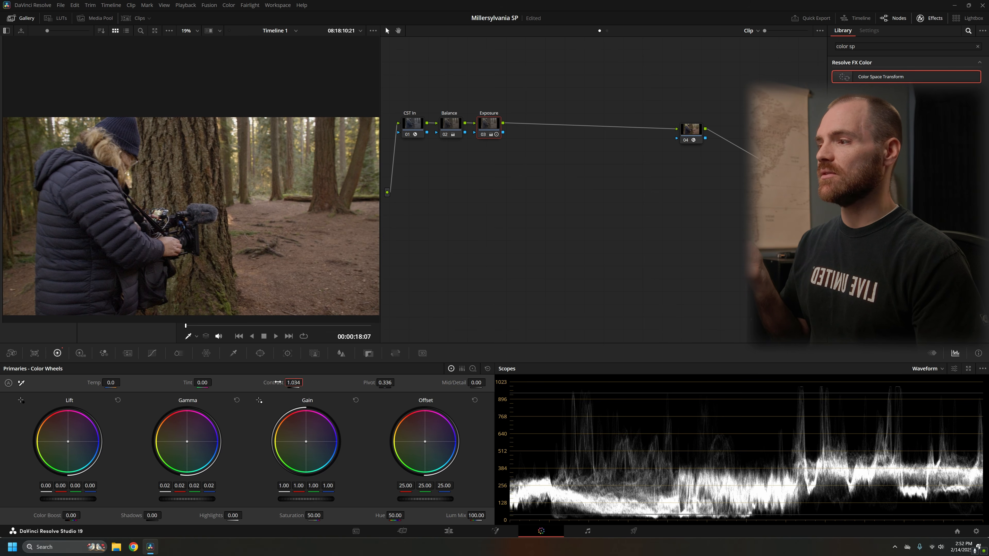
pyautogui.doubleClick(278, 383)
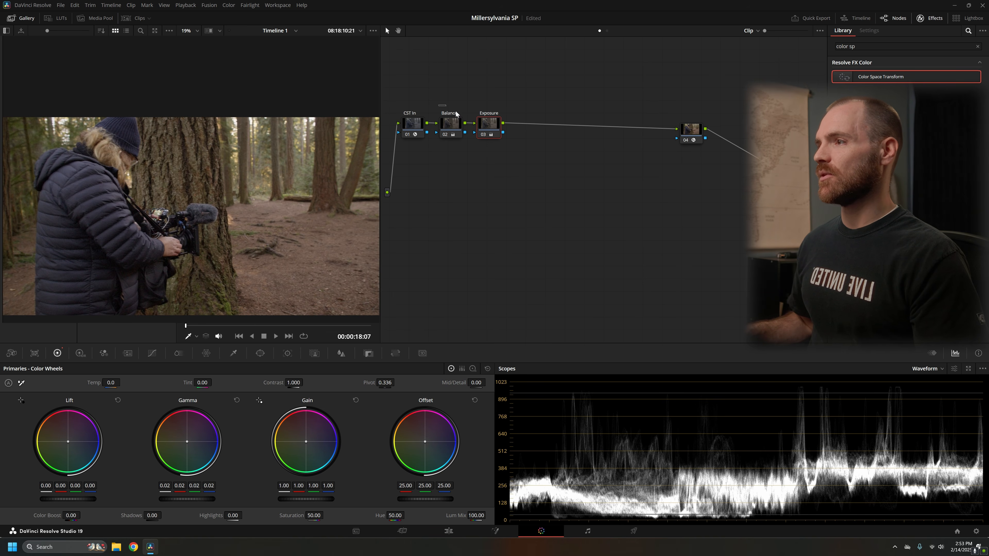
# - Add two serial nodes after the Exposure node
pyautogui.moveTo(456, 112); pyautogui.dragTo(502, 152)
pyautogui.hotkey('ctrl', 'd')
pyautogui.hotkey('ctrl', 'd')
pyautogui.click(534, 157)
pyautogui.hotkey('alt', 's')
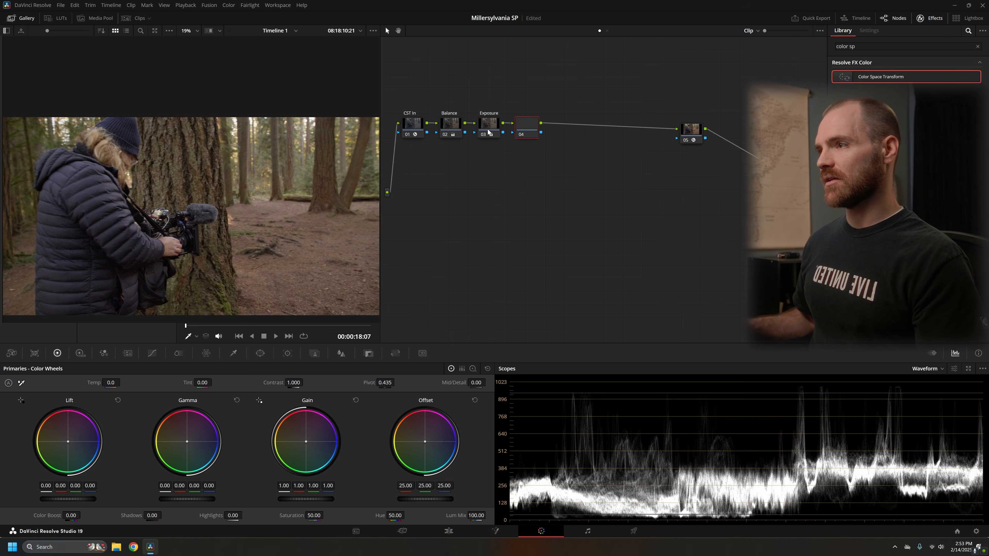
pyautogui.hotkey('alt', 's')
# - Label node 04 HSV and node 05 HSL
pyautogui.rightClick(527, 124)
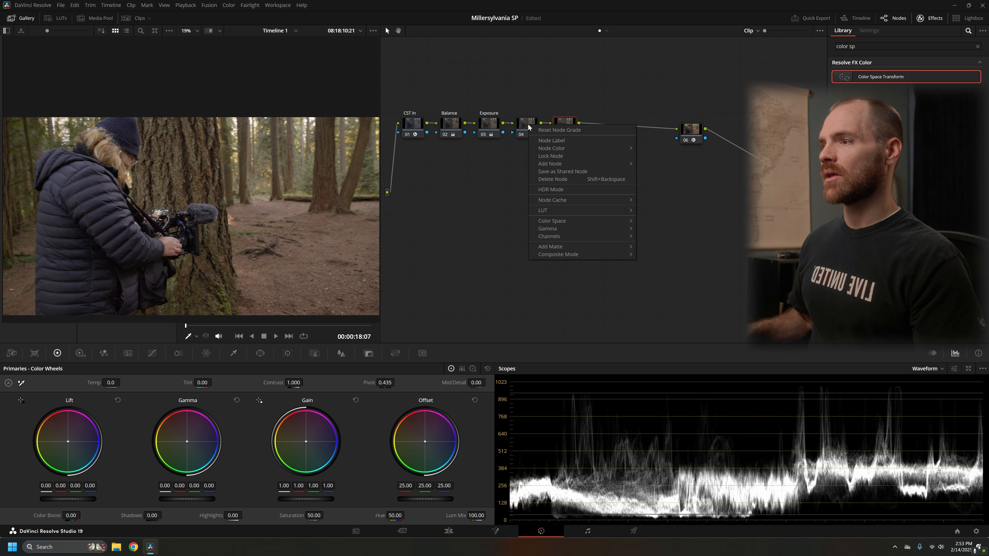
pyautogui.click(566, 142)
pyautogui.write('HSV')
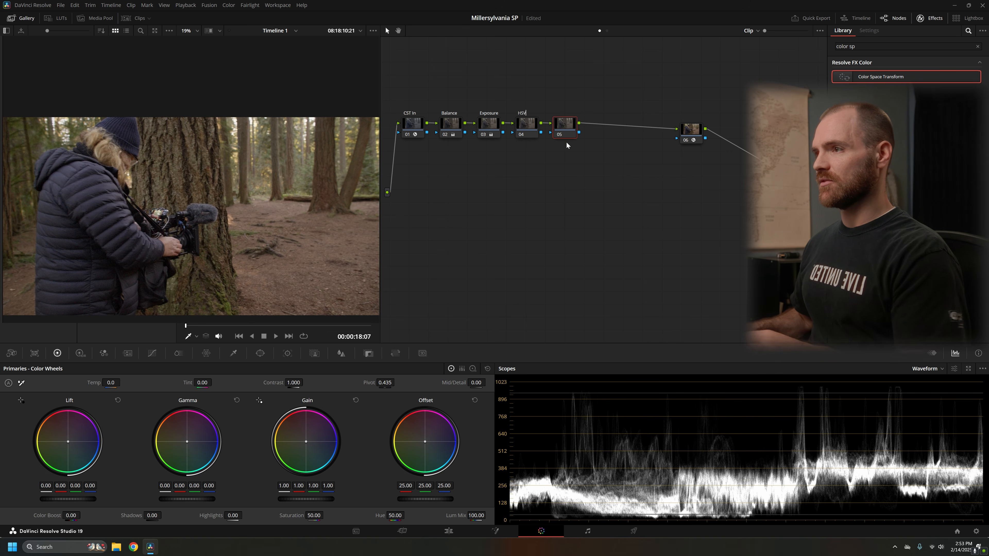
pyautogui.rightClick(563, 121)
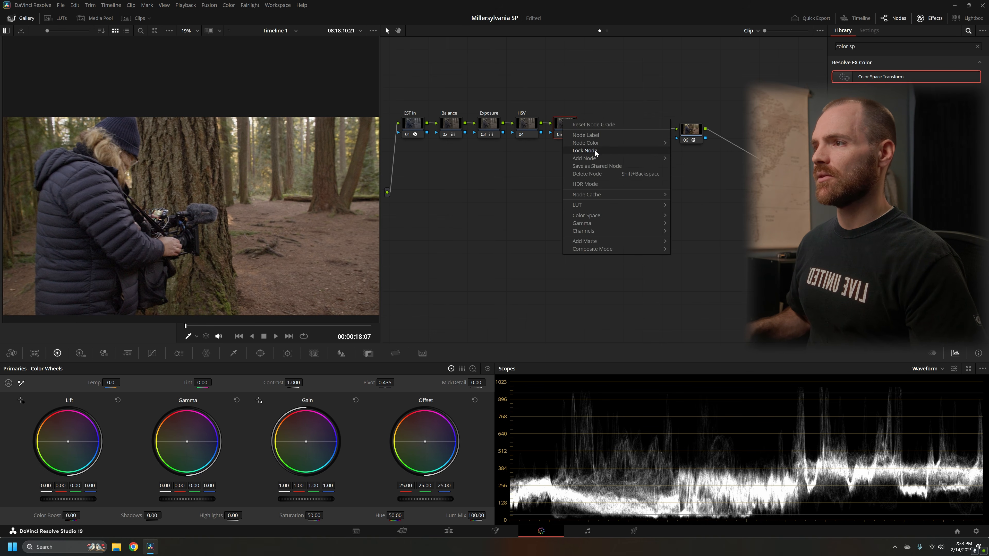
pyautogui.click(599, 135)
pyautogui.write('HSL')
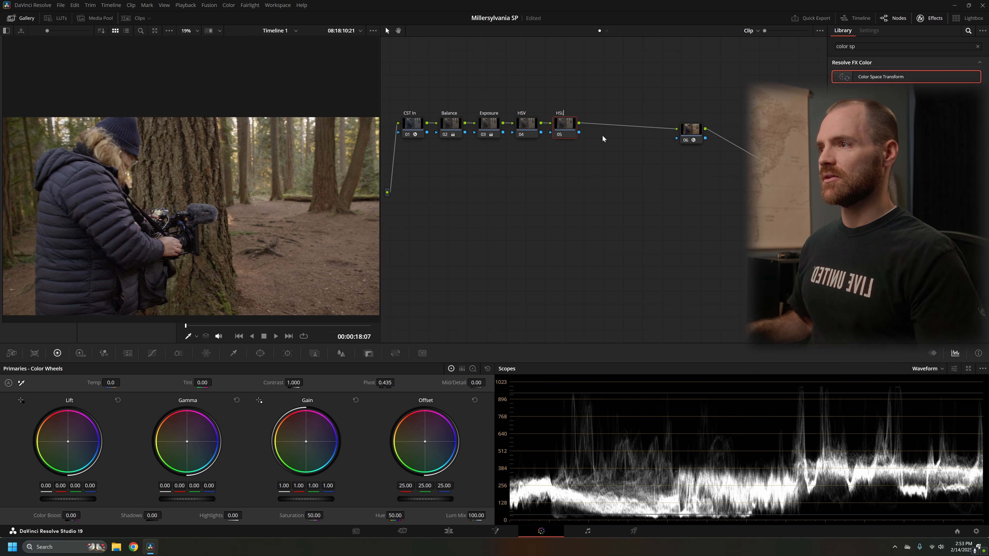
# - Try raising the HSV node's primary saturation to 83.60, reset it, and try the global saturation in the HDR color wheels
pyautogui.click(520, 125)
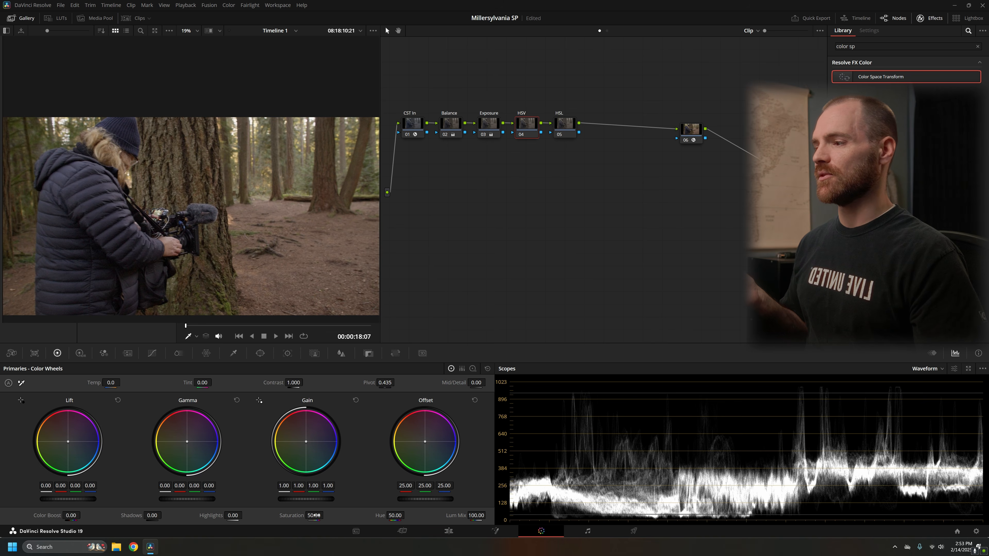
pyautogui.moveTo(314, 515); pyautogui.dragTo(379, 515)
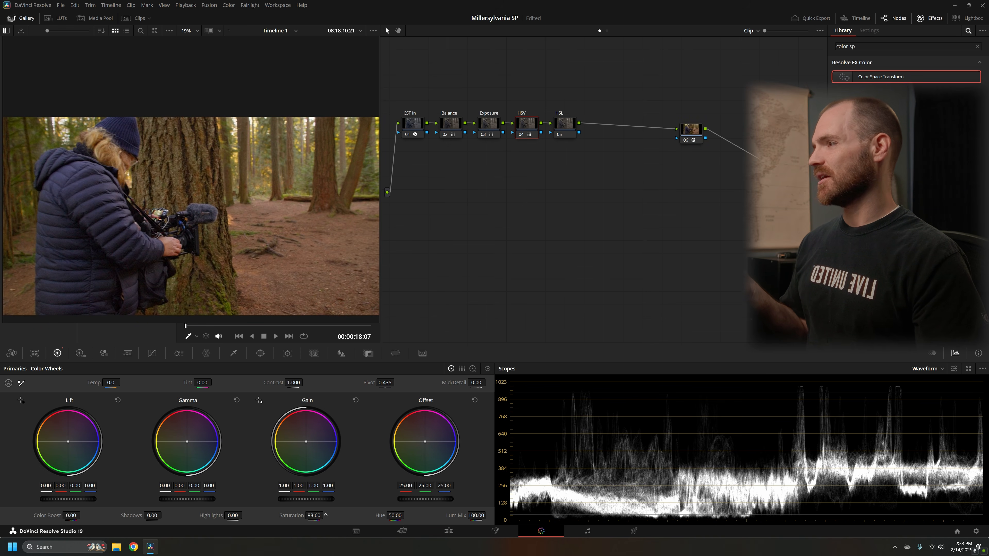
pyautogui.doubleClick(290, 516)
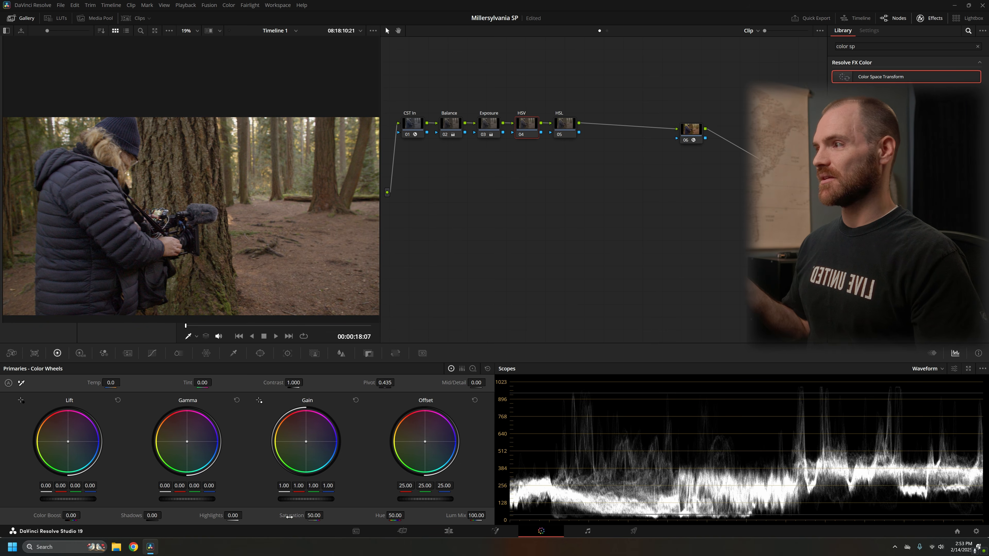
pyautogui.click(80, 358)
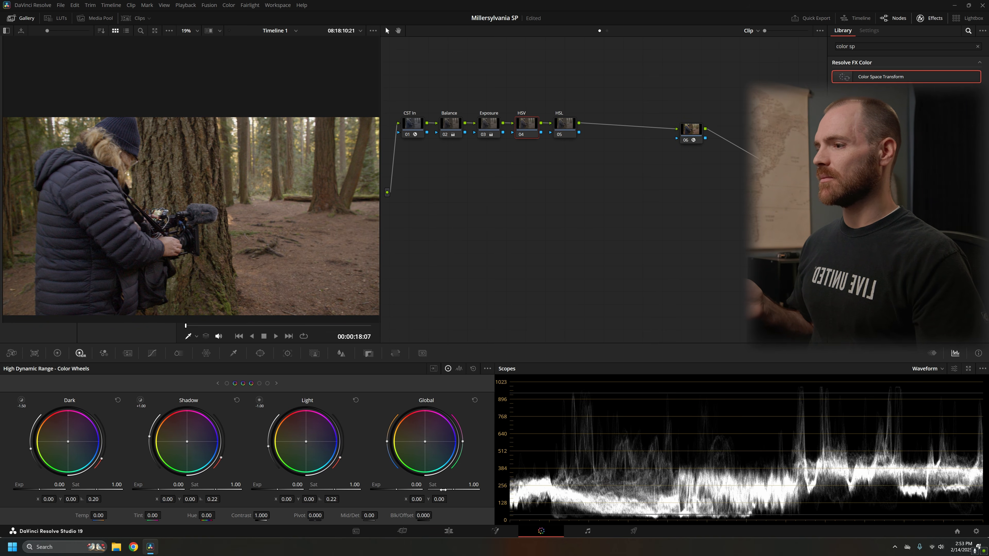
pyautogui.moveTo(474, 482); pyautogui.dragTo(477, 482)
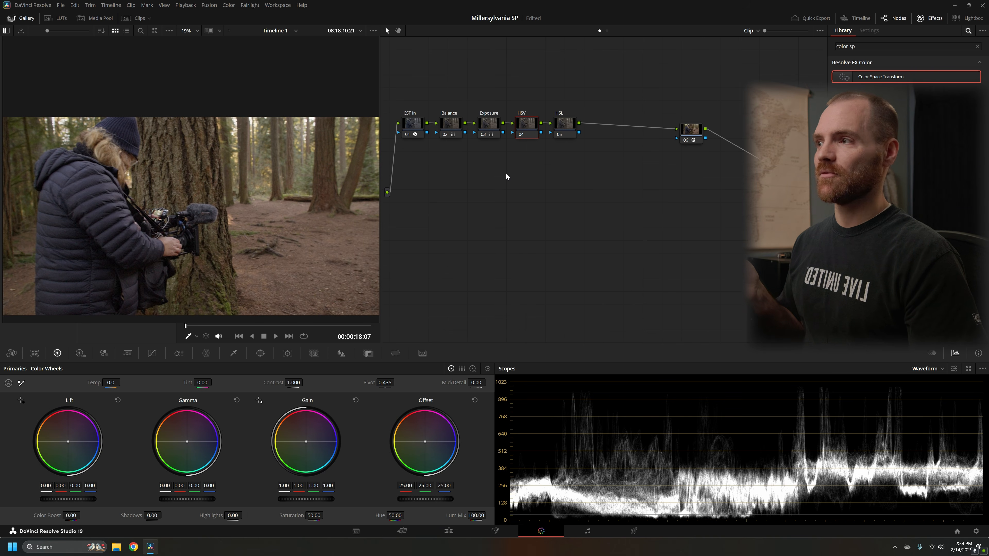
# - Save the project and set the HSV node's color space to HSV
pyautogui.hotkey('ctrl', 's')
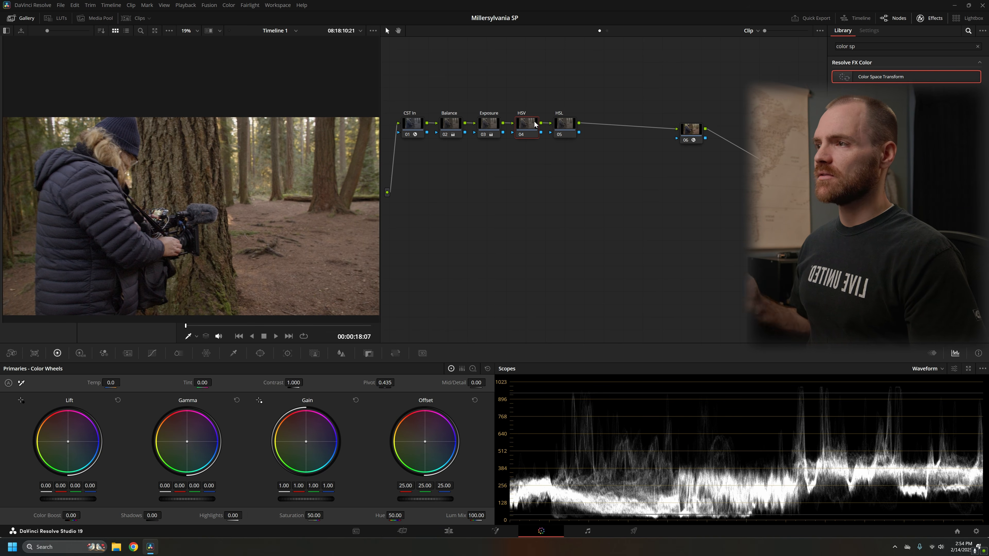
pyautogui.click(525, 130)
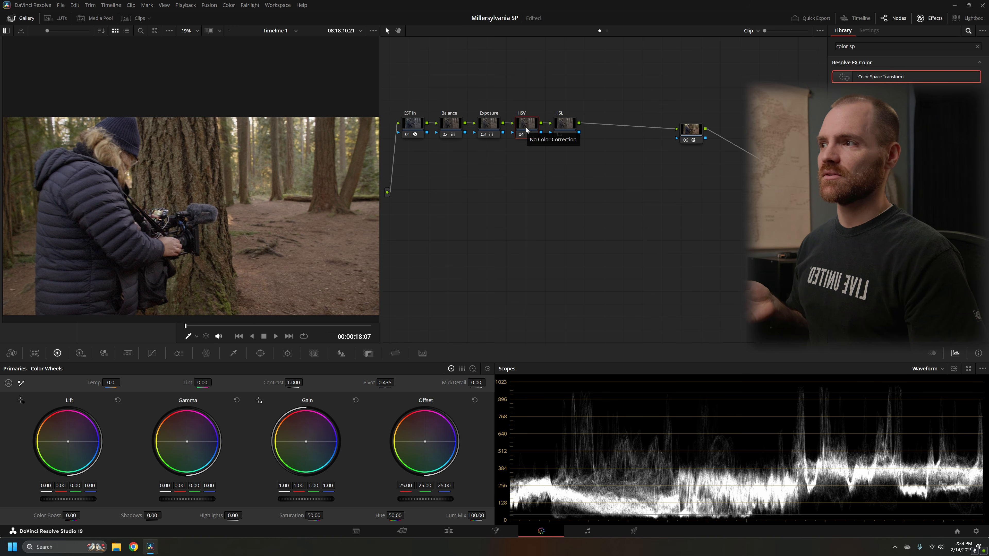
pyautogui.rightClick(526, 130)
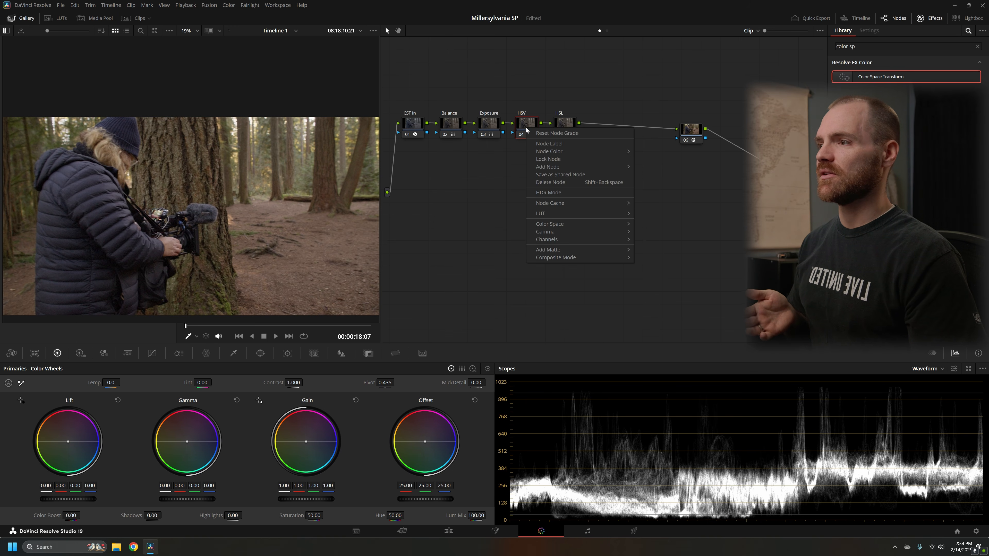
pyautogui.moveTo(597, 222)
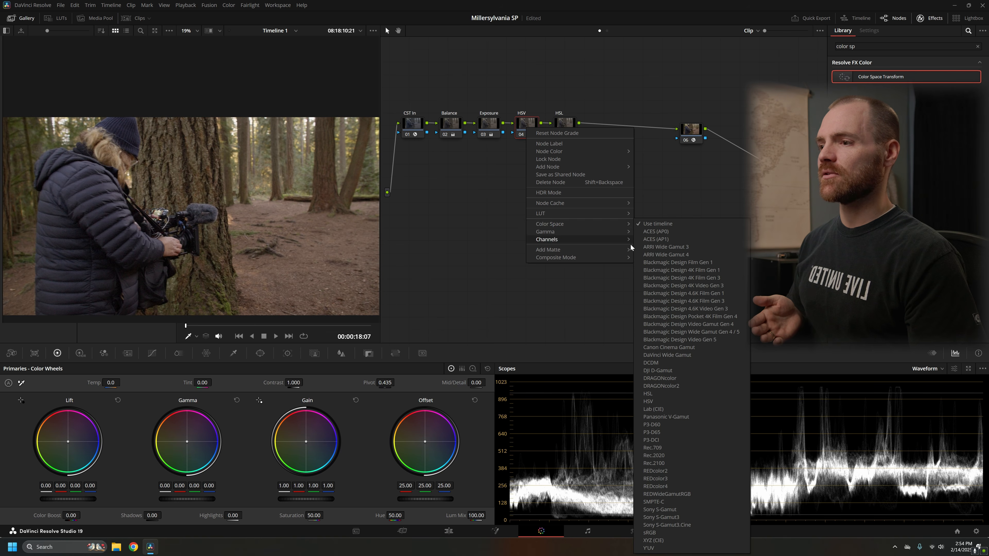
pyautogui.click(681, 402)
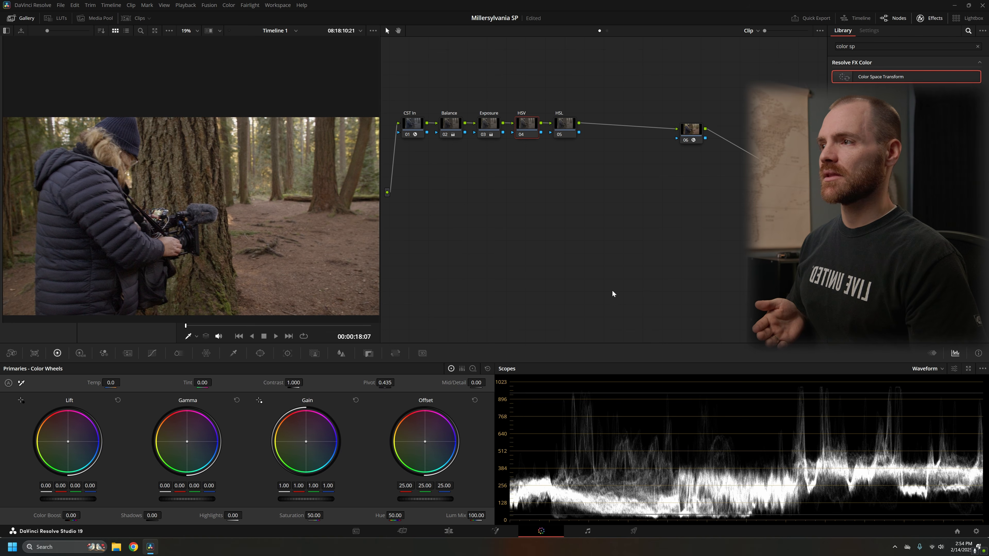
# - Disable channels 1 and 3 on the HSV node
pyautogui.rightClick(527, 132)
pyautogui.moveTo(578, 240)
pyautogui.click(651, 241)
pyautogui.rightClick(524, 132)
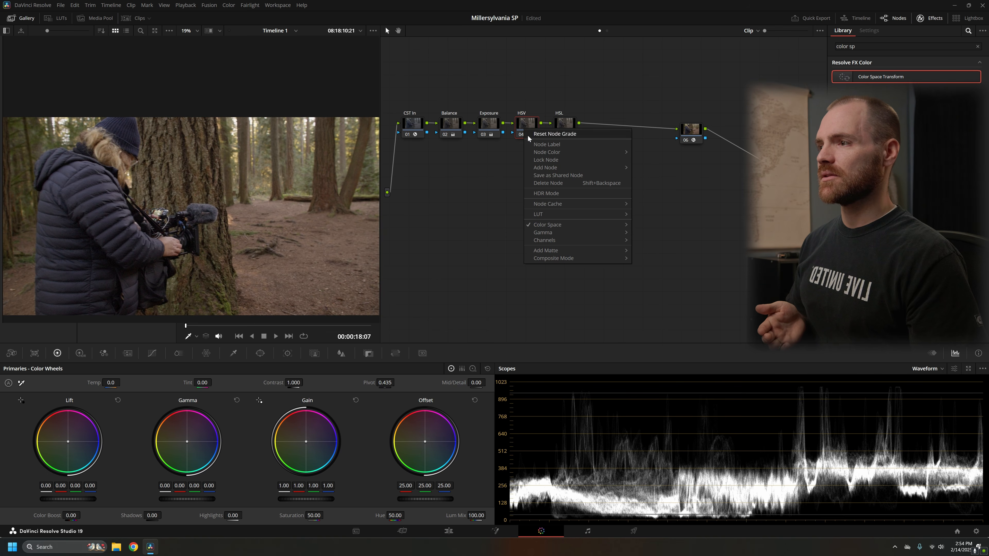
pyautogui.moveTo(556, 240)
pyautogui.click(646, 254)
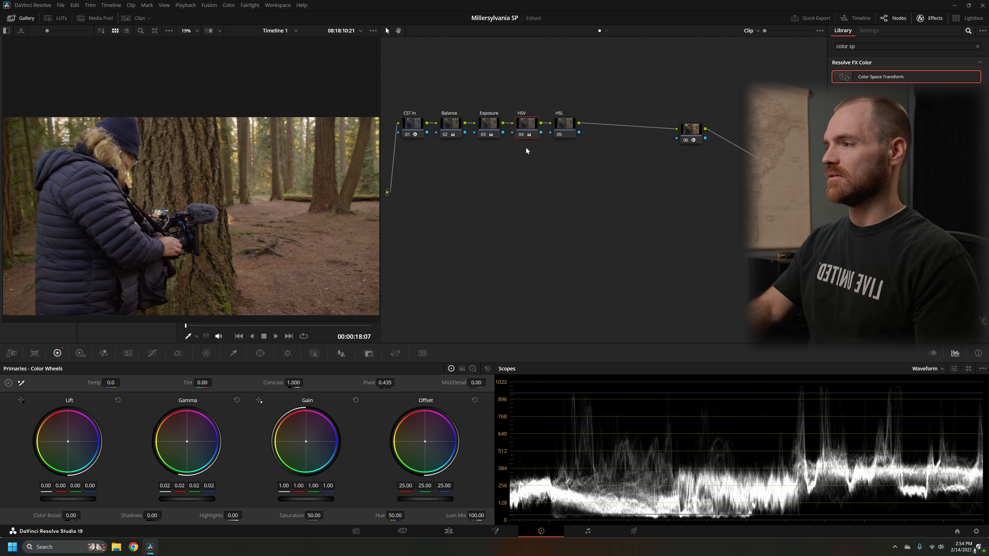
# - Compare the shot with the HSV node's saturation adjustment enabled and disabled
pyautogui.hotkey('ctrl', 'd')
pyautogui.hotkey('ctrl', 'd')
pyautogui.hotkey('ctrl', 'd')
pyautogui.hotkey('ctrl', 'd')
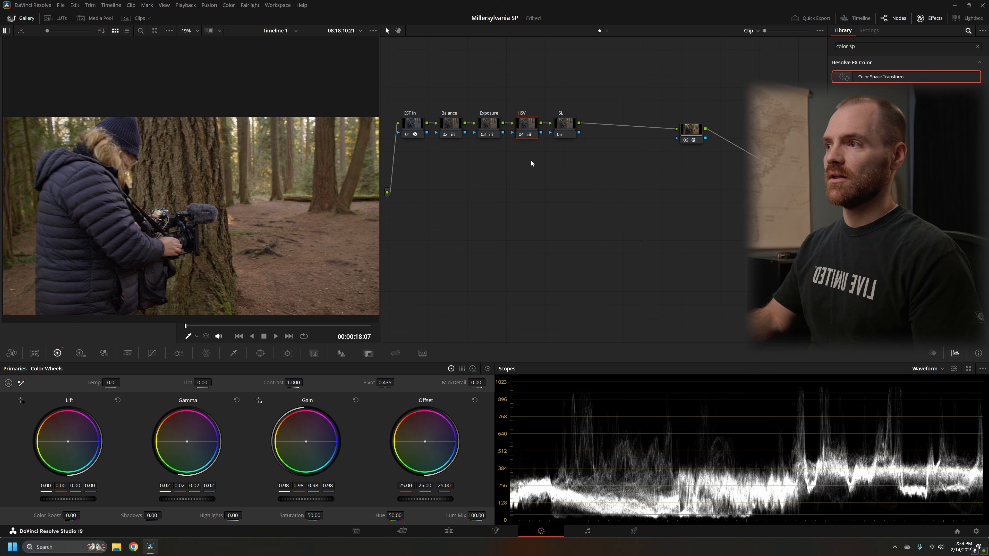
pyautogui.hotkey('ctrl', 'd')
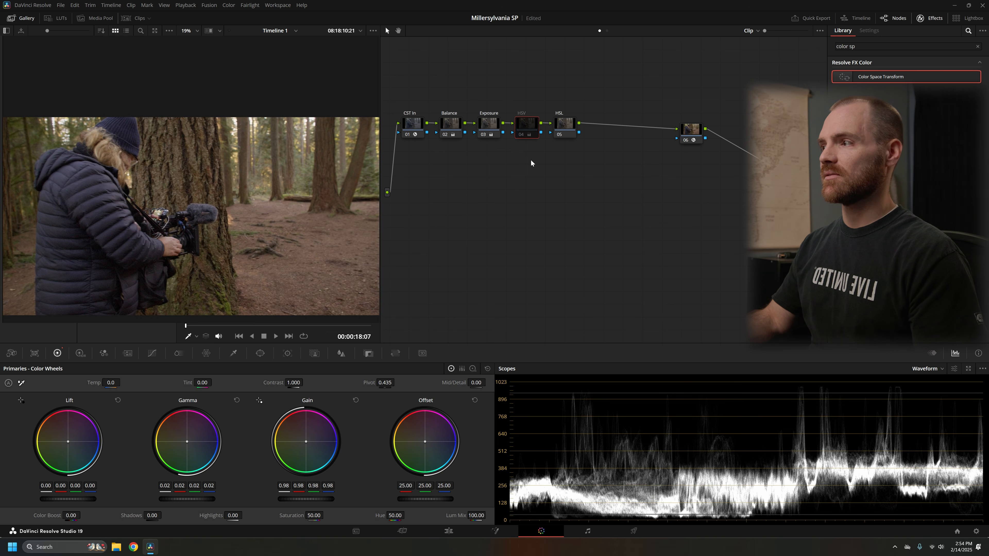
pyautogui.hotkey('ctrl', 'd')
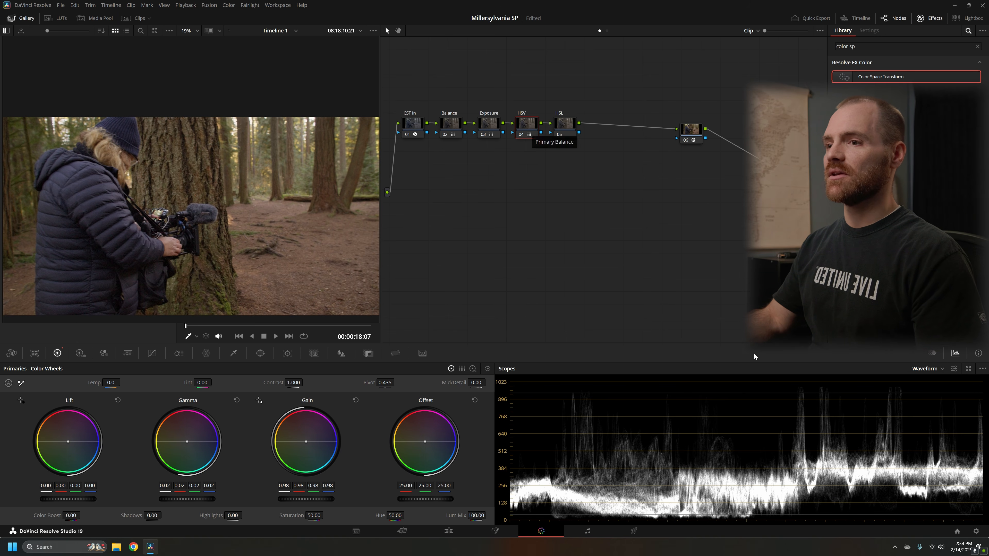
# - Bypass and restore the HSV node repeatedly to examine how it changes the forest shot's saturation
pyautogui.hotkey('ctrl', 'd')
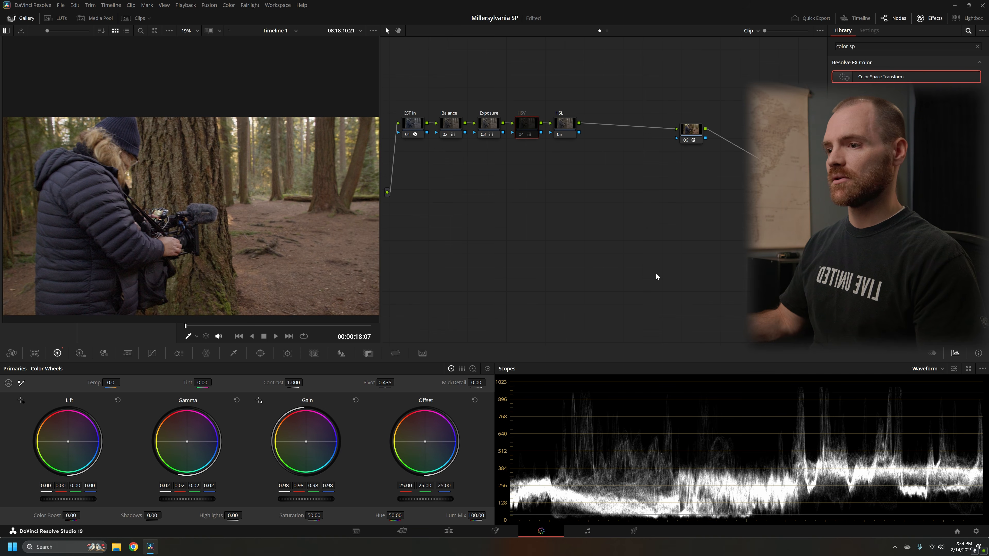
pyautogui.hotkey('ctrl', 'd')
pyautogui.hotkey('ctrl', 'd')
pyautogui.hotkey('ctrl', 'd')
pyautogui.hotkey('ctrl', 'd')
pyautogui.hotkey('ctrl', 'd')
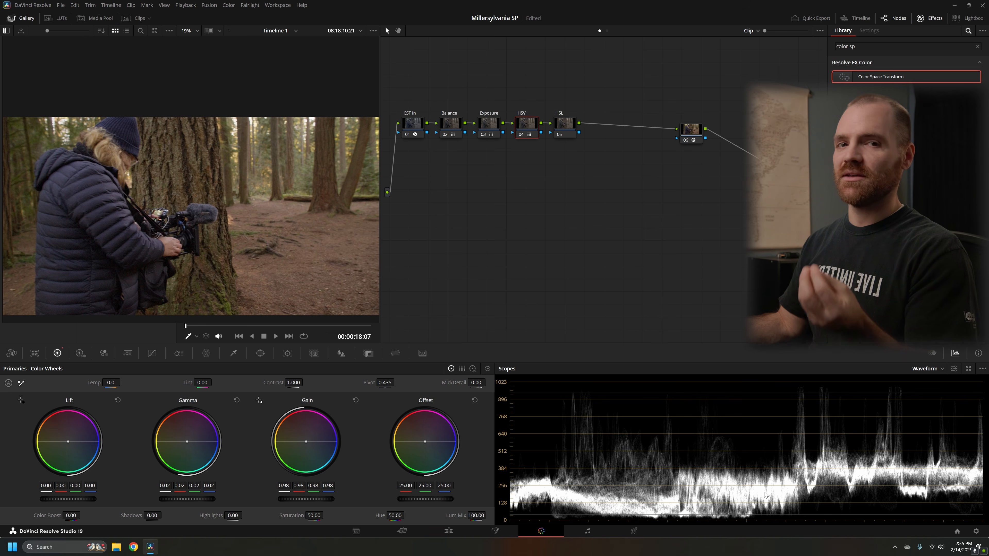
pyautogui.hotkey('ctrl', 'd')
pyautogui.hotkey('ctrl', 'd')
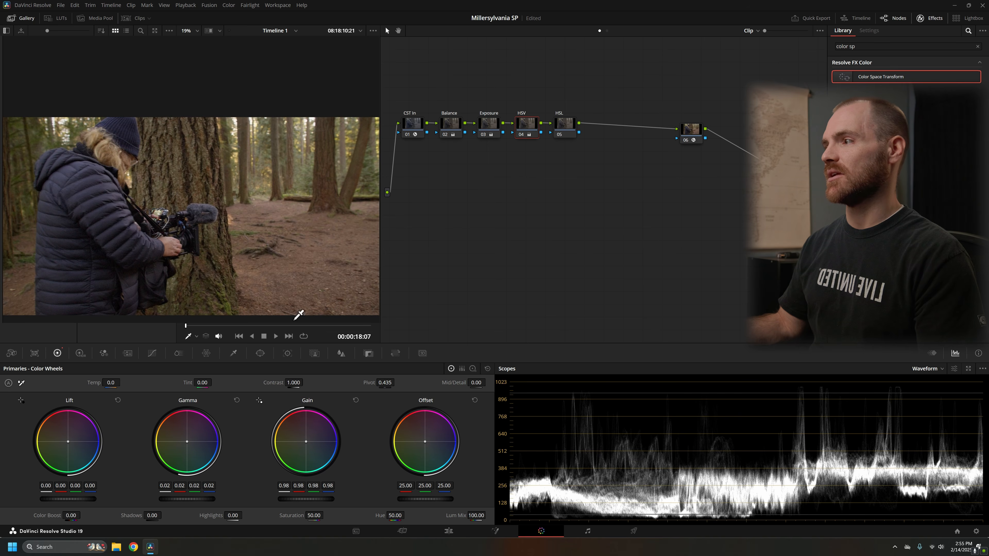
# - Set the HSL node's color space to HSL
pyautogui.click(569, 128)
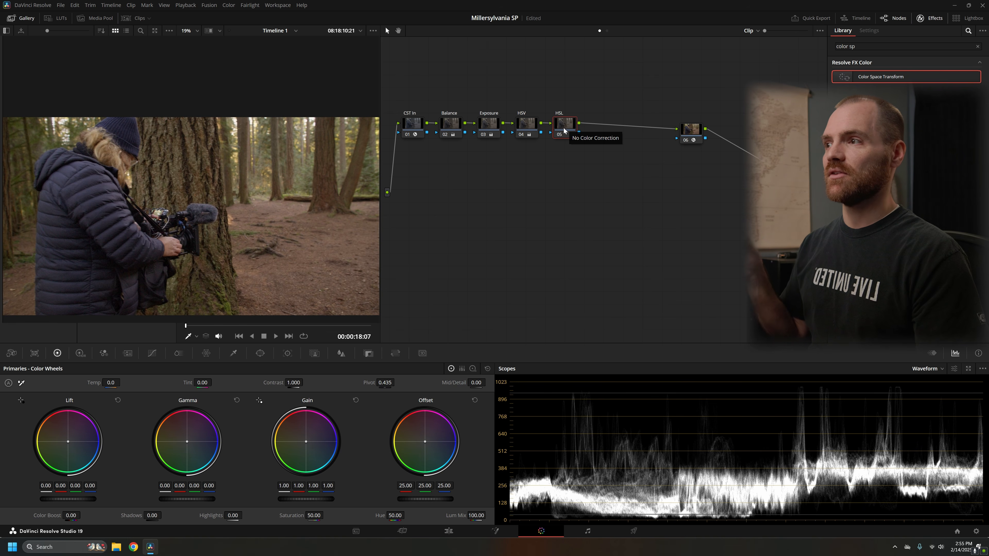
pyautogui.rightClick(569, 128)
pyautogui.moveTo(601, 225)
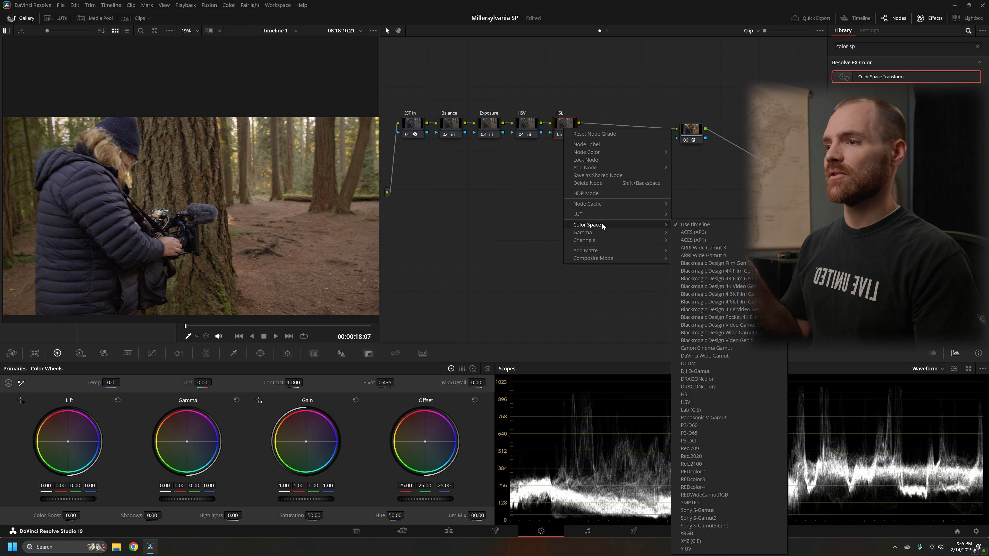
pyautogui.click(701, 394)
# - Disable channels 1 and 3 on the HSL node
pyautogui.rightClick(564, 138)
pyautogui.moveTo(584, 243)
pyautogui.click(674, 242)
pyautogui.rightClick(565, 129)
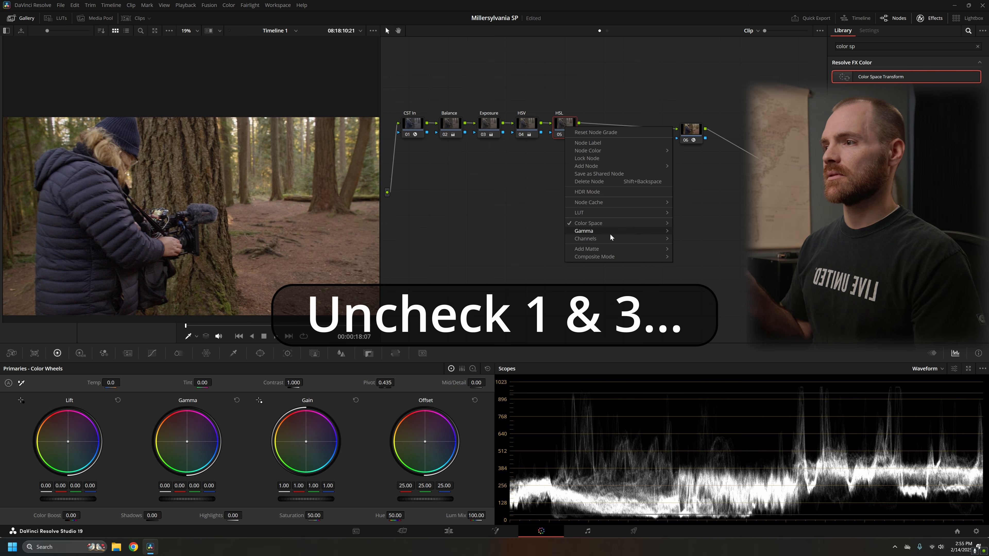
pyautogui.moveTo(616, 239)
pyautogui.click(697, 253)
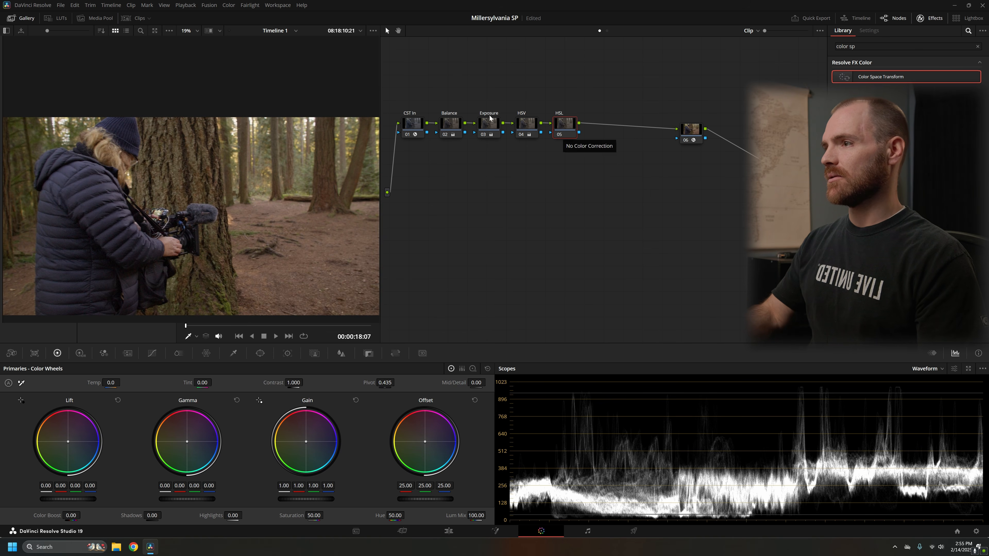
# - Enable the HSV and HSL nodes in turn and together to compare their saturation effects on the shot
pyautogui.click(521, 133)
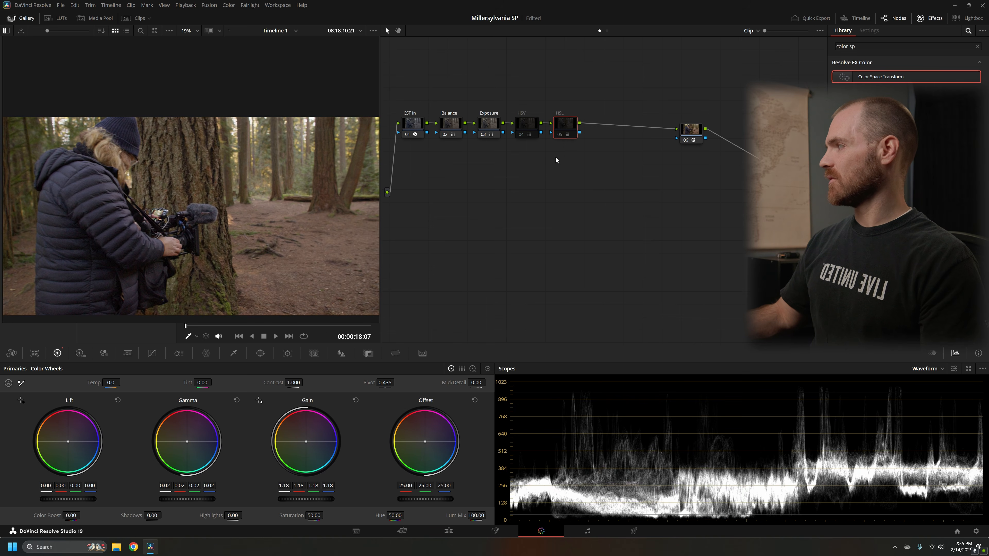
pyautogui.moveTo(530, 125); pyautogui.dragTo(529, 123)
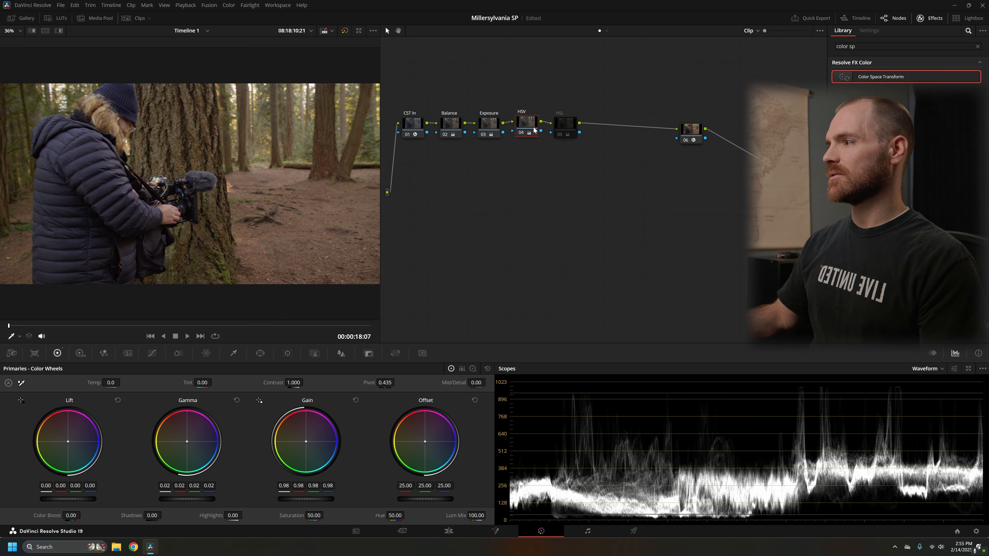
pyautogui.click(566, 129)
pyautogui.hotkey('ctrl', 'd')
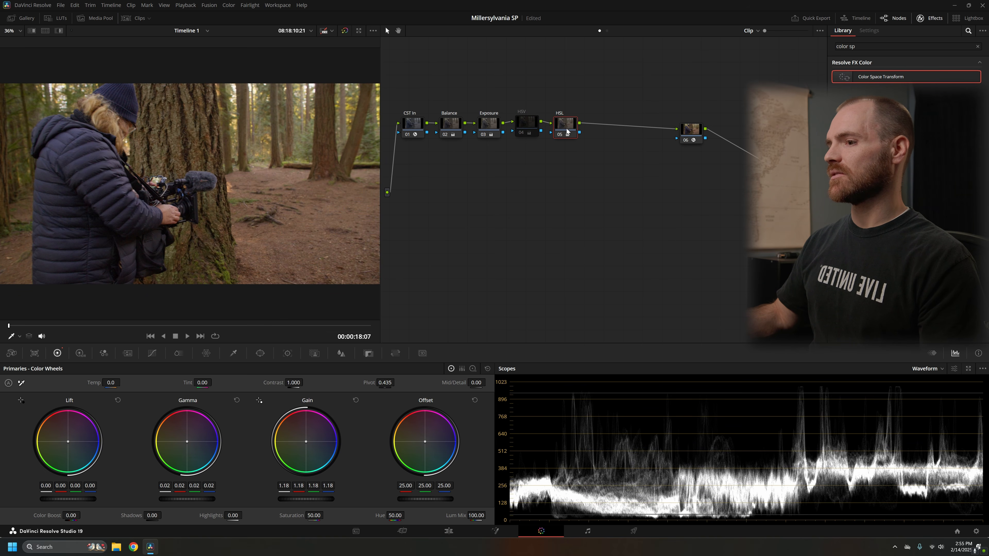
pyautogui.click(527, 128)
pyautogui.hotkey('ctrl', 'd')
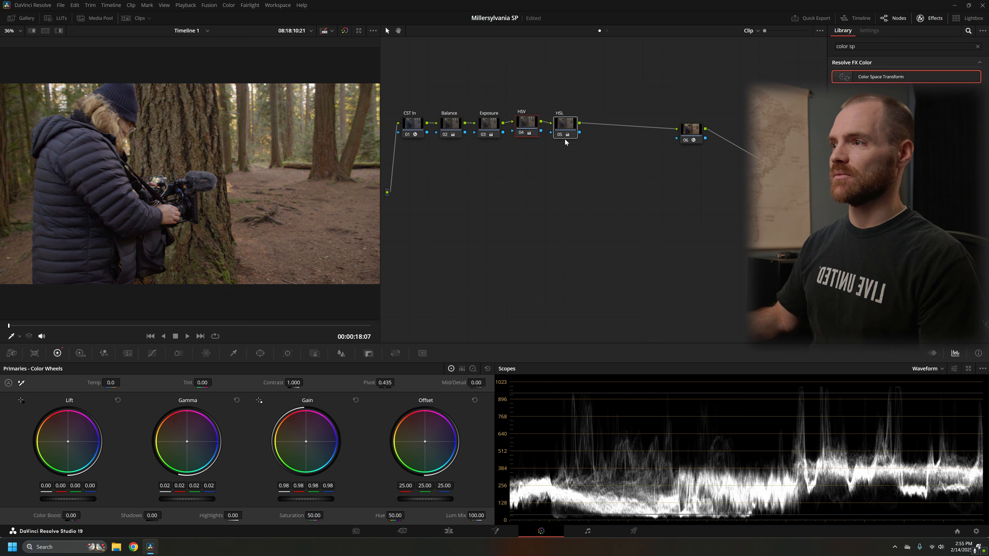
pyautogui.click(565, 129)
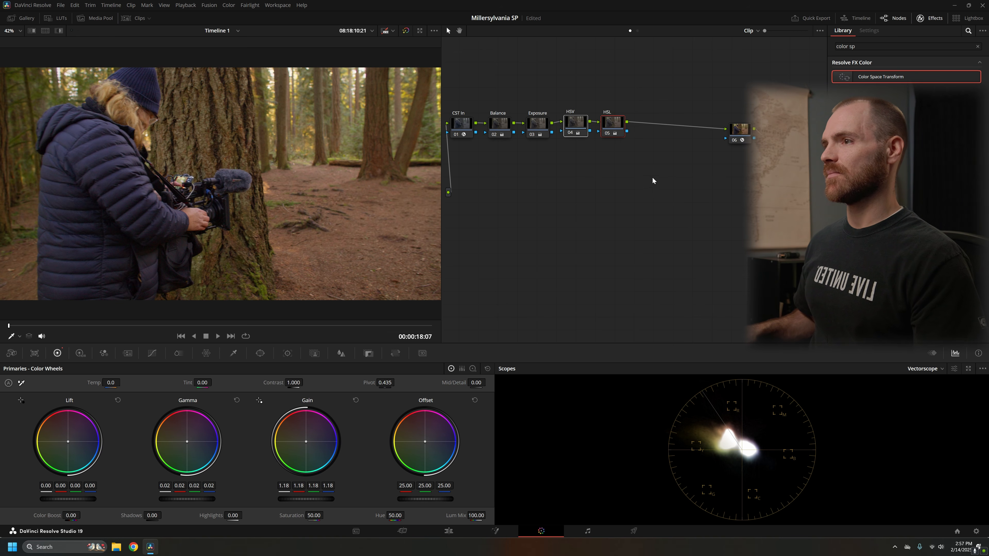
# - Toggle the Balance, Exposure, HSV and HSL nodes together to compare the shot with and without the grade
pyautogui.moveTo(482, 91); pyautogui.dragTo(614, 135)
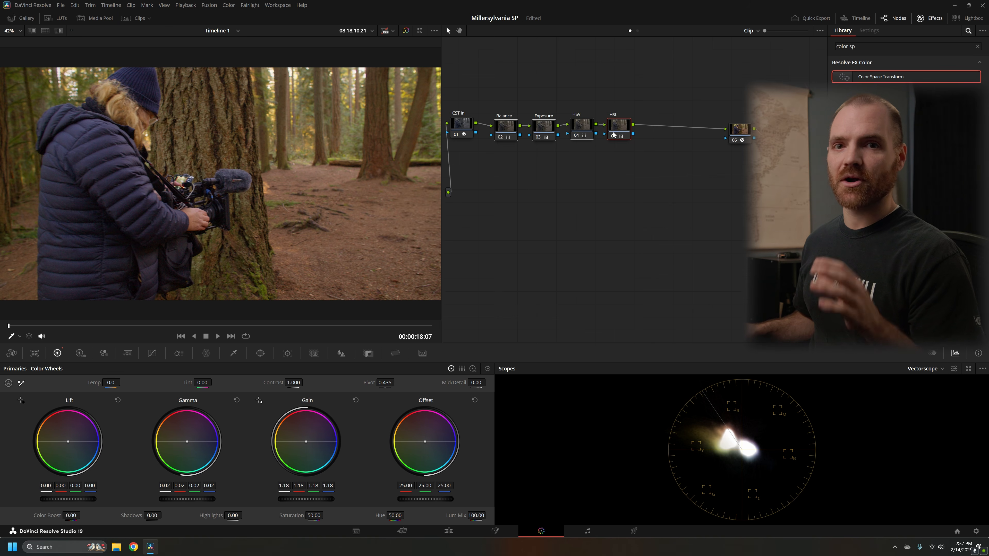
pyautogui.hotkey('ctrl', 'd')
pyautogui.hotkey('ctrl', 'd')
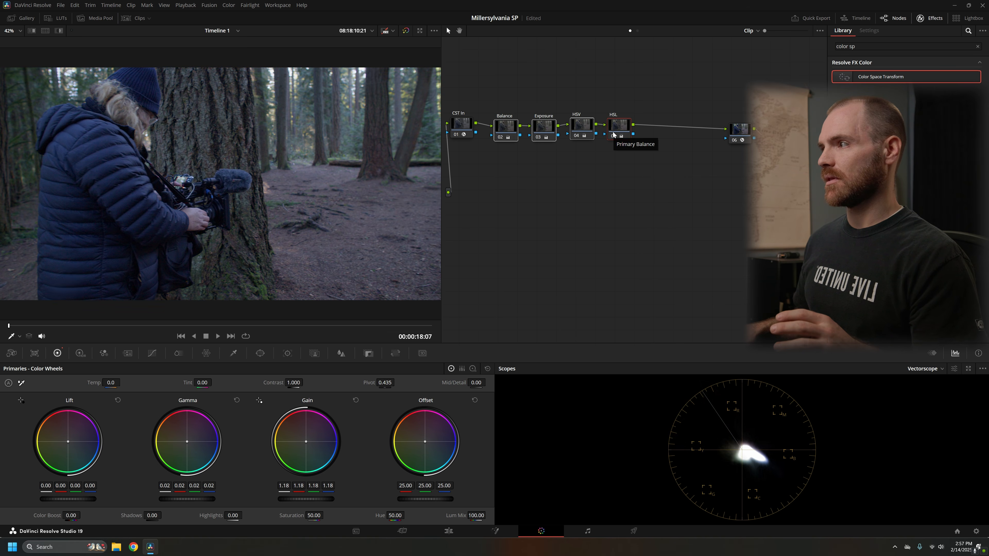
pyautogui.click(634, 210)
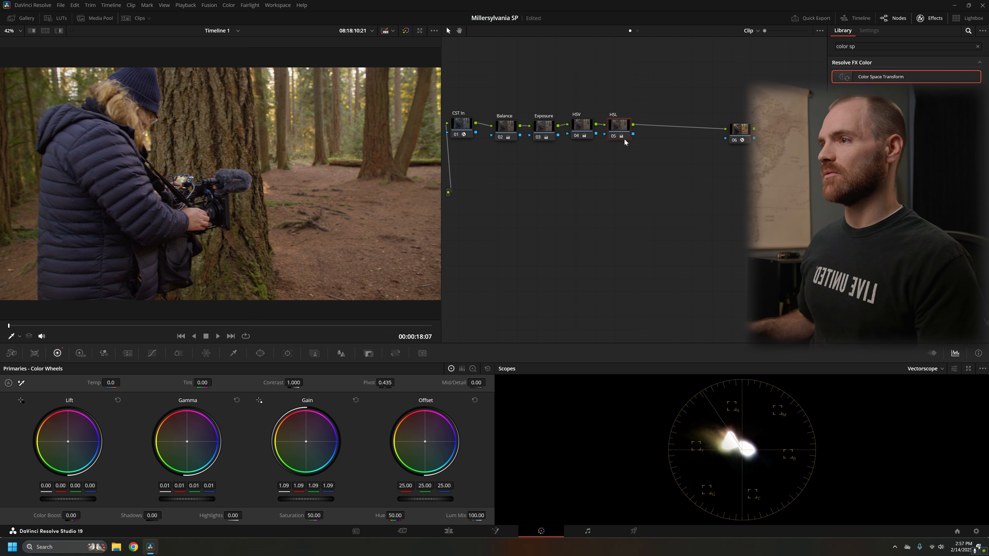
# - Line up the CST In node with the row and add a serial node after the HSL node
pyautogui.moveTo(467, 124); pyautogui.dragTo(471, 128)
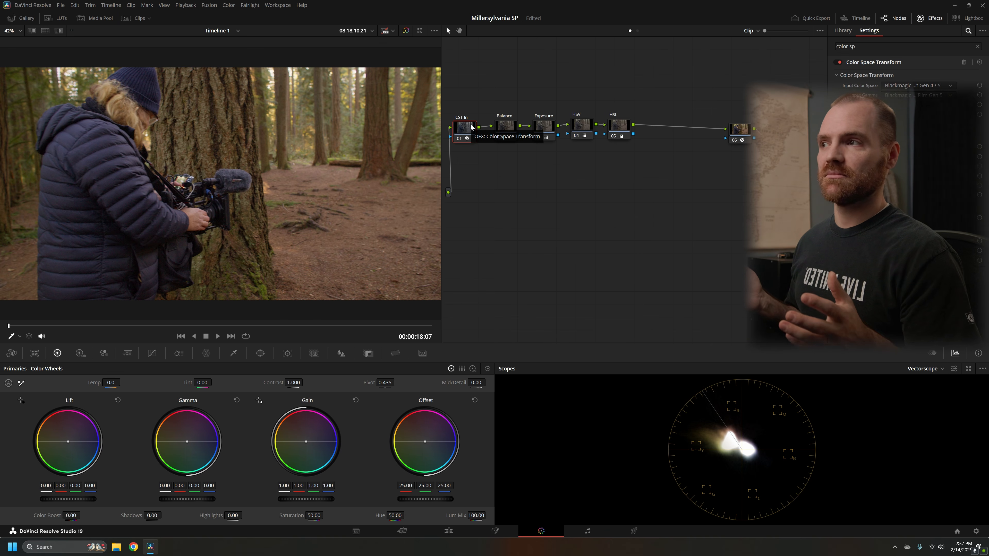
pyautogui.click(619, 130)
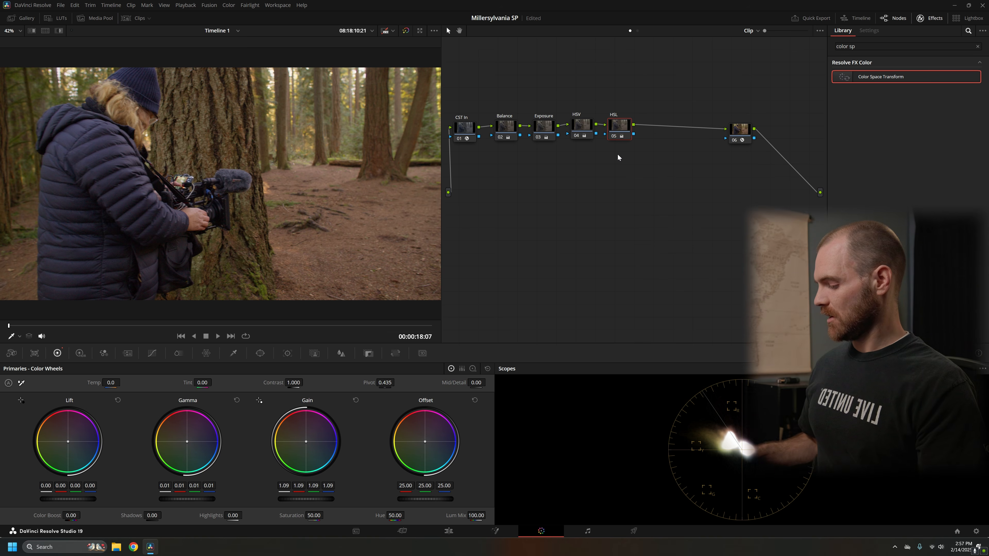
pyautogui.hotkey('alt', 's')
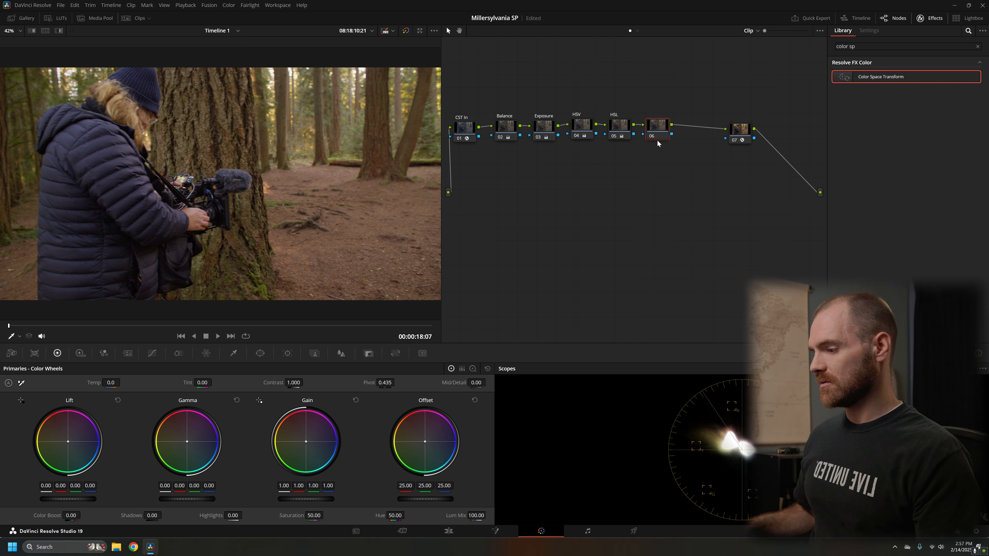
# - Add two parallel nodes alongside node 06 and center the stack of three on the HSL node's output
pyautogui.rightClick(656, 132)
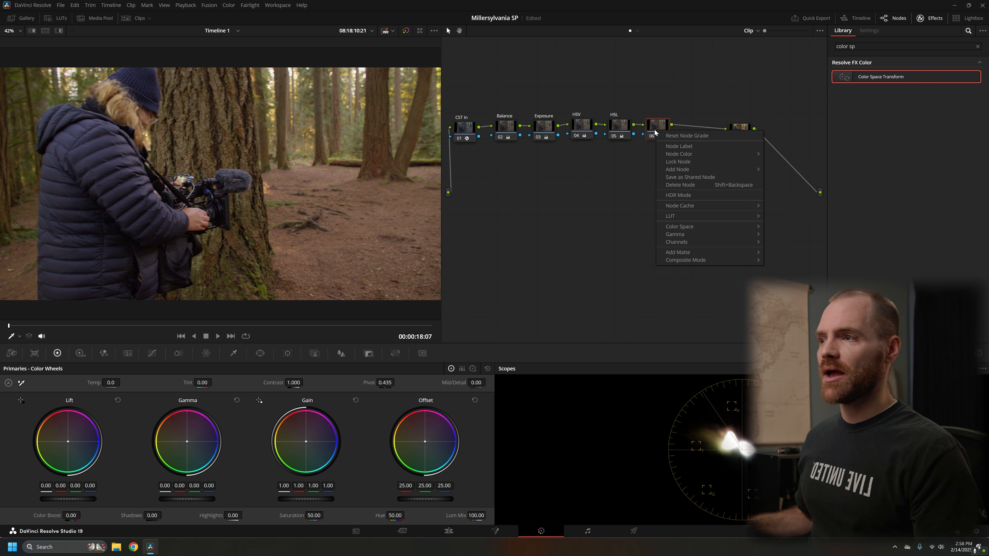
pyautogui.moveTo(685, 170)
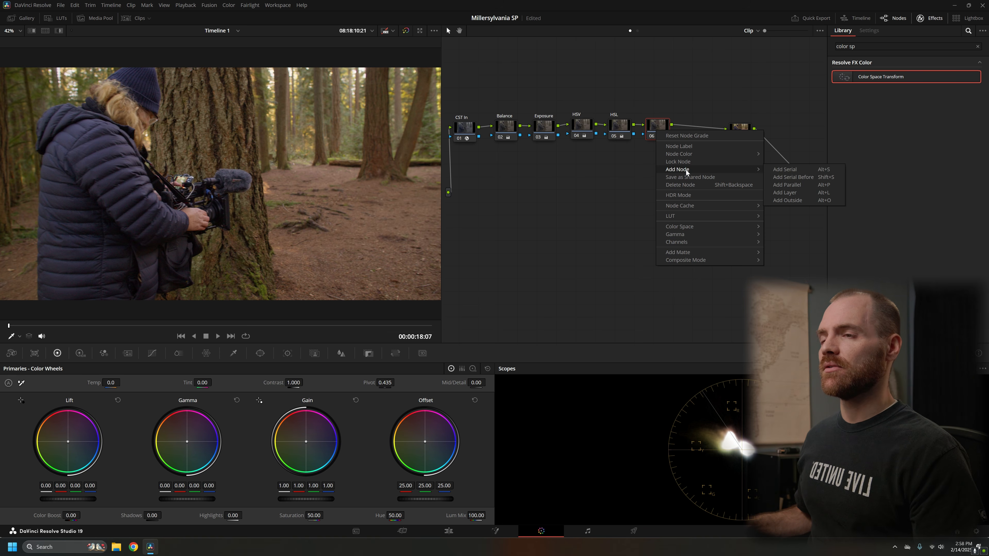
pyautogui.click(782, 185)
pyautogui.rightClick(662, 160)
pyautogui.moveTo(702, 196)
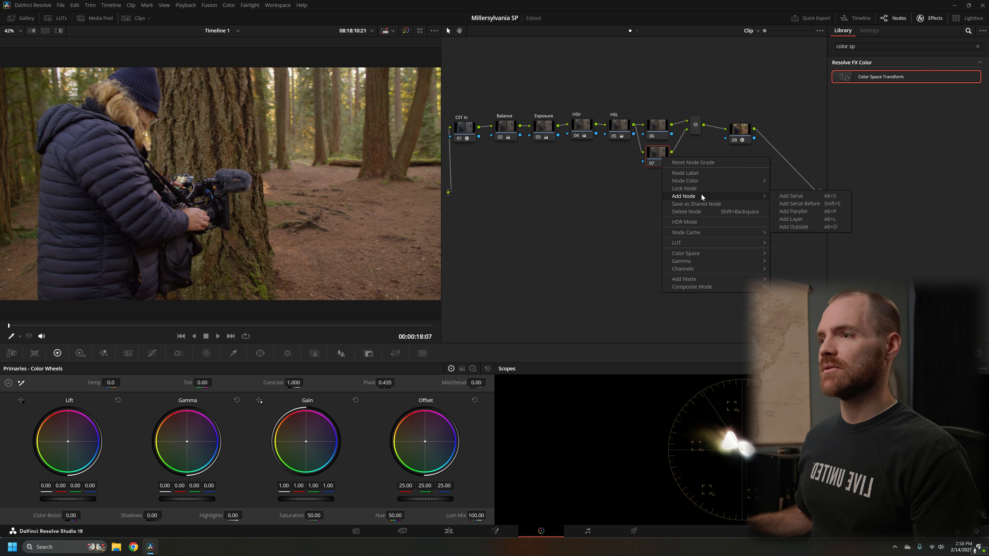
pyautogui.click(810, 211)
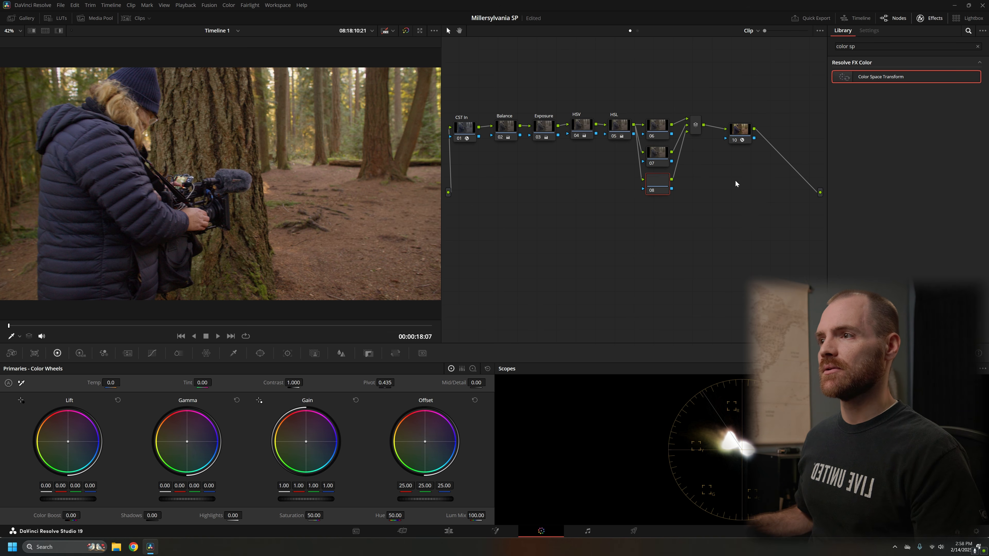
pyautogui.moveTo(639, 109); pyautogui.dragTo(681, 211)
pyautogui.moveTo(659, 157); pyautogui.dragTo(659, 137)
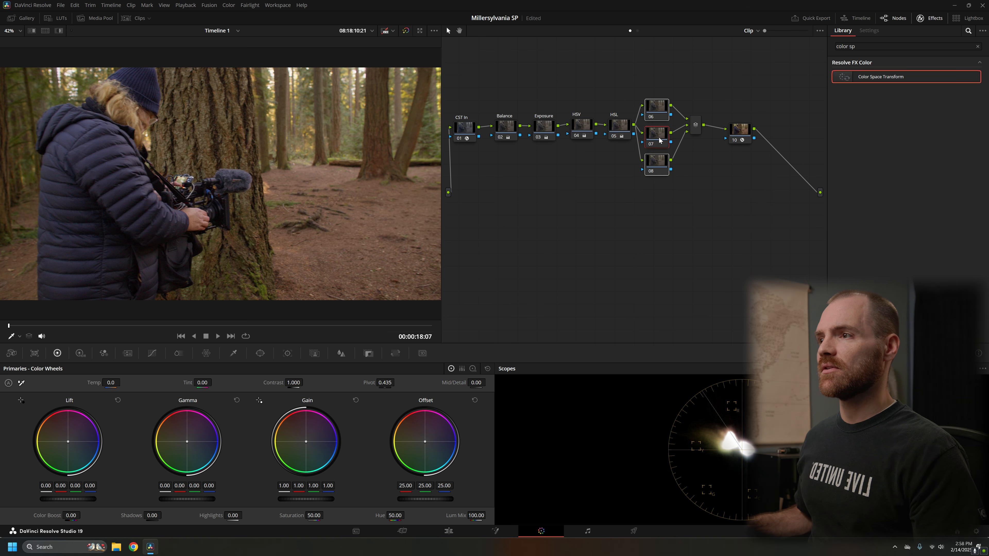
# - Label the three parallel nodes Hi, Mid and SHADOW from top to bottom
pyautogui.click(660, 116)
pyautogui.rightClick(663, 119)
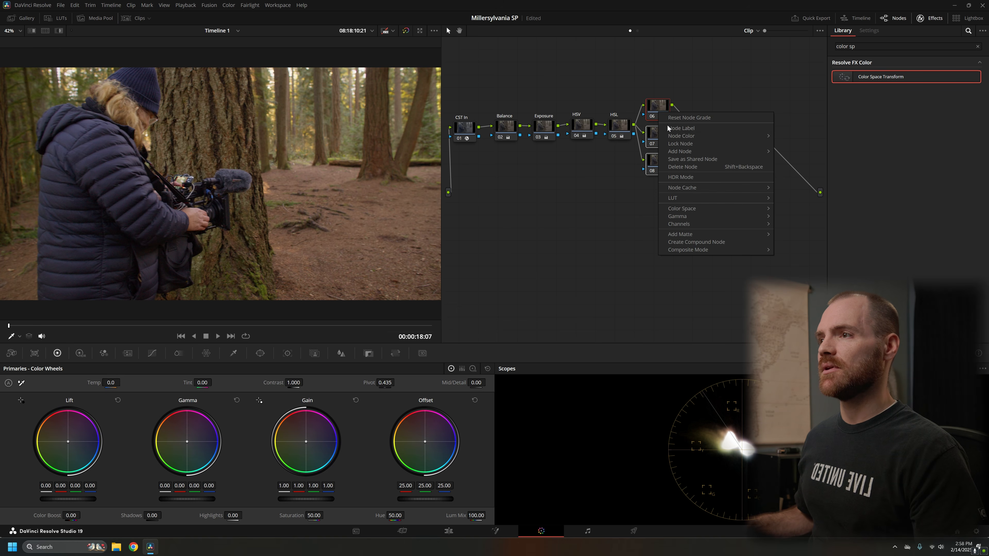
pyautogui.click(670, 128)
pyautogui.write('Hi')
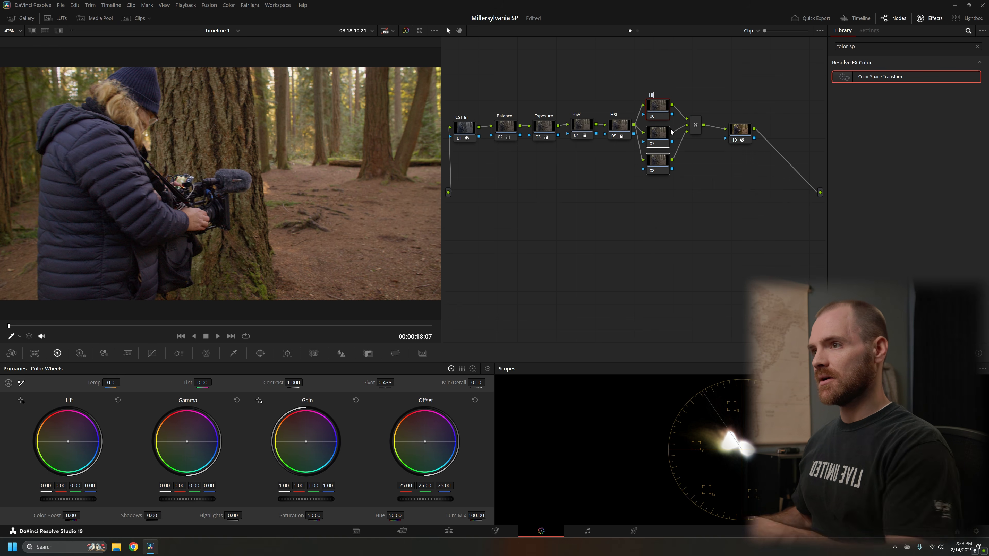
pyautogui.rightClick(657, 144)
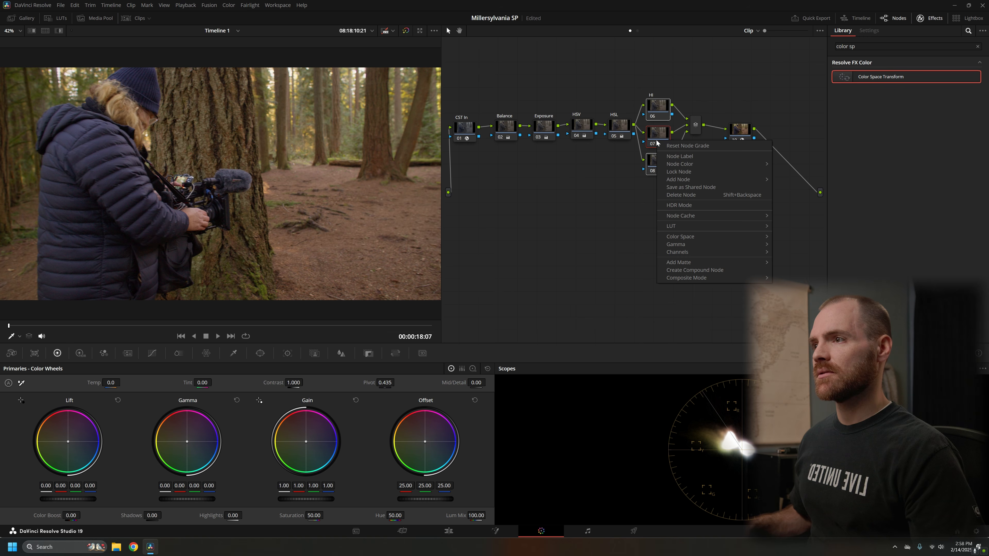
pyautogui.click(674, 160)
pyautogui.write('Mid')
pyautogui.rightClick(663, 165)
pyautogui.click(677, 181)
pyautogui.write('SH')
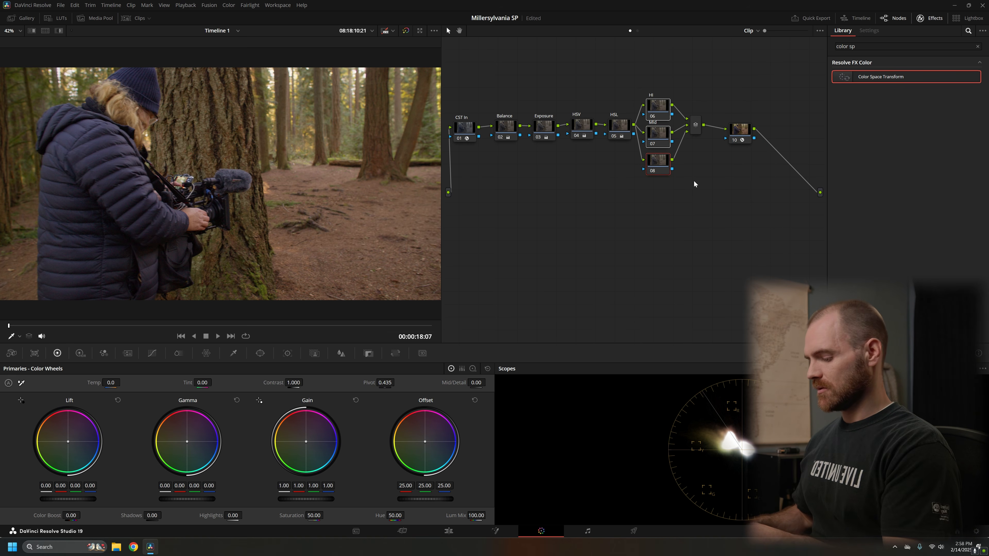
pyautogui.write('ADOW')
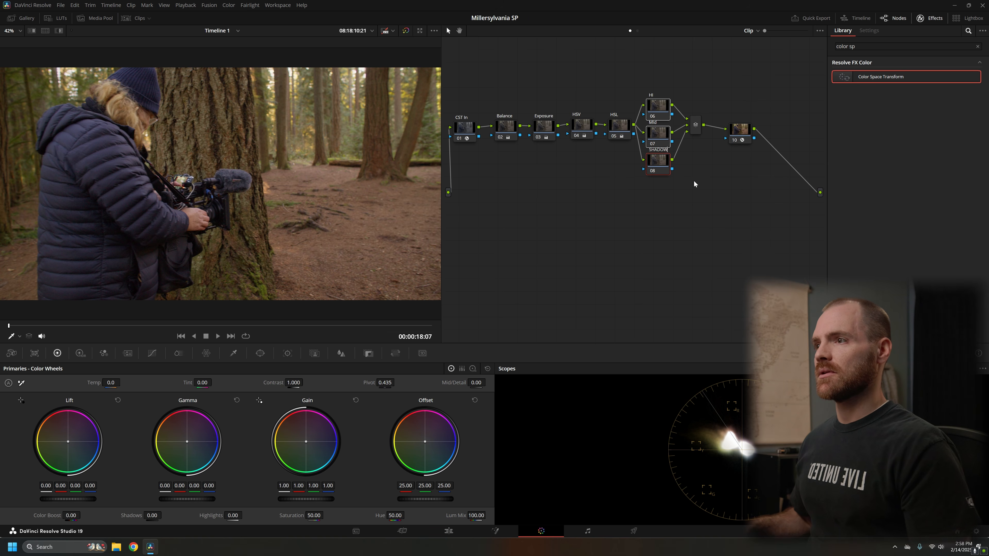
# - Spread the Hi, Mid and SHADOW nodes apart vertically so their labels are clear of each other
pyautogui.click(670, 189)
pyautogui.moveTo(658, 168); pyautogui.dragTo(659, 174)
pyautogui.moveTo(662, 109); pyautogui.dragTo(661, 101)
pyautogui.moveTo(658, 139); pyautogui.dragTo(658, 135)
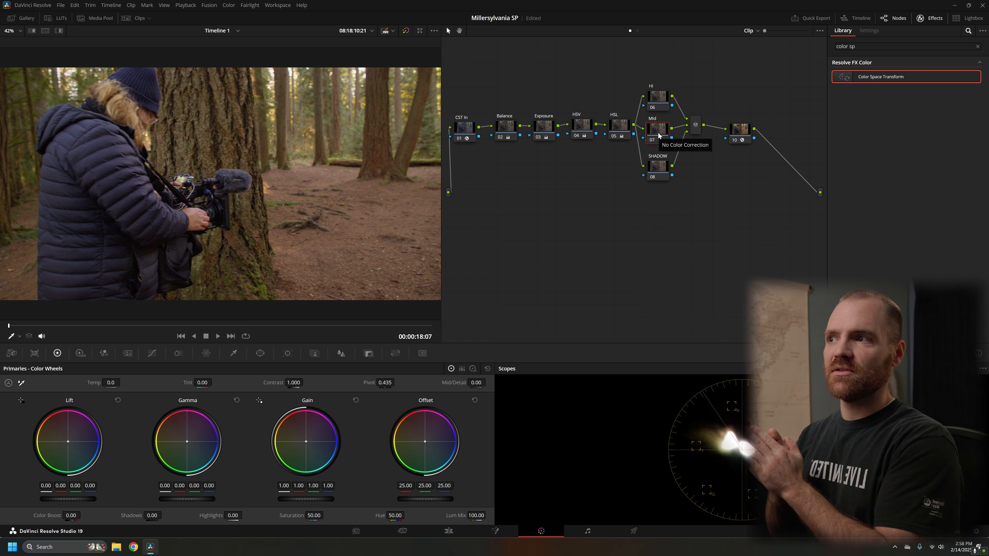
# - Move the output Color Space Transform node farther from the parallel mixer and add a serial node after the mixer
pyautogui.moveTo(701, 124); pyautogui.dragTo(757, 135)
pyautogui.click(698, 128)
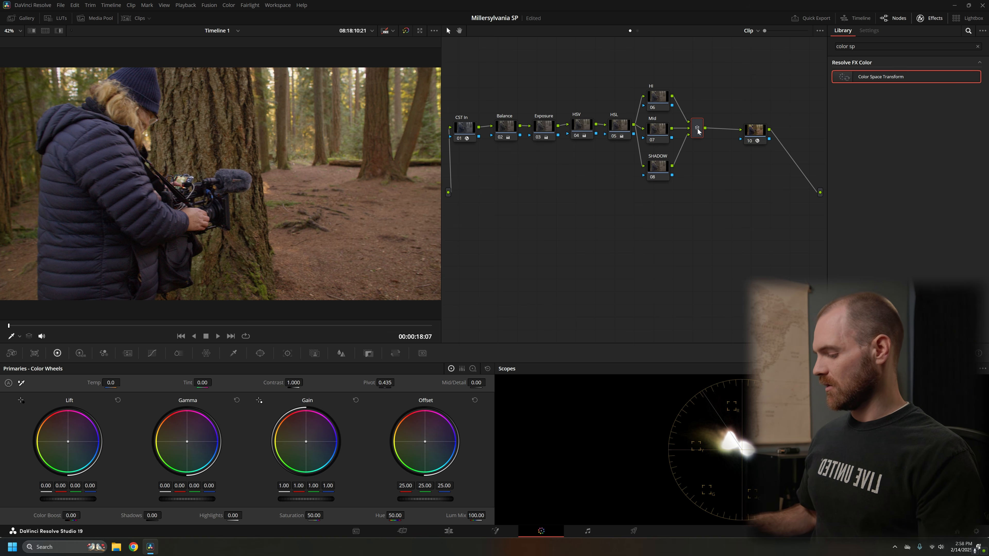
pyautogui.hotkey('alt', 's')
# - Label the output Color Space Transform node CST out, park it below the node tree, and select node 10
pyautogui.moveTo(756, 132); pyautogui.dragTo(625, 285)
pyautogui.rightClick(625, 285)
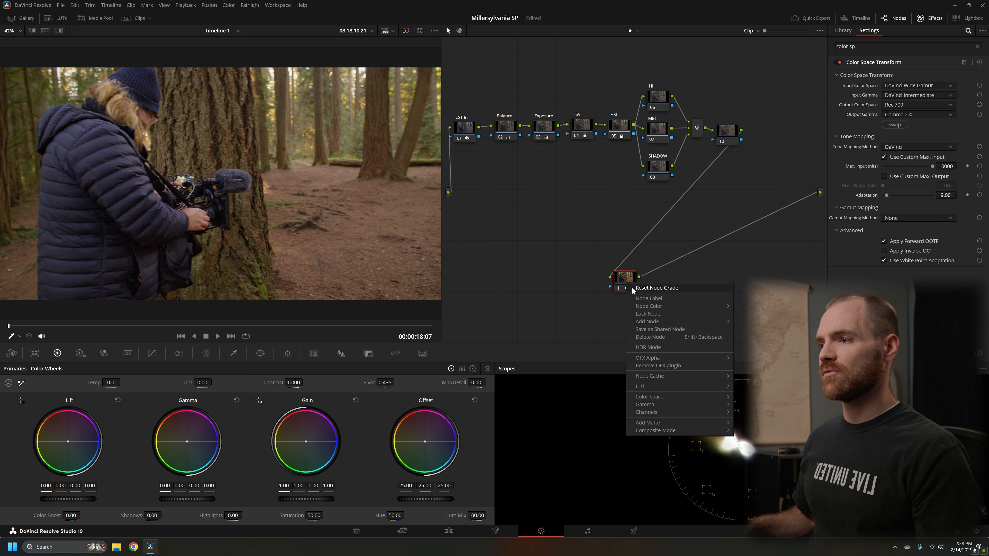
pyautogui.click(642, 298)
pyautogui.write('CST')
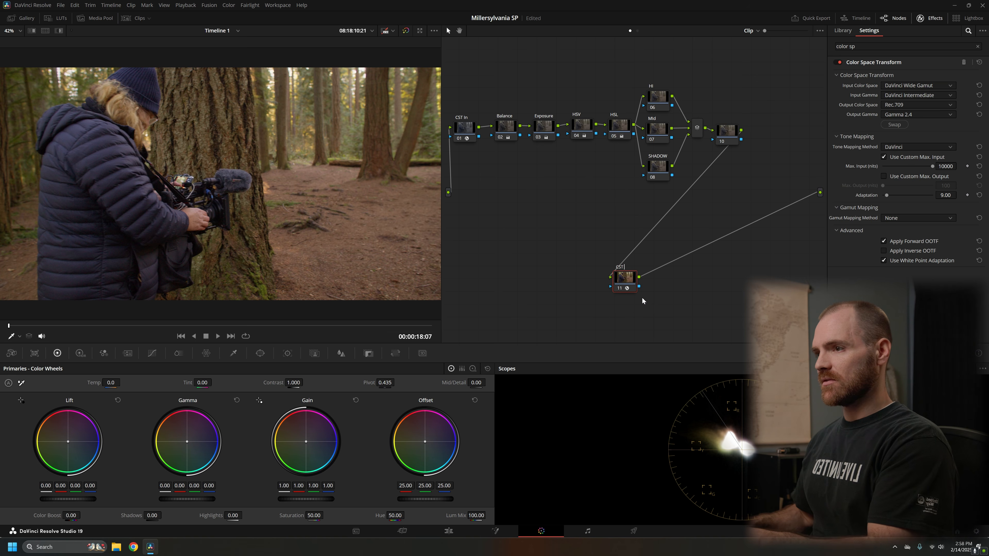
pyautogui.write(' out')
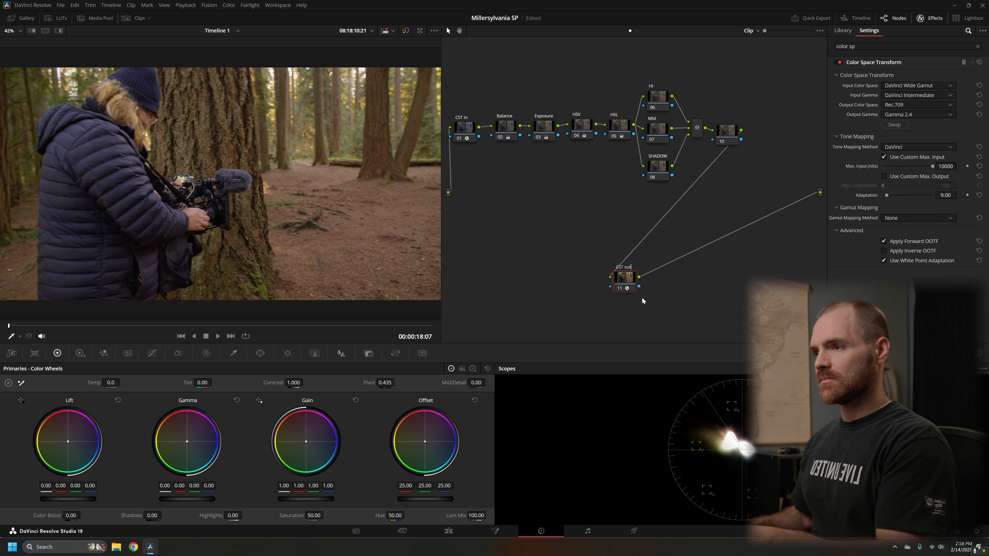
pyautogui.moveTo(628, 284); pyautogui.dragTo(772, 294)
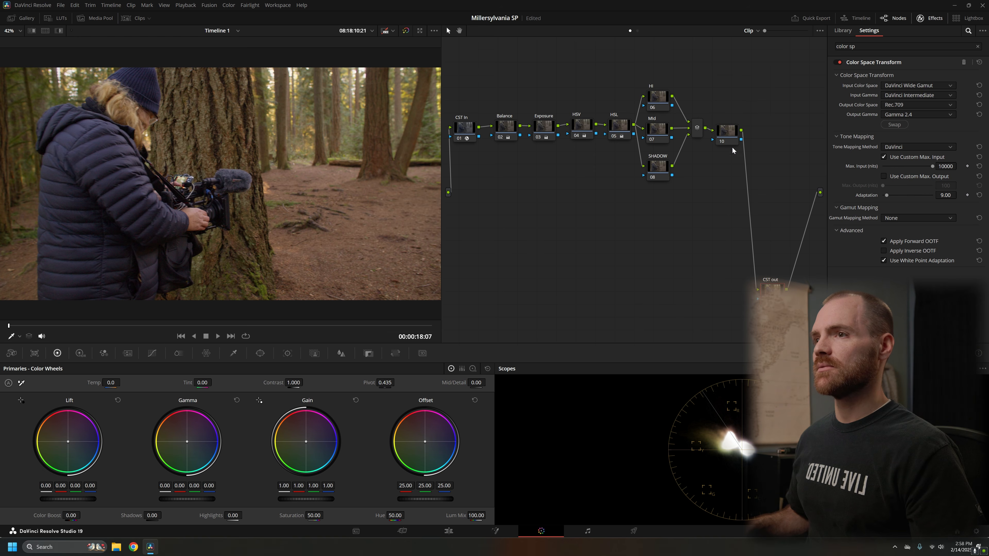
pyautogui.click(730, 137)
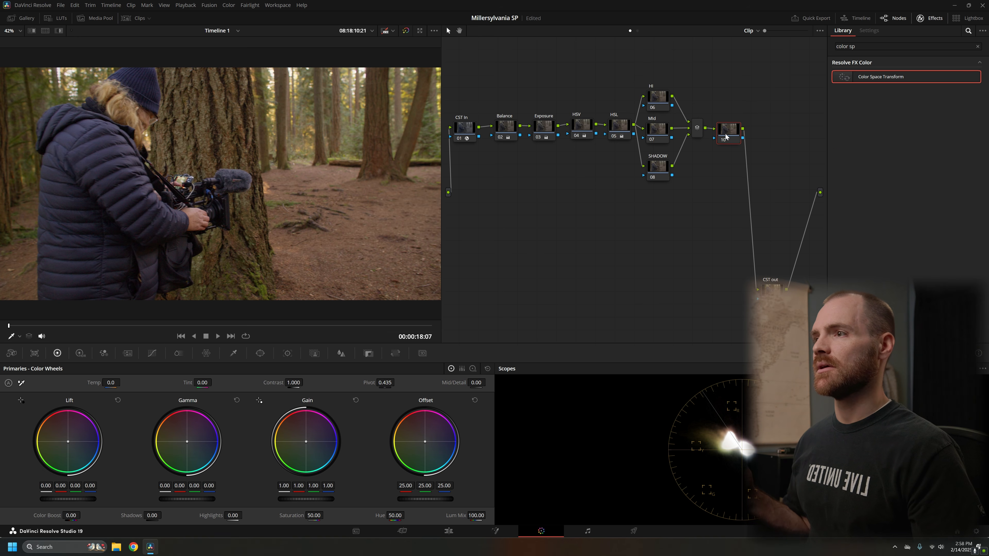
# - Shift the Hi, Mid and SHADOW nodes and their mixer slightly farther from the HSL node
pyautogui.moveTo(634, 68); pyautogui.dragTo(693, 185)
pyautogui.moveTo(658, 132); pyautogui.dragTo(661, 130)
pyautogui.moveTo(501, 101); pyautogui.dragTo(625, 156)
pyautogui.click(620, 131)
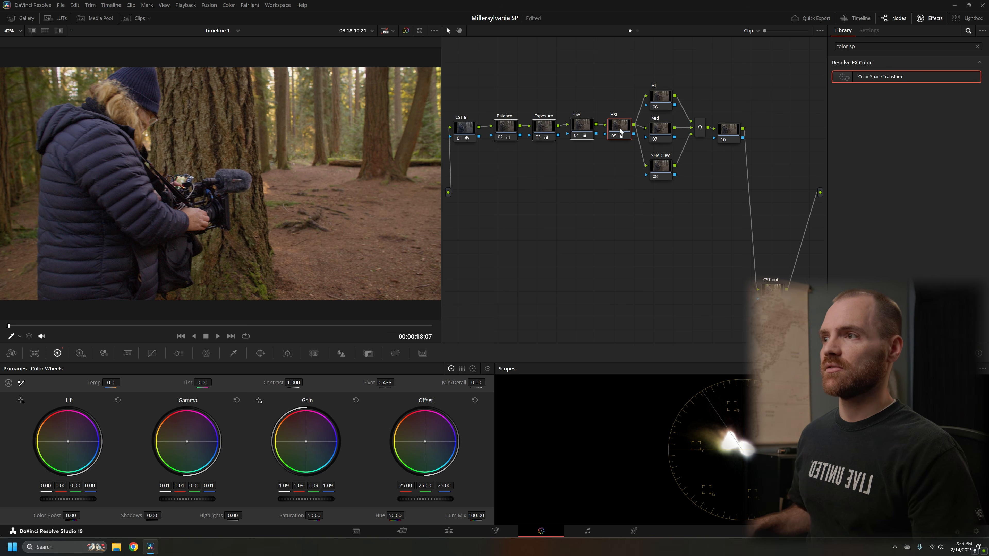
pyautogui.click(631, 201)
# - Try tinting the SHADOW node toward blue with the Lift wheel and reset Lift
pyautogui.click(664, 168)
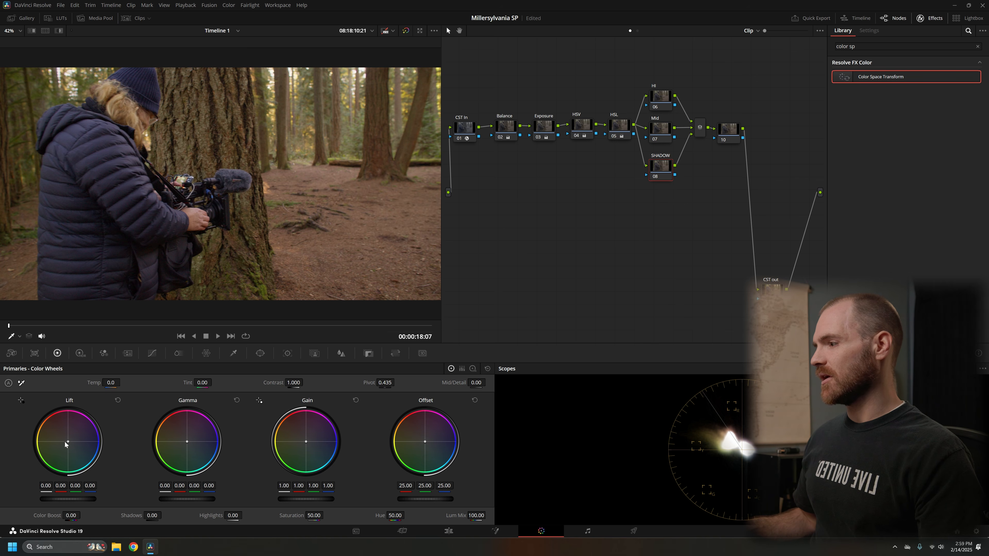
pyautogui.moveTo(67, 442); pyautogui.dragTo(69, 442)
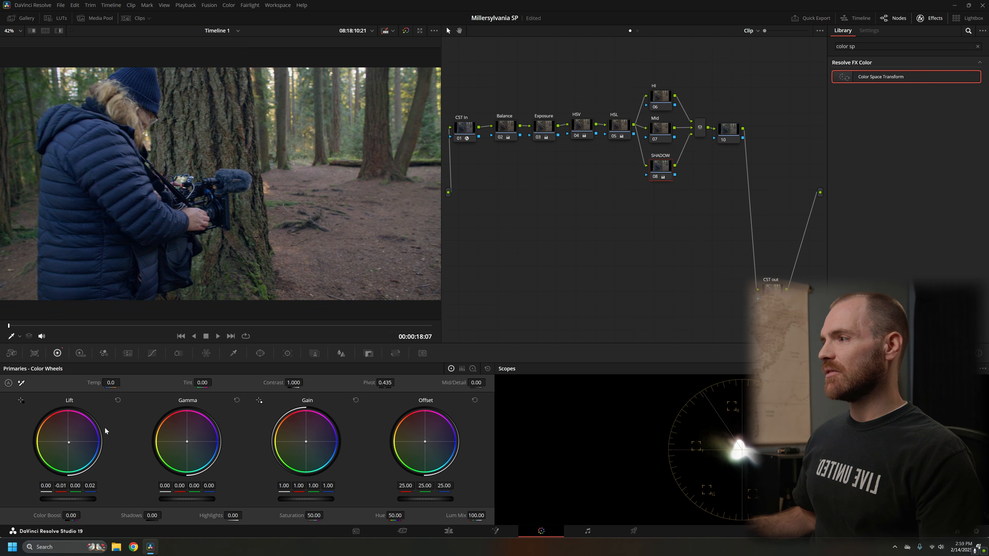
pyautogui.click(118, 400)
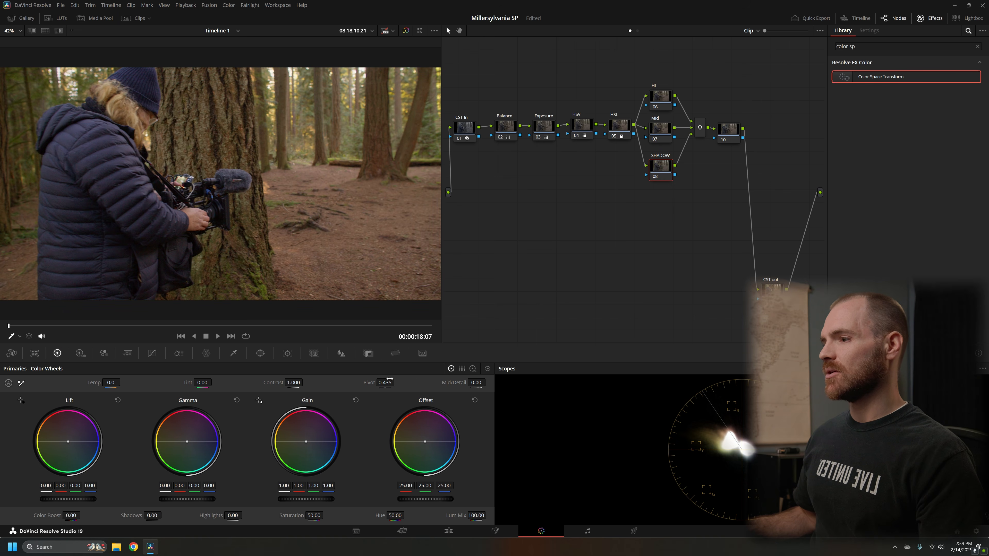
# - Tint the SHADOW node's log Shadow wheel to -0.06, -0.01, 0.03 and warm the Hi node's Gain to 1.03, 0.99, 0.97
pyautogui.click(473, 369)
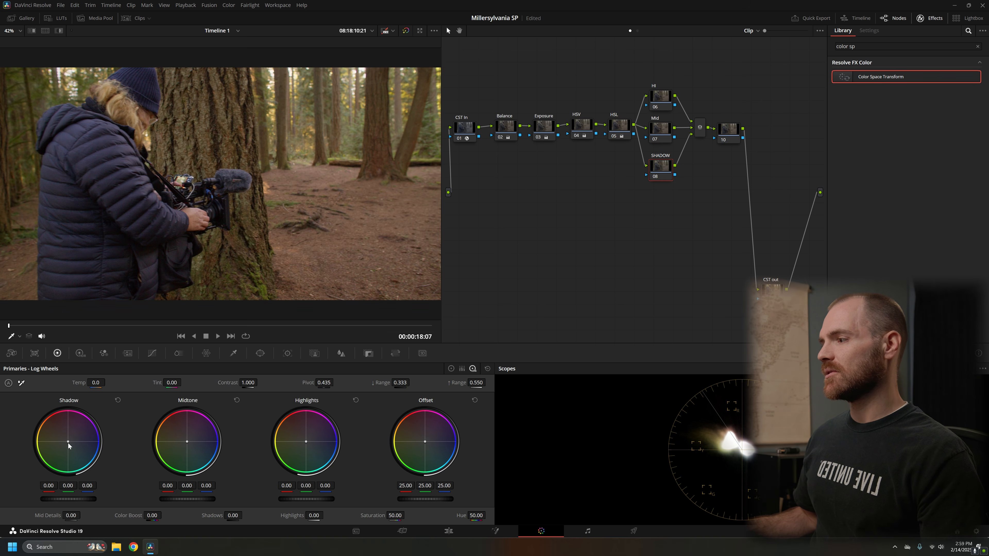
pyautogui.moveTo(69, 441); pyautogui.dragTo(69, 444)
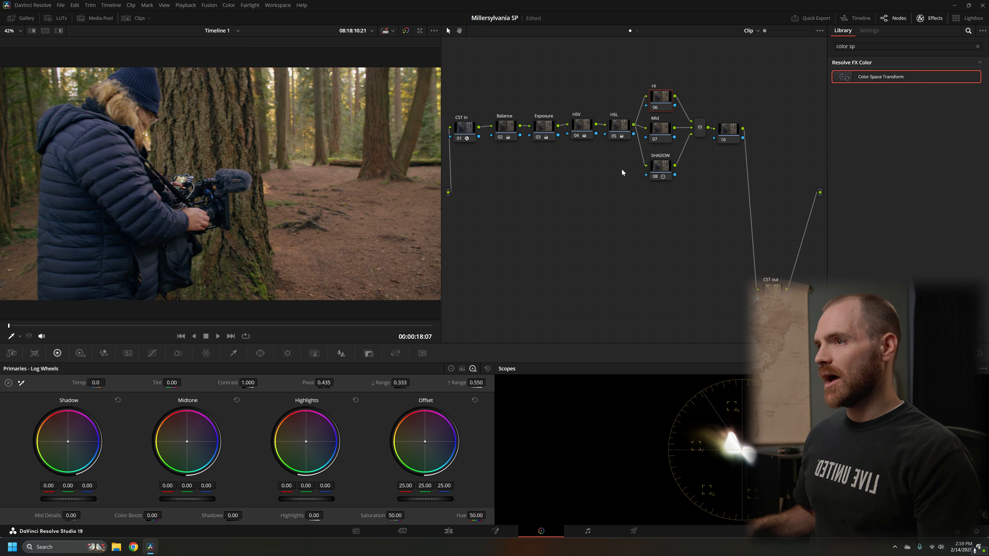
pyautogui.click(450, 369)
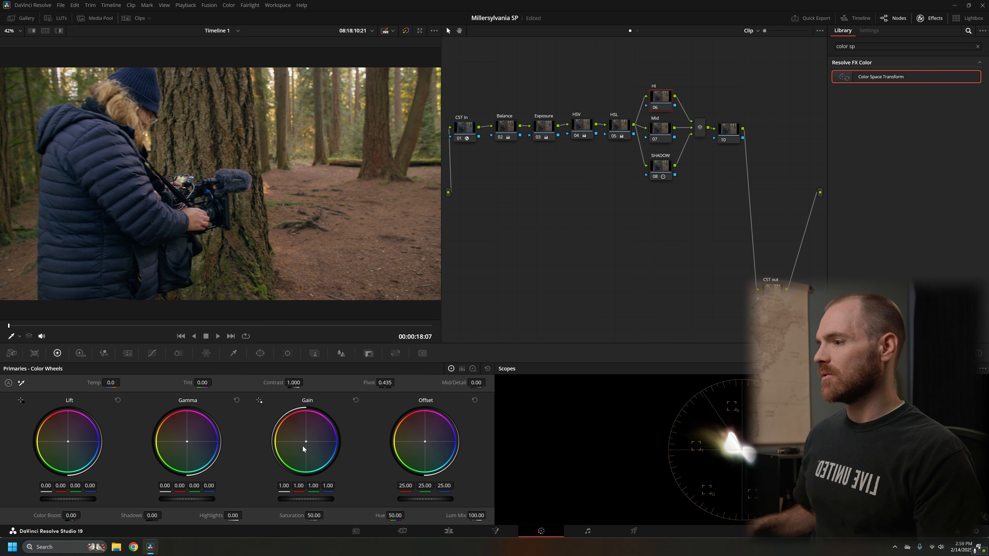
pyautogui.moveTo(305, 441); pyautogui.dragTo(305, 441)
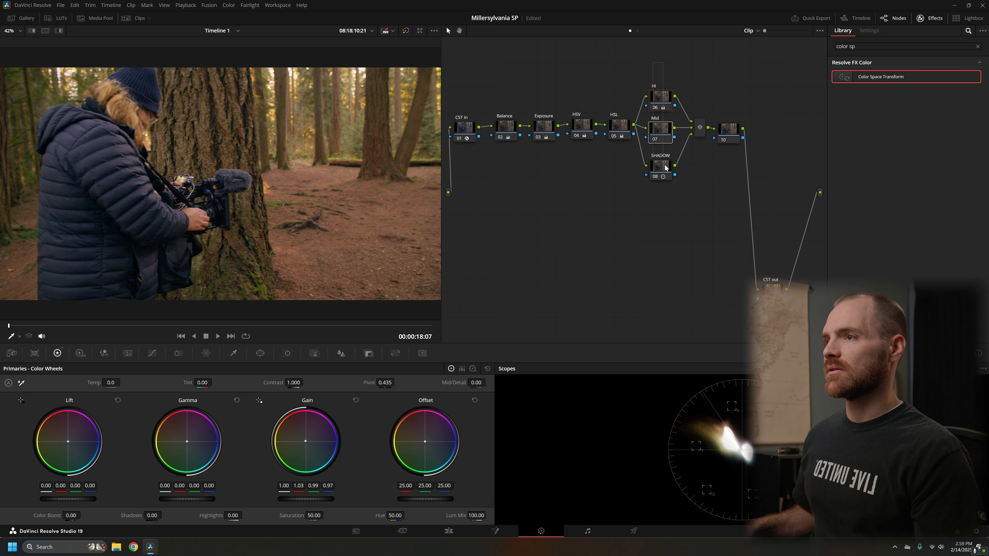
# - Review the SHADOW node's log wheel settings alongside the other parallel nodes
pyautogui.moveTo(665, 168); pyautogui.dragTo(679, 191)
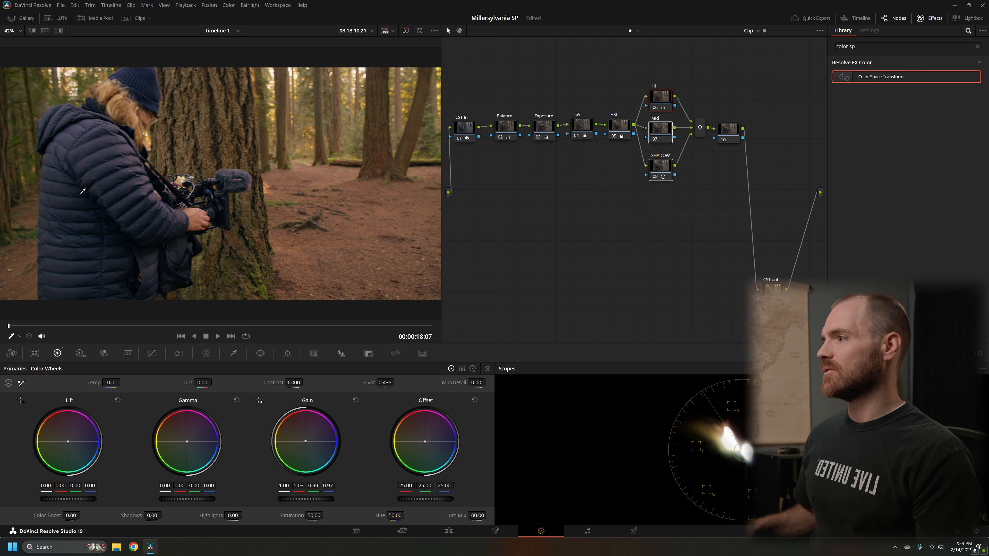
pyautogui.click(657, 177)
pyautogui.click(473, 369)
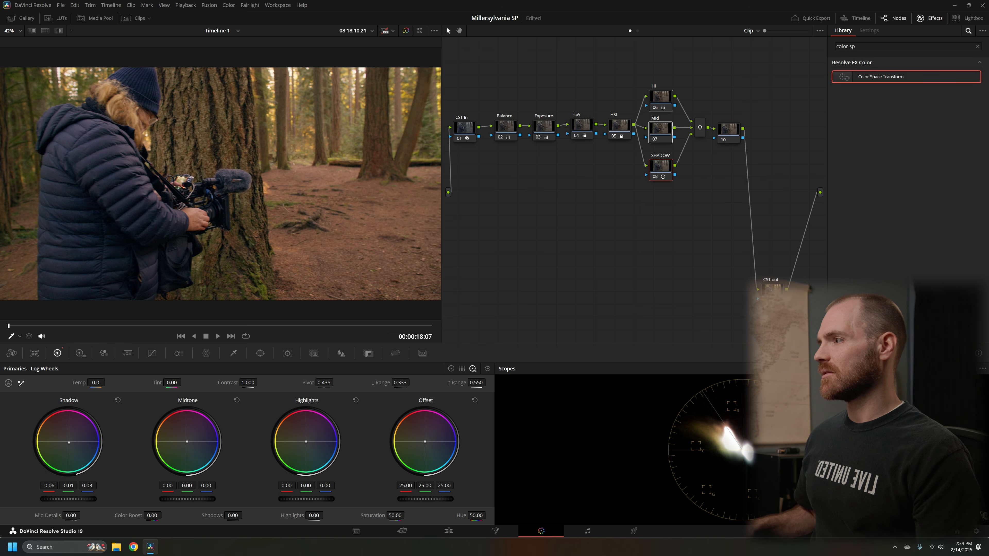
pyautogui.click(661, 210)
pyautogui.click(658, 175)
pyautogui.click(658, 175)
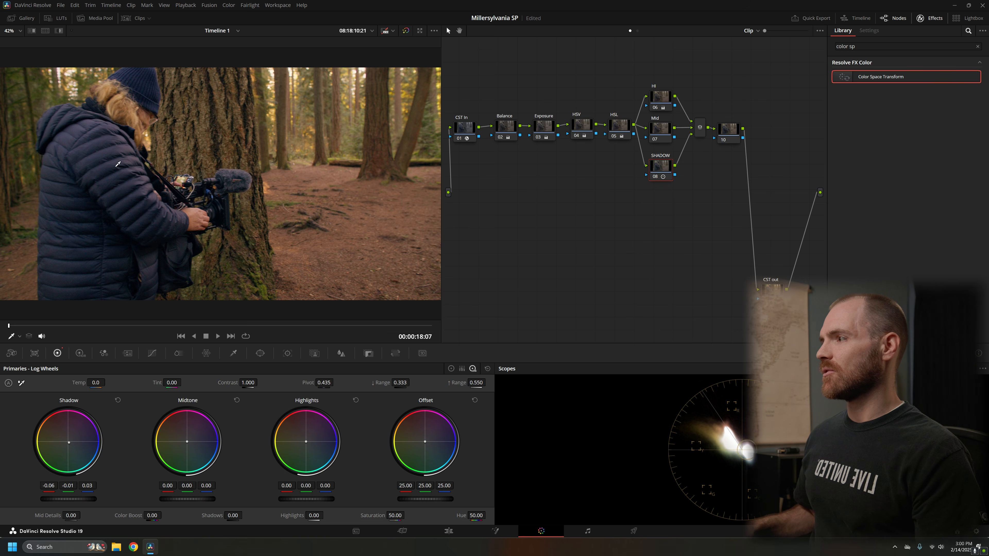
# - Toggle the Hi, Mid and SHADOW nodes together off and on to compare the image with and without them
pyautogui.click(541, 128)
pyautogui.moveTo(643, 68); pyautogui.dragTo(679, 200)
pyautogui.click(662, 172)
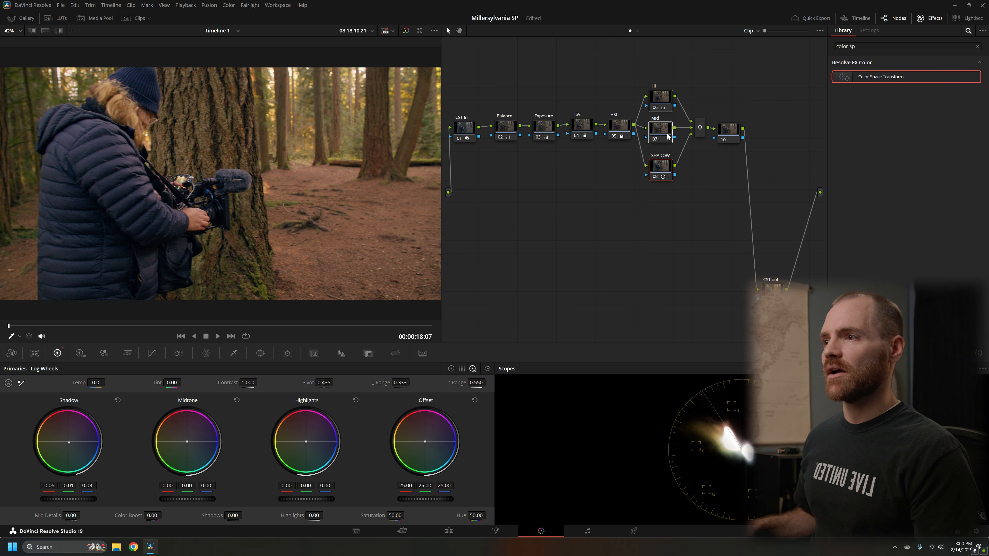
pyautogui.hotkey('ctrl', 'd')
pyautogui.hotkey('ctrl', 'd')
pyautogui.click(680, 205)
pyautogui.moveTo(636, 70); pyautogui.dragTo(699, 191)
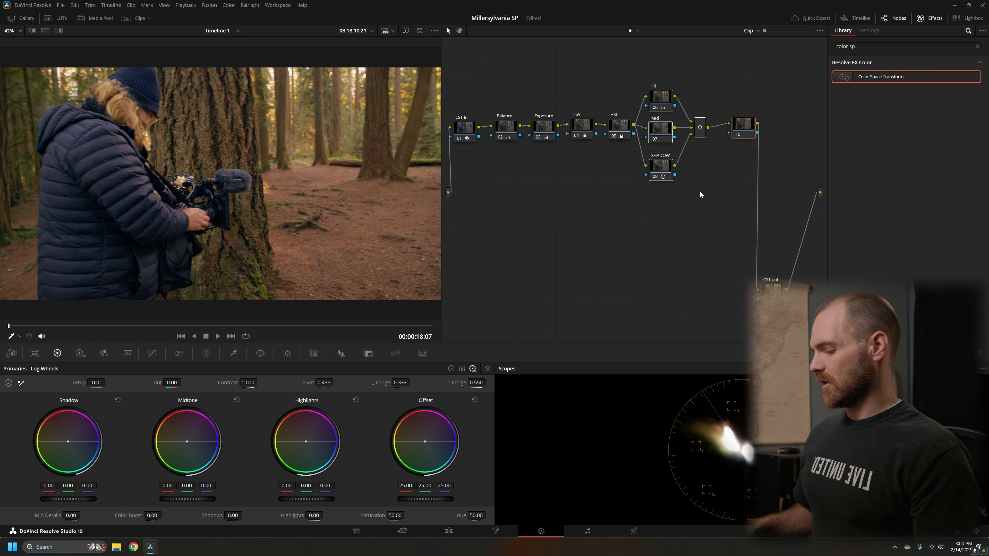
pyautogui.hotkey('ctrl', 'd')
pyautogui.hotkey('ctrl', 'd')
pyautogui.hotkey('ctrl', 'd')
pyautogui.hotkey('ctrl', 'd')
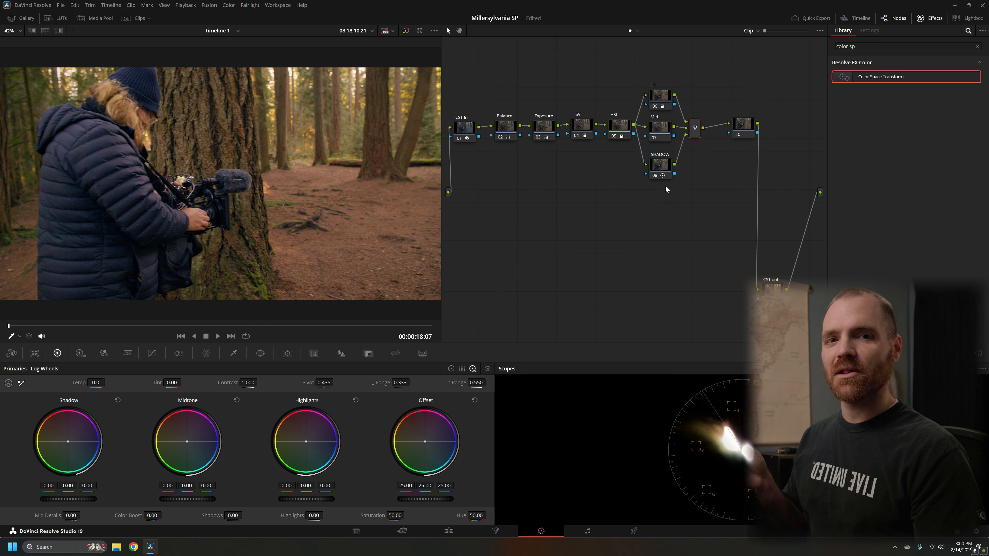
# - Toggle only the SHADOW node off and on to compare its effect on the image
pyautogui.click(665, 173)
pyautogui.hotkey('ctrl', 'd')
pyautogui.hotkey('ctrl', 'd')
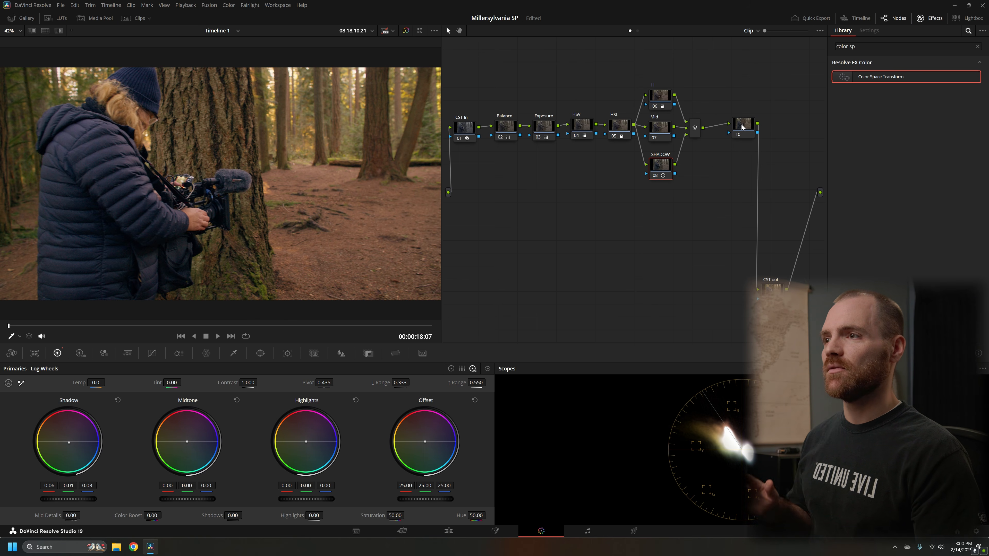
# - Add three parallel nodes to node 10, making a stack of four, and space the stack and its mixer apart
pyautogui.moveTo(743, 127)
pyautogui.mouseDown()
pyautogui.moveTo(730, 124)
pyautogui.moveTo(739, 109)
pyautogui.mouseUp()
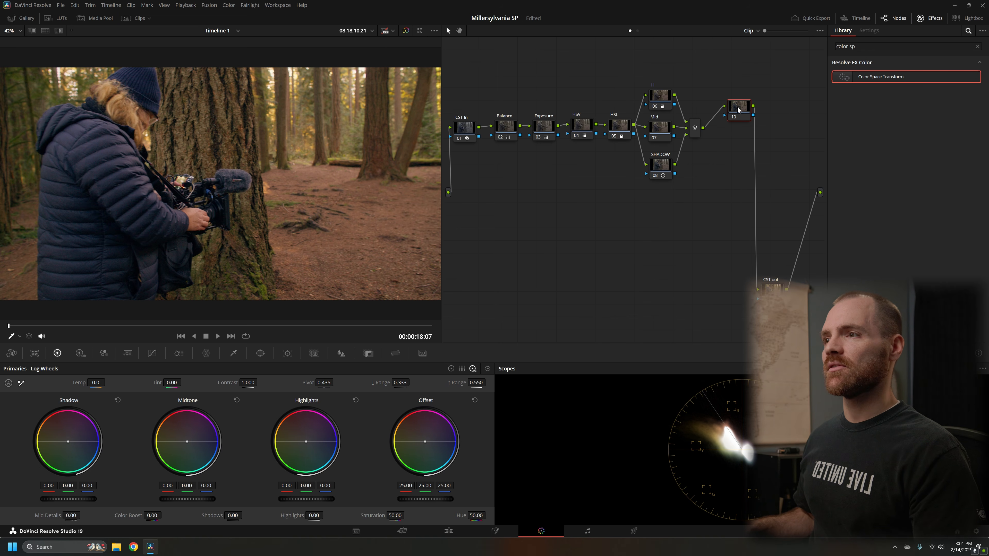
pyautogui.rightClick(739, 109)
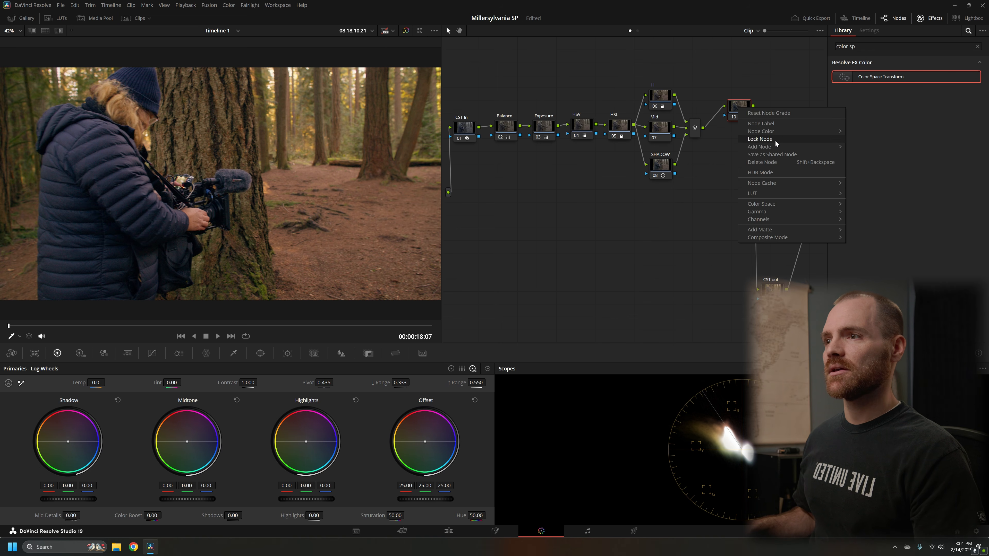
pyautogui.moveTo(780, 148)
pyautogui.click(874, 161)
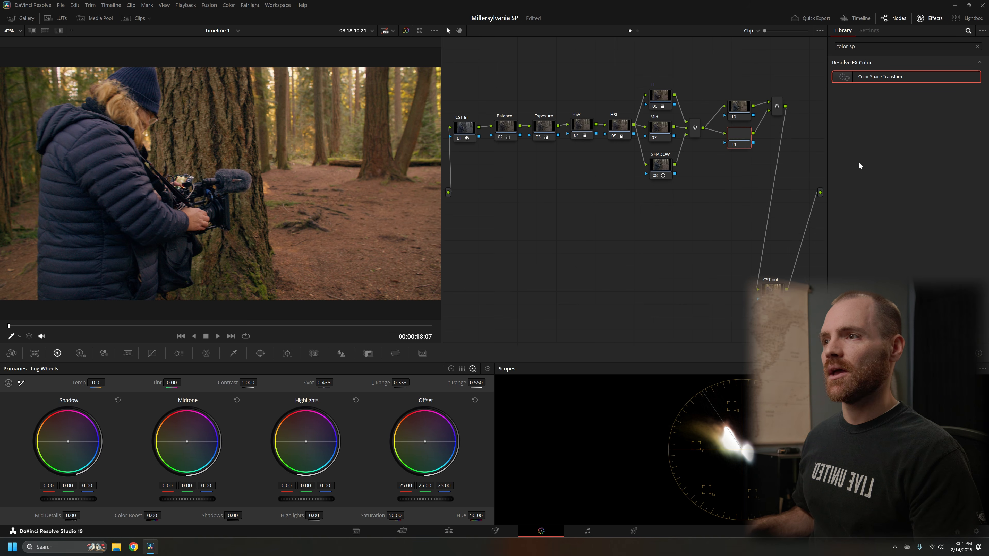
pyautogui.rightClick(744, 143)
pyautogui.moveTo(769, 182)
pyautogui.click(881, 195)
pyautogui.rightClick(737, 179)
pyautogui.moveTo(774, 209)
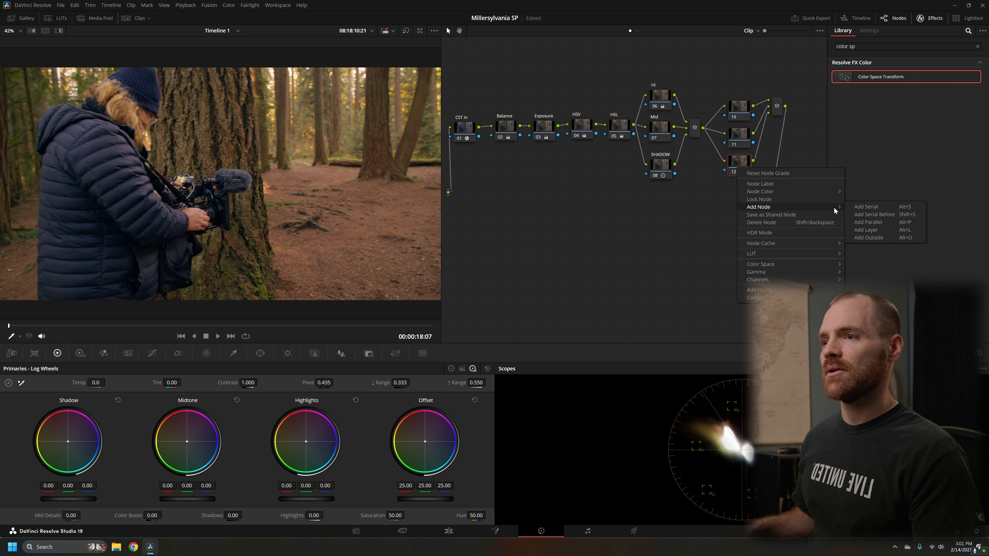
pyautogui.click(866, 223)
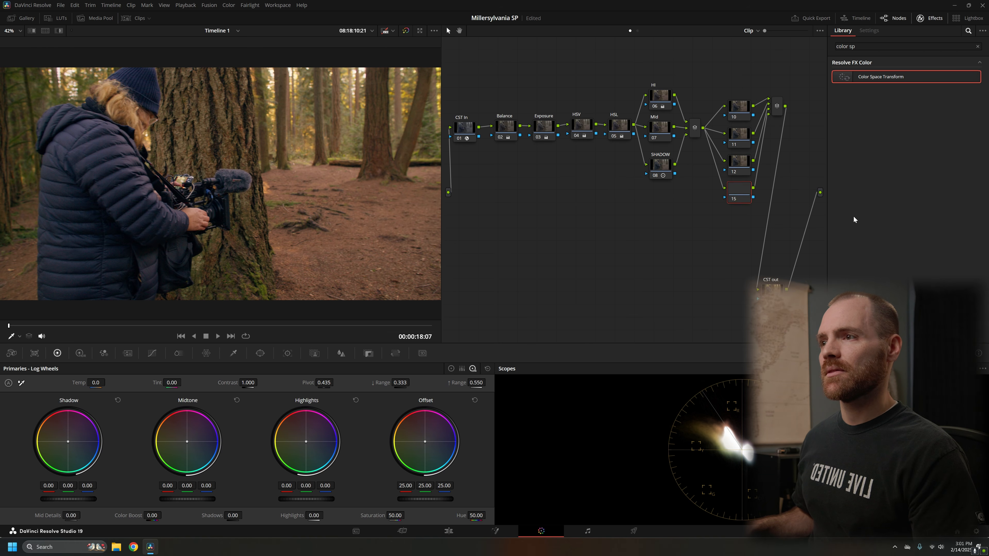
pyautogui.click(732, 133)
pyautogui.moveTo(731, 132); pyautogui.dragTo(786, 133)
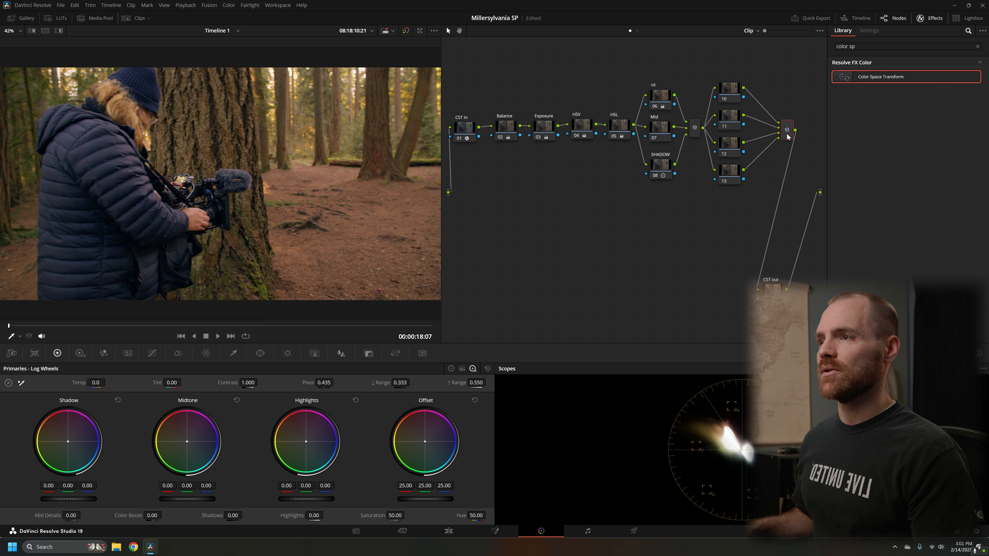
# - Add a circular power window to node 10 and shape it into a tall oval around the person's head and torso
pyautogui.click(260, 353)
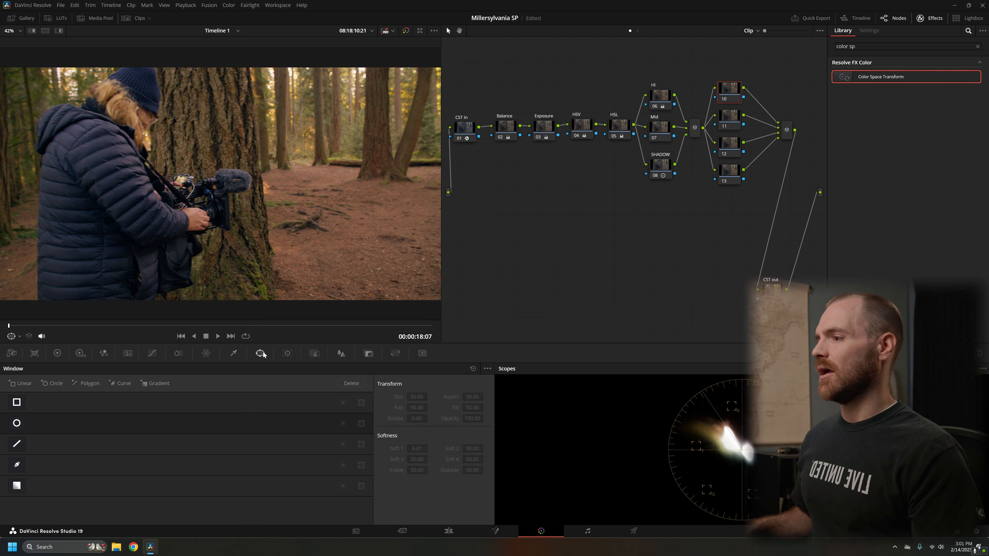
pyautogui.click(17, 425)
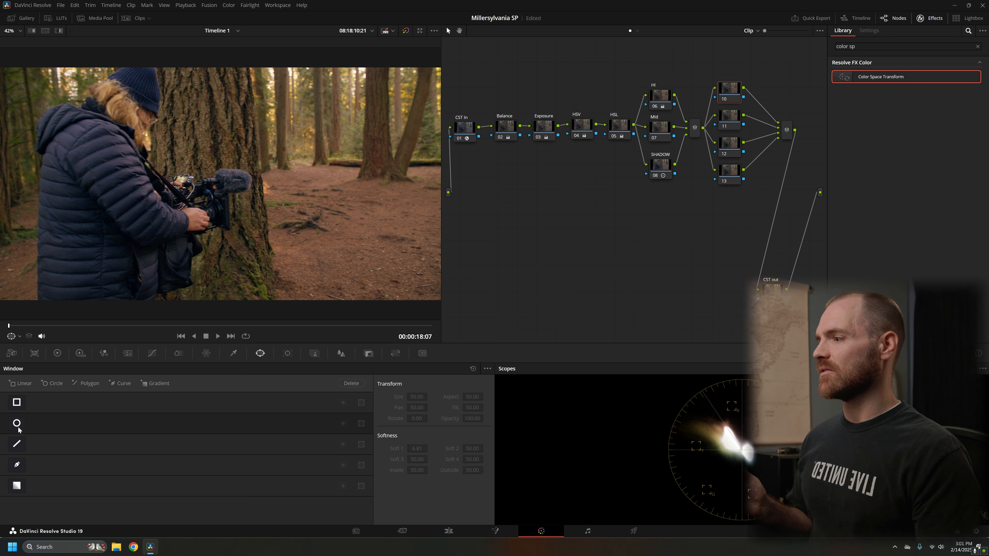
pyautogui.moveTo(218, 223); pyautogui.dragTo(130, 180)
pyautogui.moveTo(133, 215); pyautogui.dragTo(128, 261)
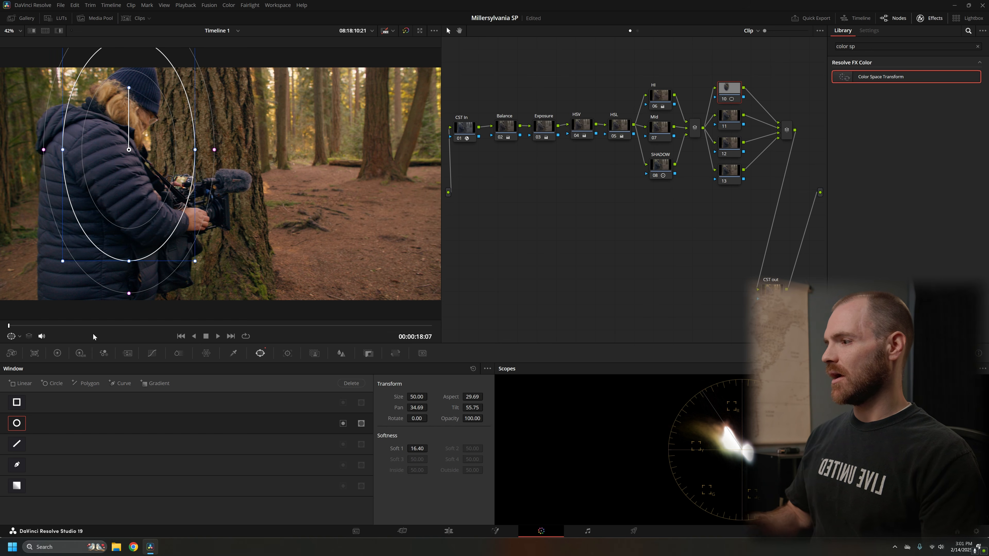
# - Raise node 10's Gamma master to 0.02 in the primary color wheels
pyautogui.click(58, 352)
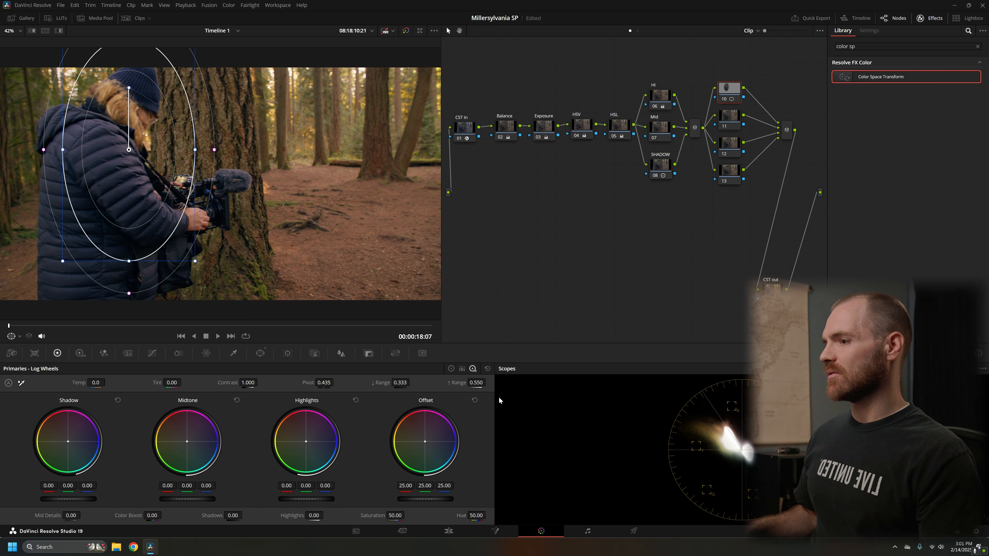
pyautogui.click(451, 369)
pyautogui.moveTo(187, 499); pyautogui.dragTo(191, 499)
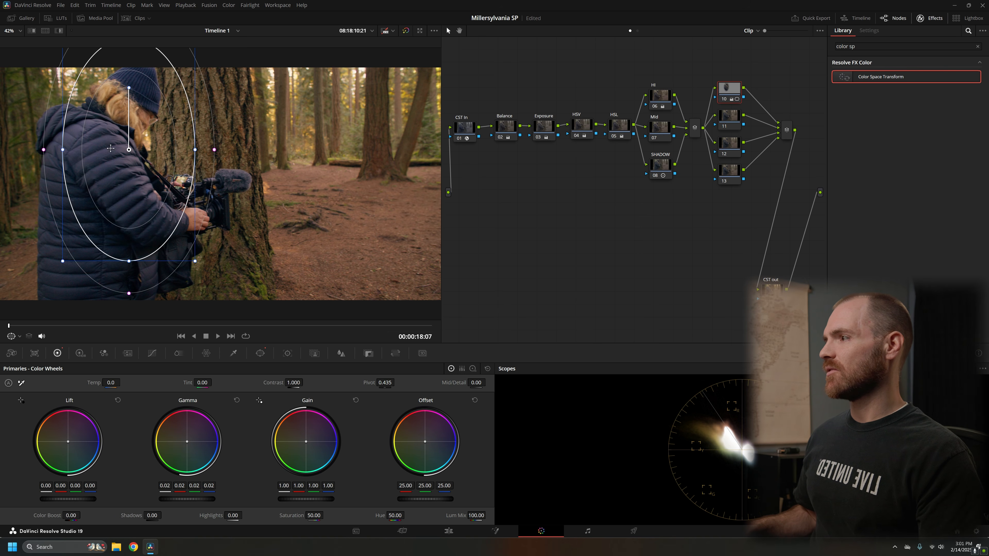
# - Nudge the oval window slightly left over the person and widen its soft edge well beyond the outline
pyautogui.moveTo(135, 161); pyautogui.dragTo(132, 161)
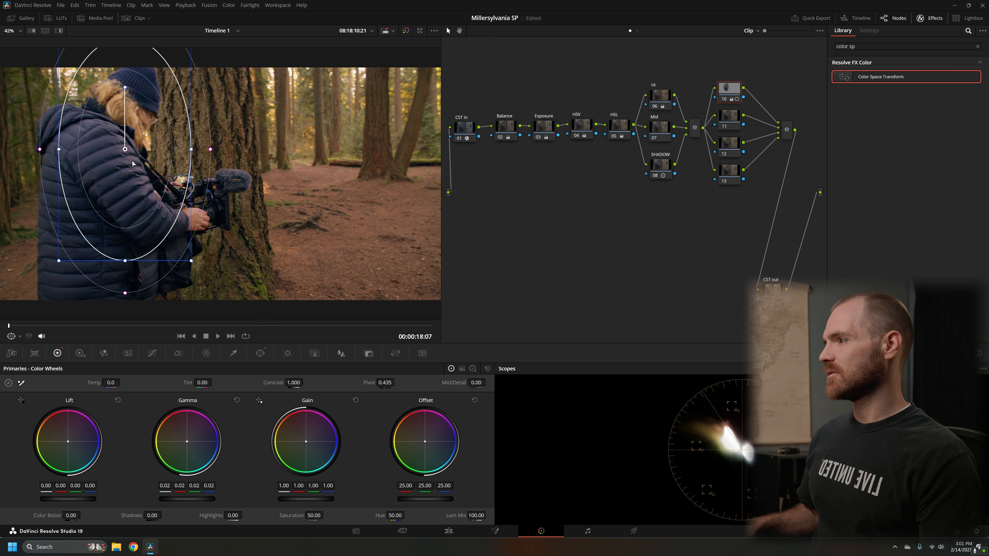
pyautogui.moveTo(211, 150); pyautogui.dragTo(237, 157)
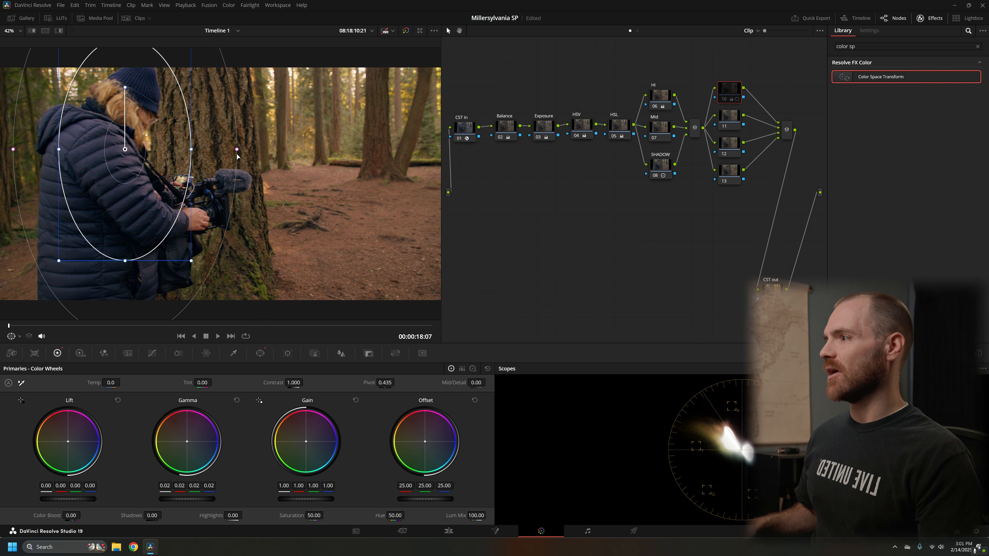
pyautogui.moveTo(238, 151); pyautogui.dragTo(193, 152)
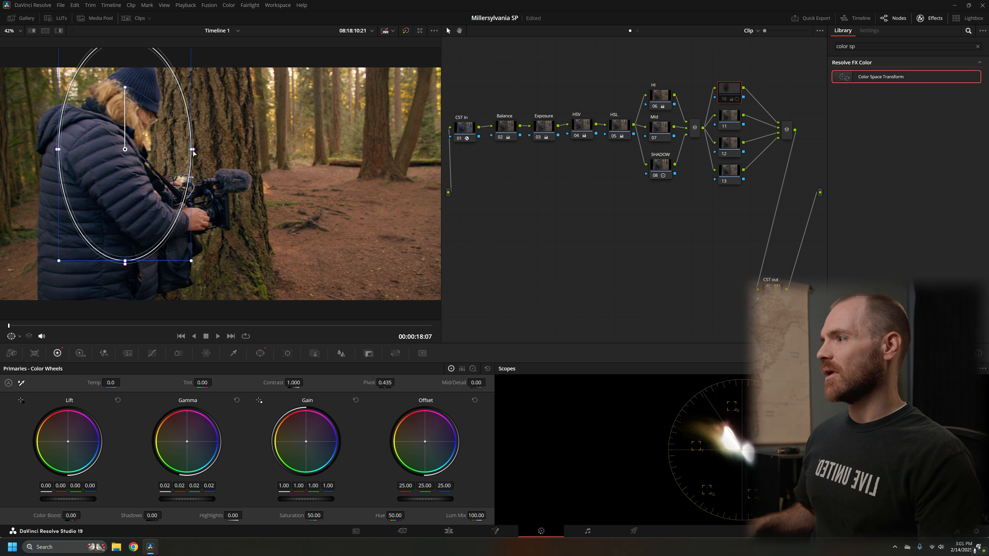
pyautogui.moveTo(194, 152); pyautogui.dragTo(238, 155)
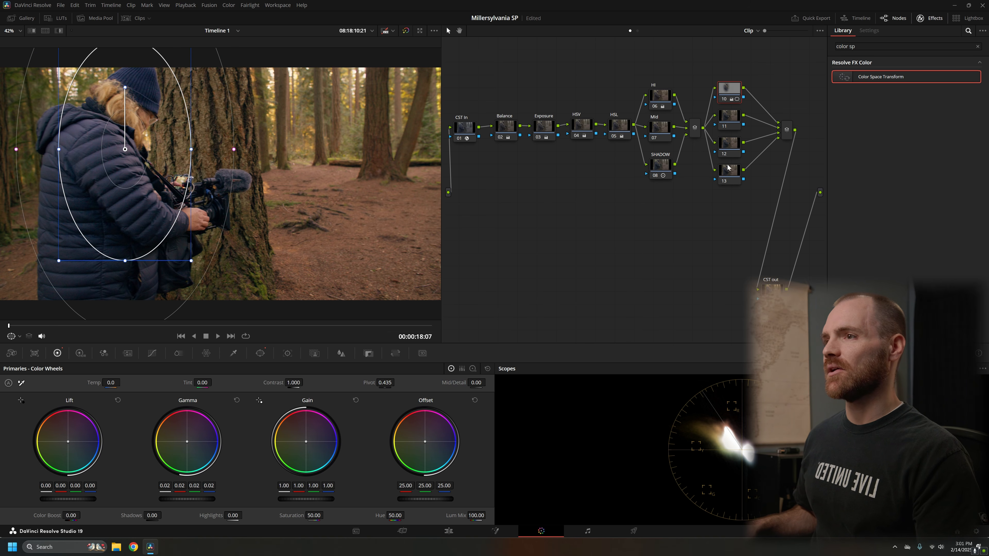
# - Add a gradient window to node 11, centred near the bottom of the person and tilted slightly with a long falloff toward the camera
pyautogui.click(729, 117)
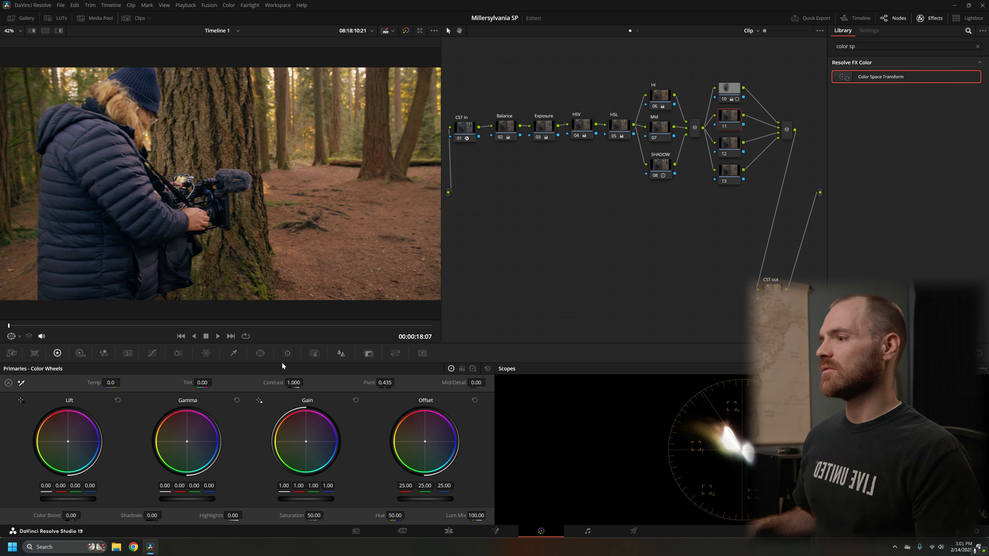
pyautogui.click(261, 353)
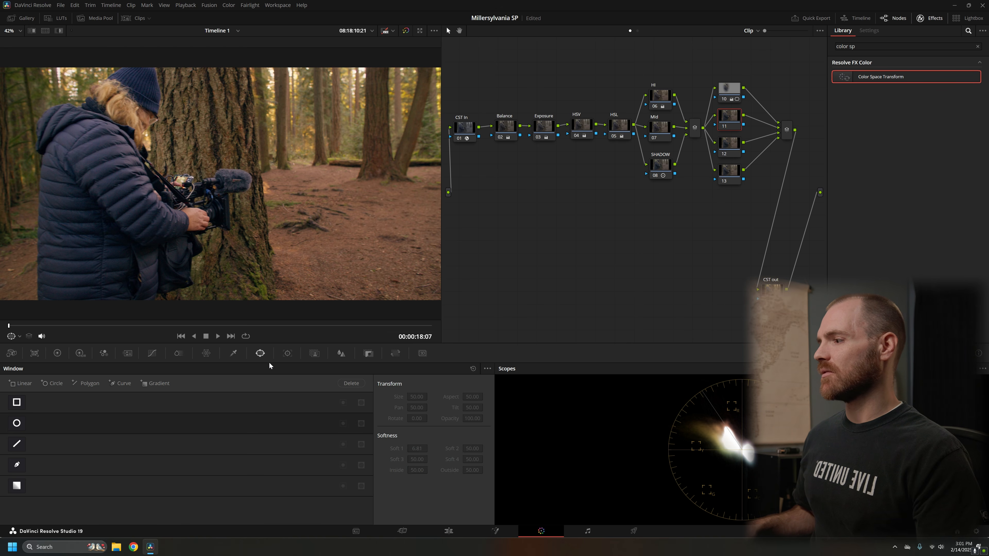
pyautogui.click(20, 485)
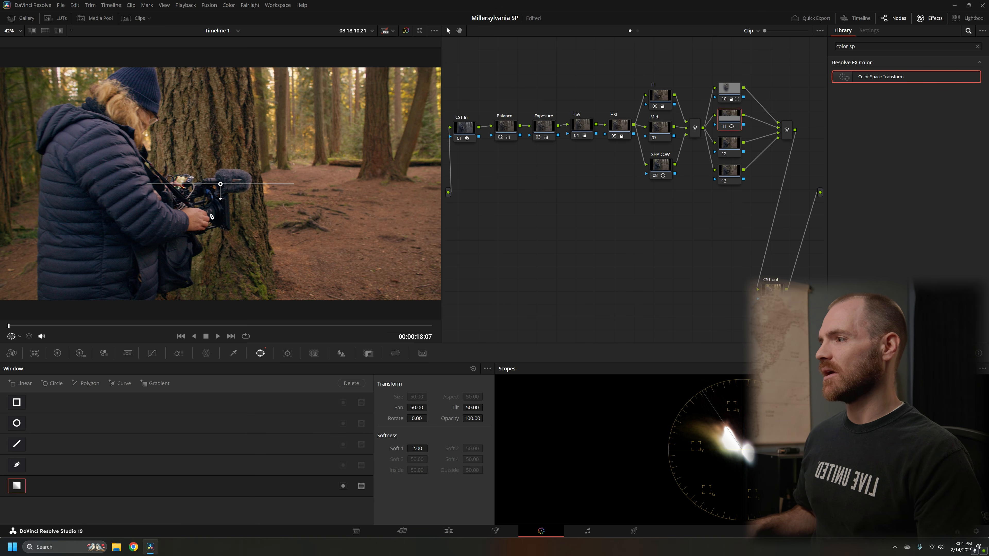
pyautogui.moveTo(220, 198); pyautogui.dragTo(273, 63)
pyautogui.moveTo(221, 186); pyautogui.dragTo(177, 273)
pyautogui.moveTo(230, 153); pyautogui.dragTo(211, 151)
# - Lower node 11's Gamma master to -0.02 in the primary color wheels
pyautogui.click(57, 352)
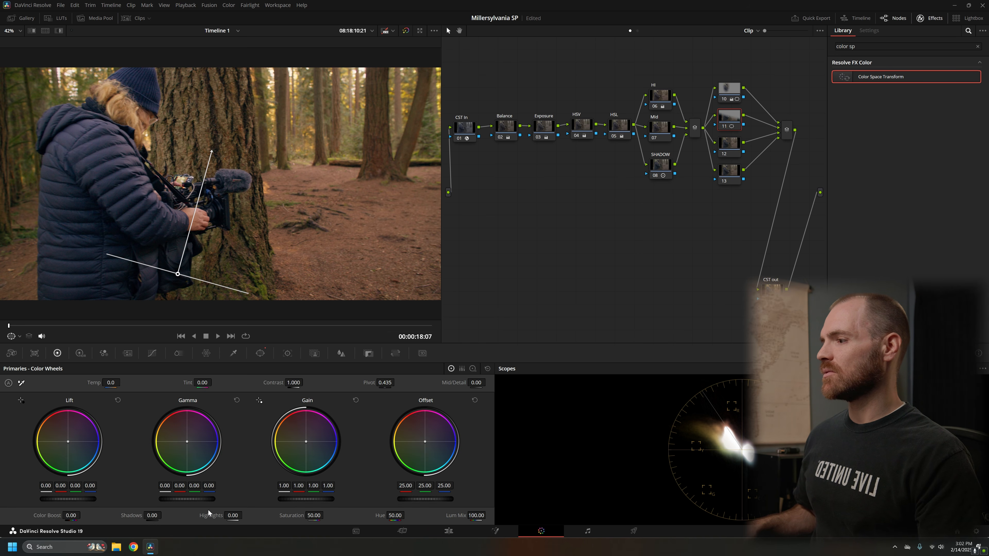
pyautogui.moveTo(200, 498); pyautogui.dragTo(196, 499)
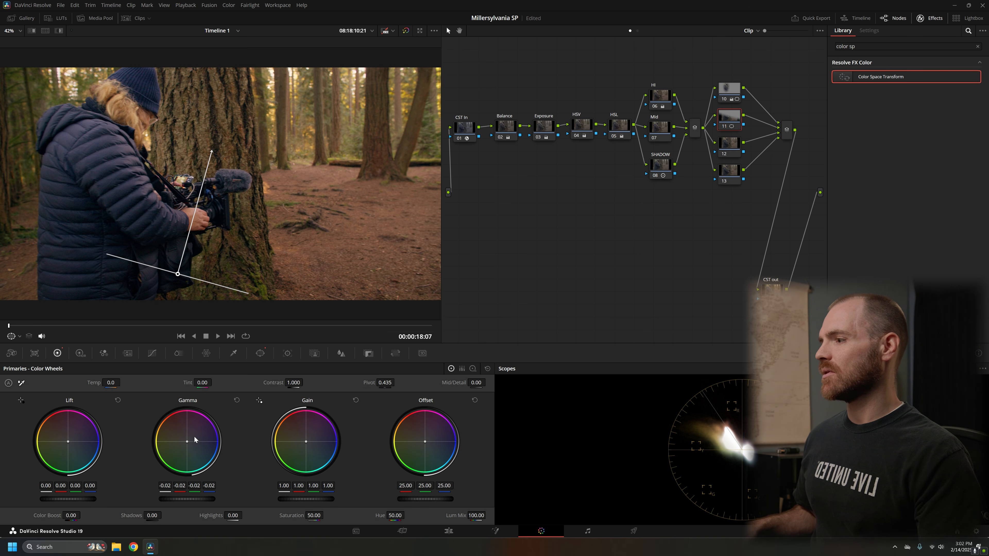
# - Try darkening node 11 with the HDR Global exposure at -0.61 instead of Gamma, and reset the Global wheel
pyautogui.click(236, 400)
pyautogui.click(80, 353)
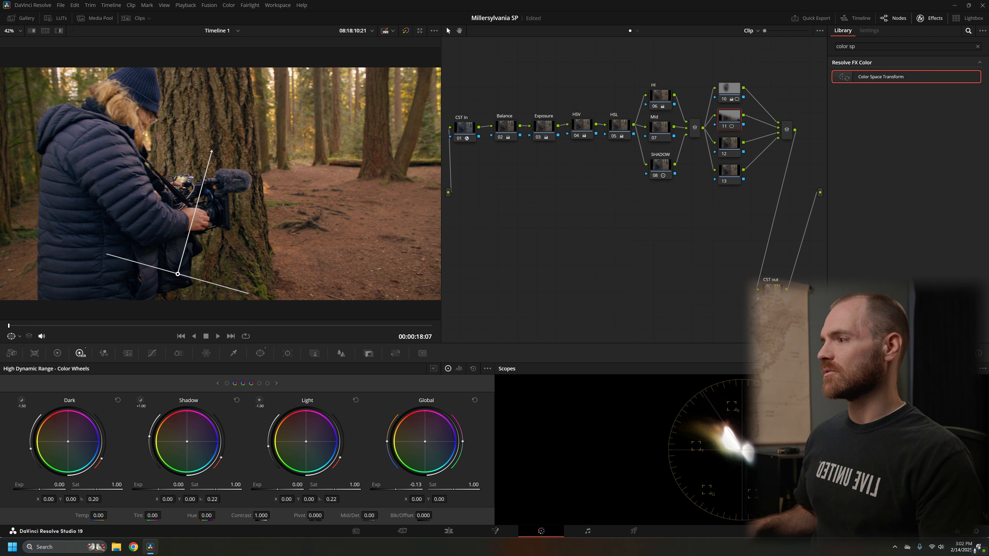
pyautogui.moveTo(415, 485); pyautogui.dragTo(413, 484)
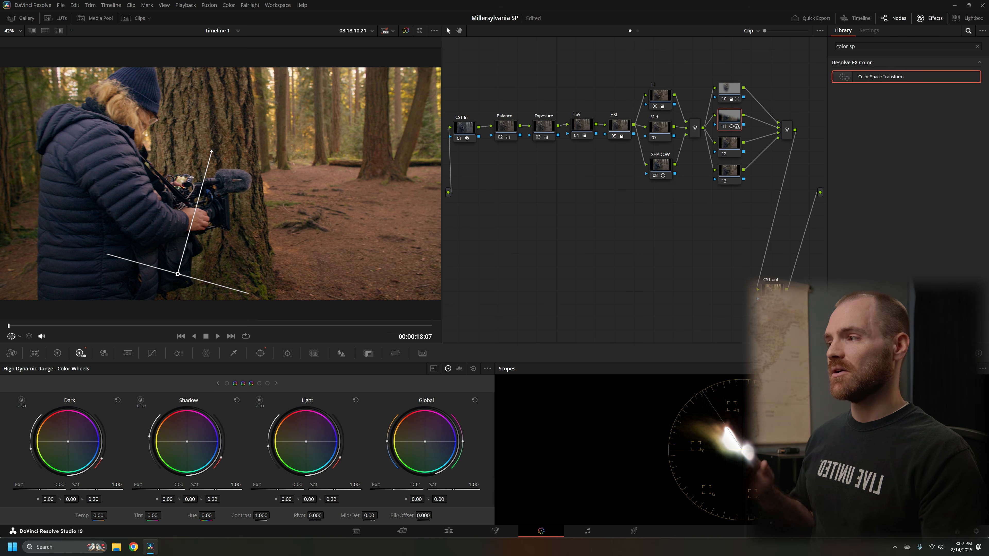
pyautogui.click(473, 401)
# - Keep node 11's Gamma master at -0.02 and move its gradient window to the person's lower edge, shortening the softness to about 8.7
pyautogui.click(58, 354)
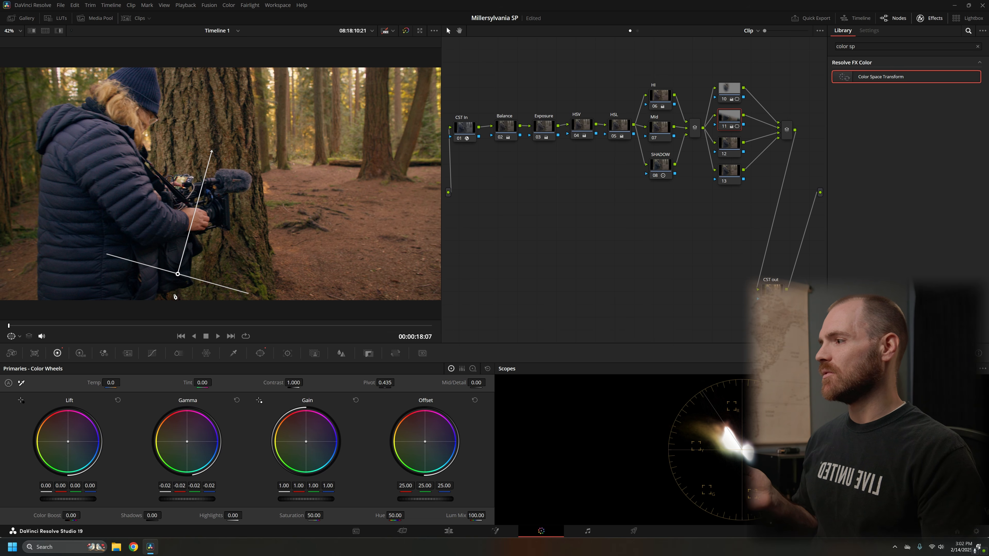
pyautogui.moveTo(177, 275); pyautogui.dragTo(157, 307)
pyautogui.moveTo(188, 187); pyautogui.dragTo(169, 249)
# - Add a gradient window to node 12 over the upper trees right of the trunk, rotated about 21° with softness about 16
pyautogui.click(730, 143)
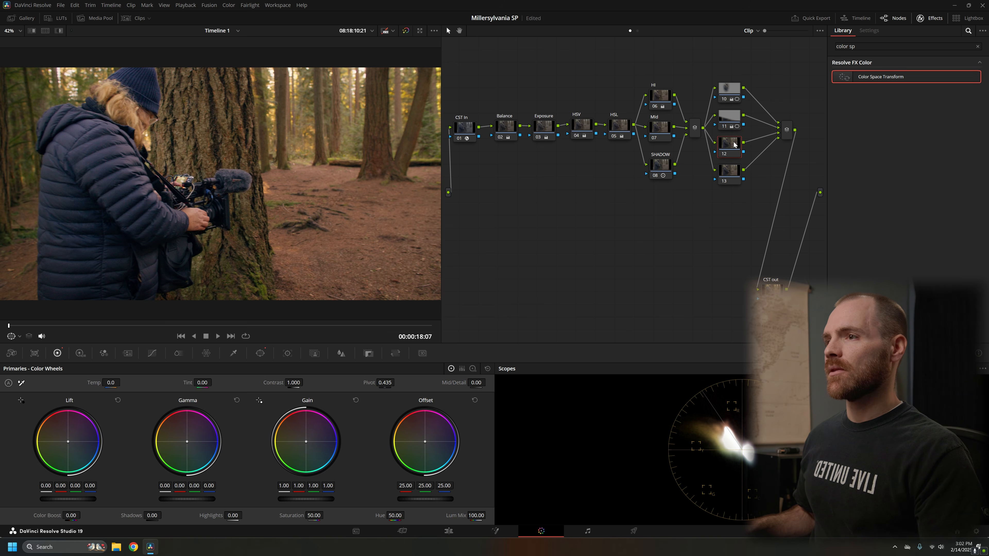
pyautogui.click(255, 354)
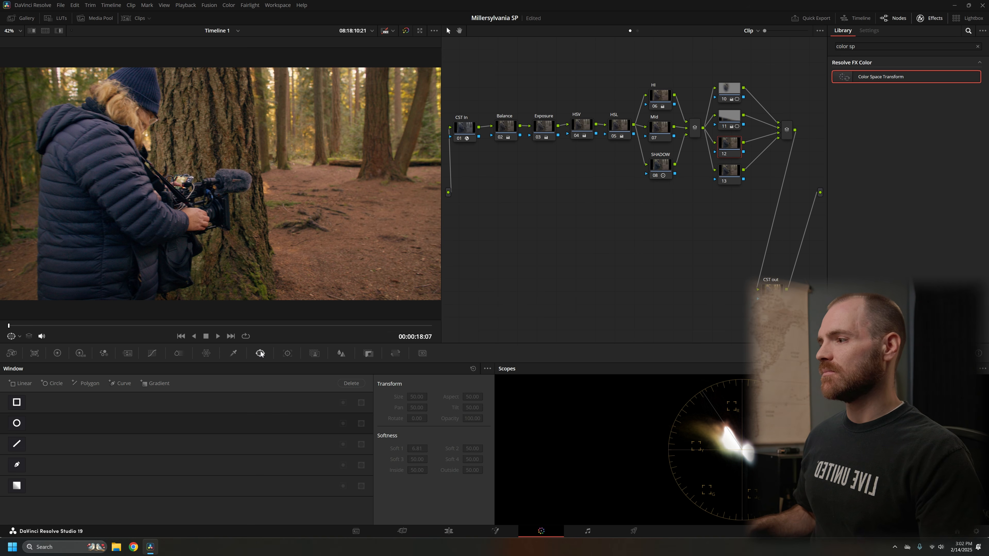
pyautogui.click(16, 485)
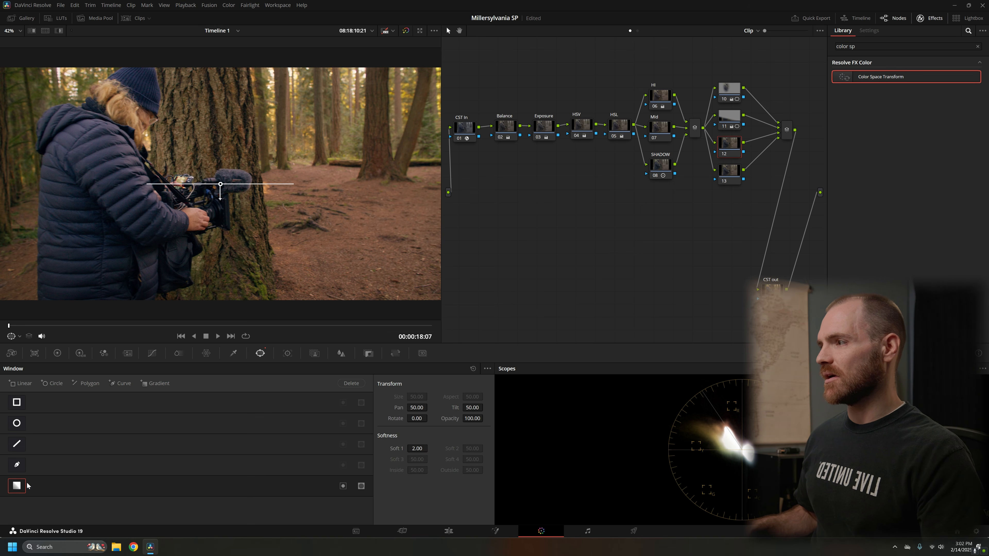
pyautogui.moveTo(220, 198); pyautogui.dragTo(314, 104)
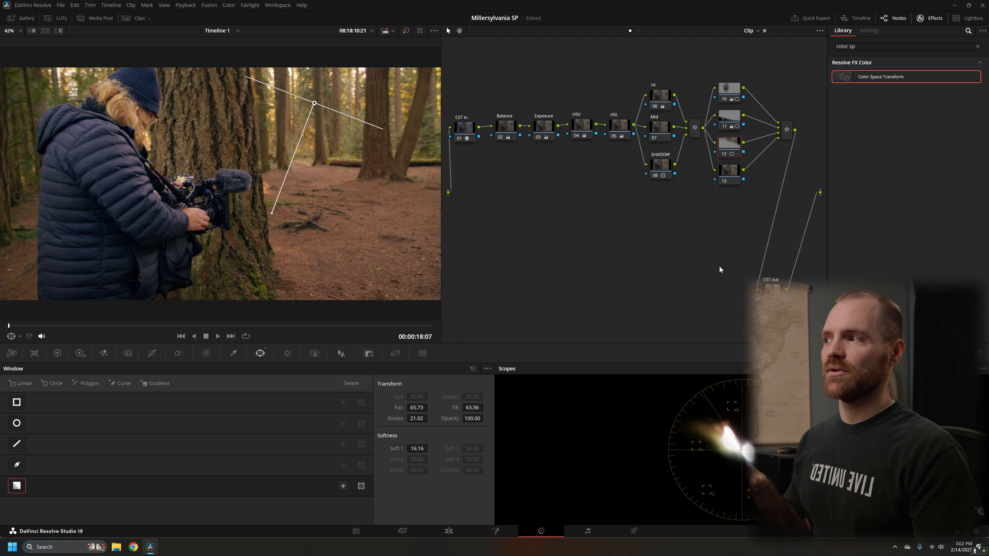
# - Rotate node 10's oval window to about 1.35° and nudge it slightly right over the person
pyautogui.click(731, 123)
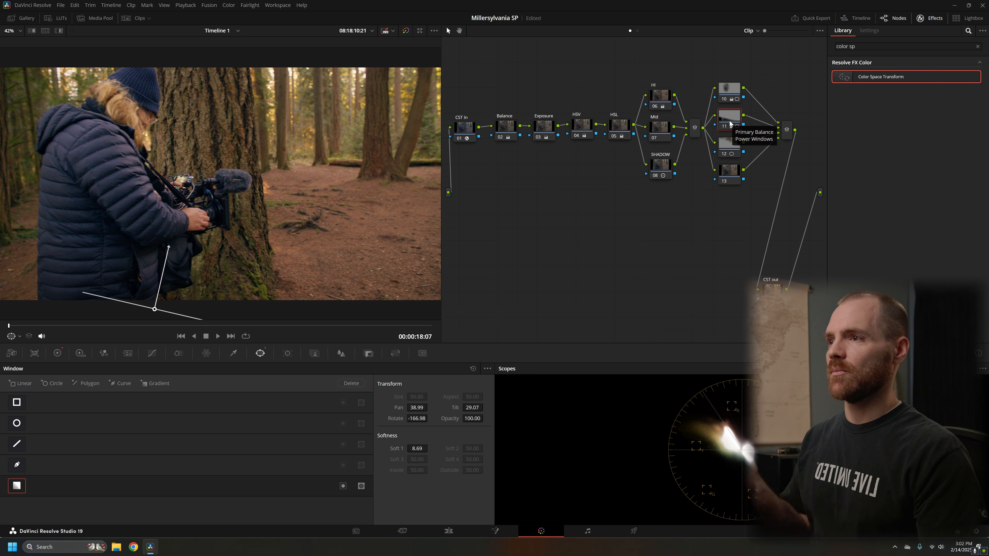
pyautogui.click(727, 147)
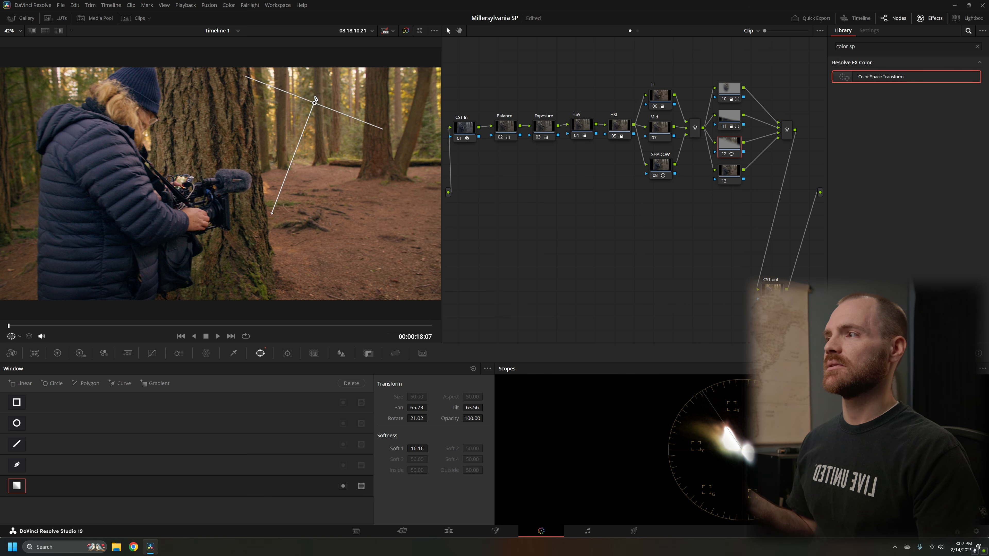
pyautogui.click(733, 92)
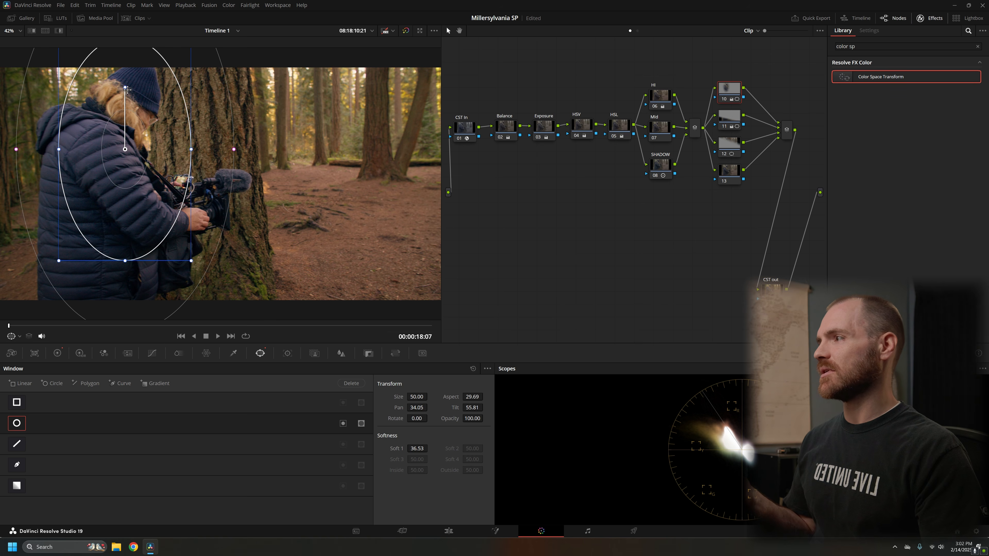
pyautogui.moveTo(125, 88)
pyautogui.mouseDown()
pyautogui.moveTo(194, 142)
pyautogui.moveTo(168, 97)
pyautogui.moveTo(126, 80)
pyautogui.mouseUp()
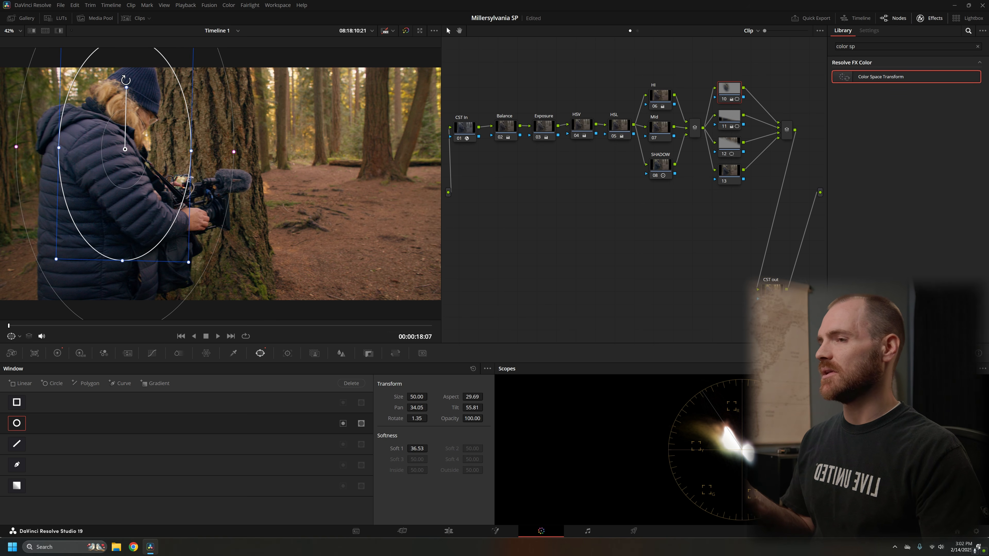
pyautogui.moveTo(171, 191); pyautogui.dragTo(172, 190)
# - Review the windows on nodes 11 and 12 and the Magic Mask tools available for node 13
pyautogui.click(727, 150)
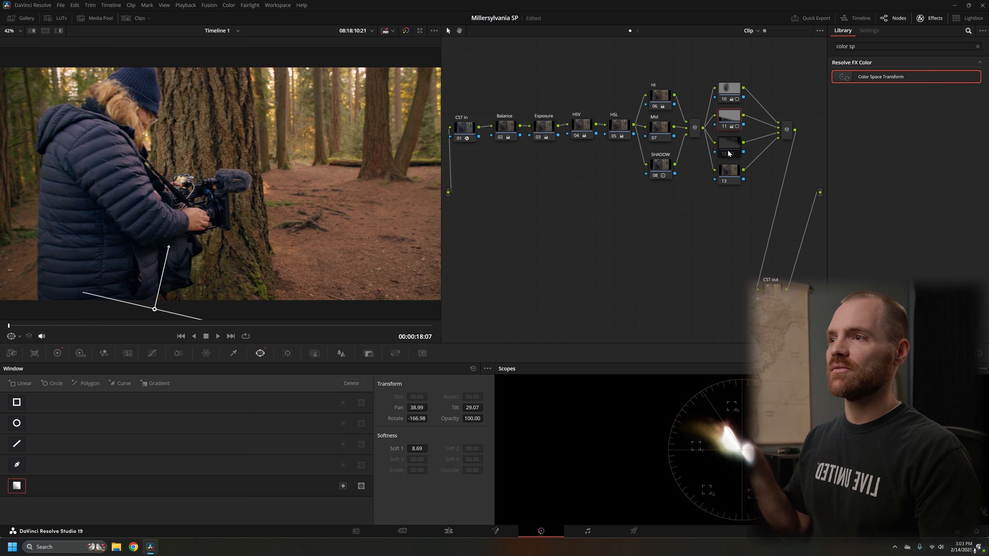
pyautogui.click(733, 113)
pyautogui.click(730, 144)
pyautogui.click(729, 171)
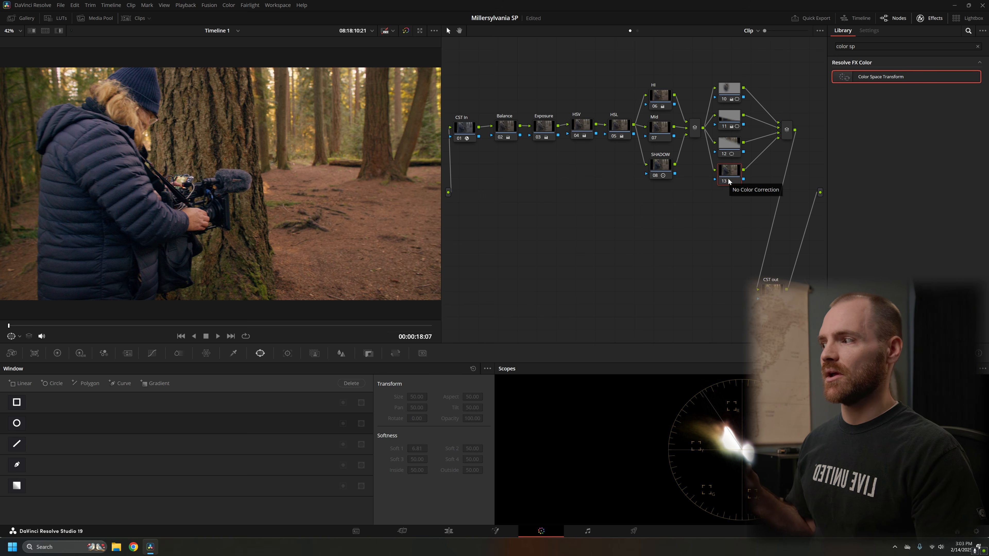
pyautogui.click(57, 353)
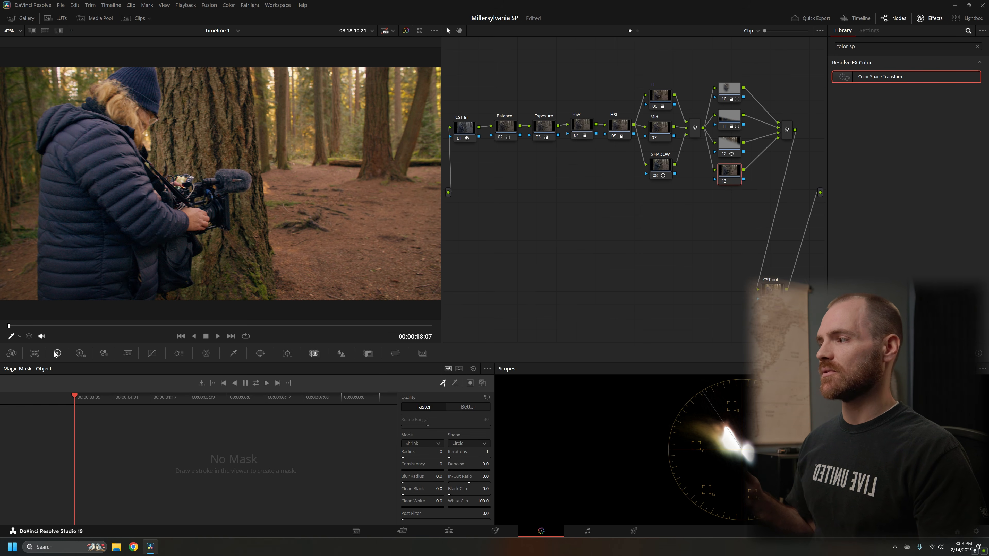
pyautogui.click(57, 352)
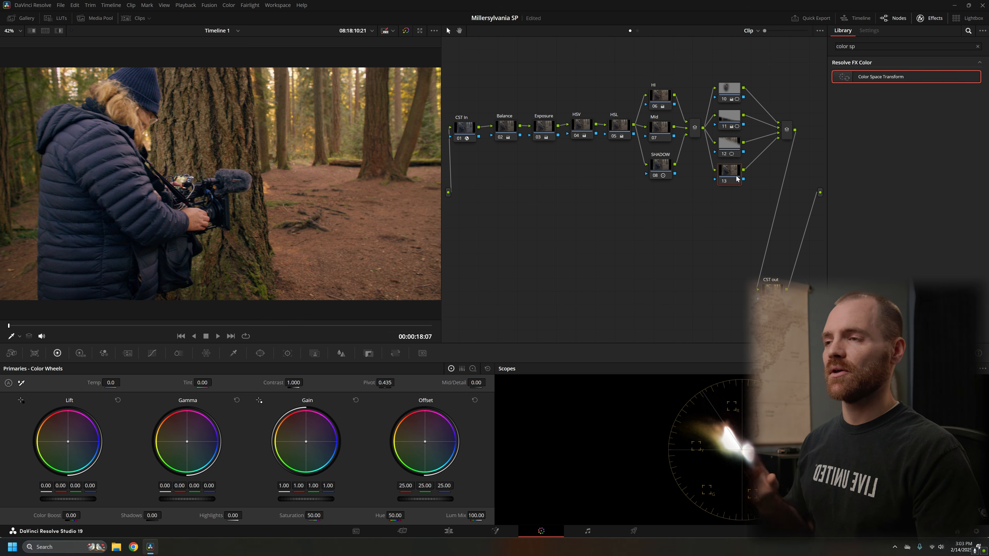
pyautogui.moveTo(737, 178); pyautogui.dragTo(732, 180)
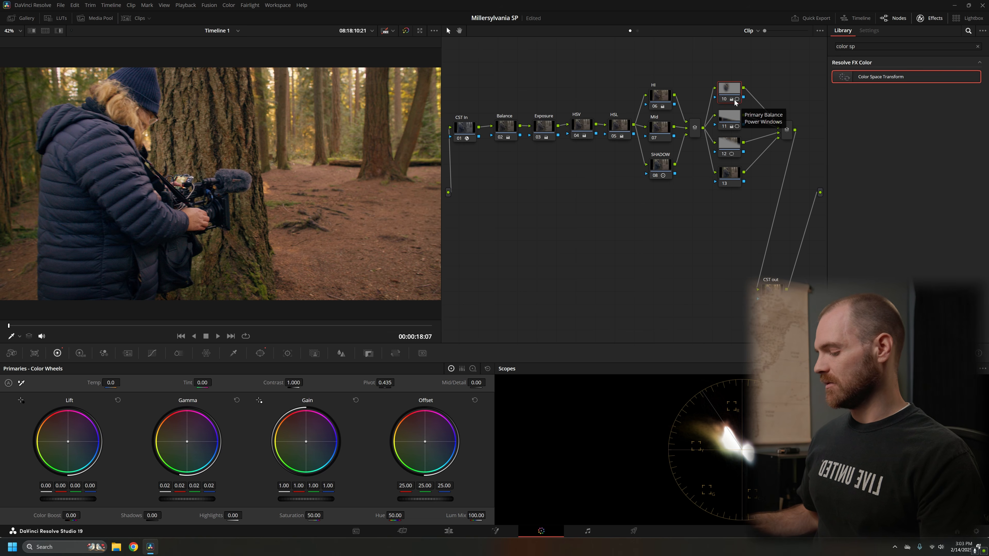
# - Add a serial node after node 10, feed it node 10's key, and reset its node key to target outside the oval
pyautogui.hotkey('alt', 's')
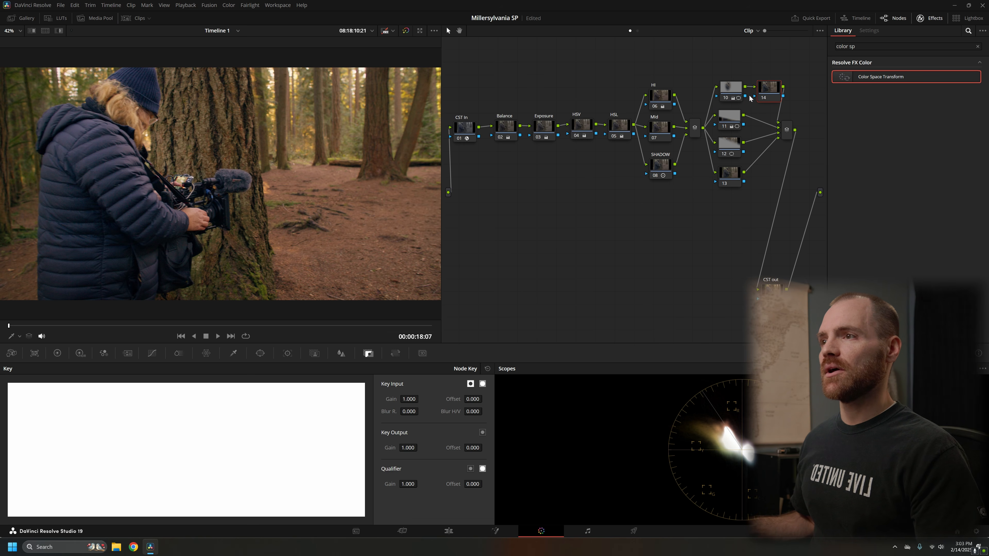
pyautogui.moveTo(744, 96); pyautogui.dragTo(765, 98)
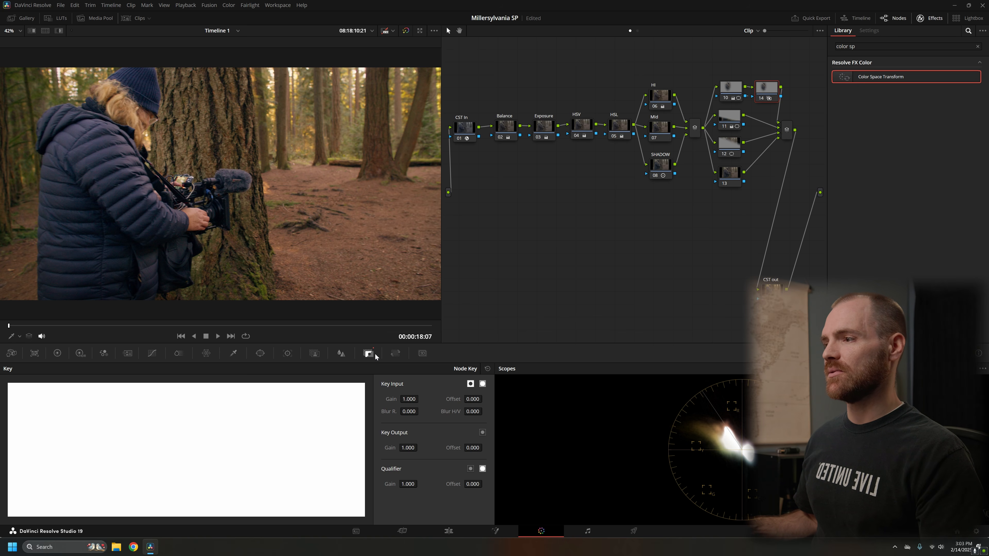
pyautogui.click(487, 369)
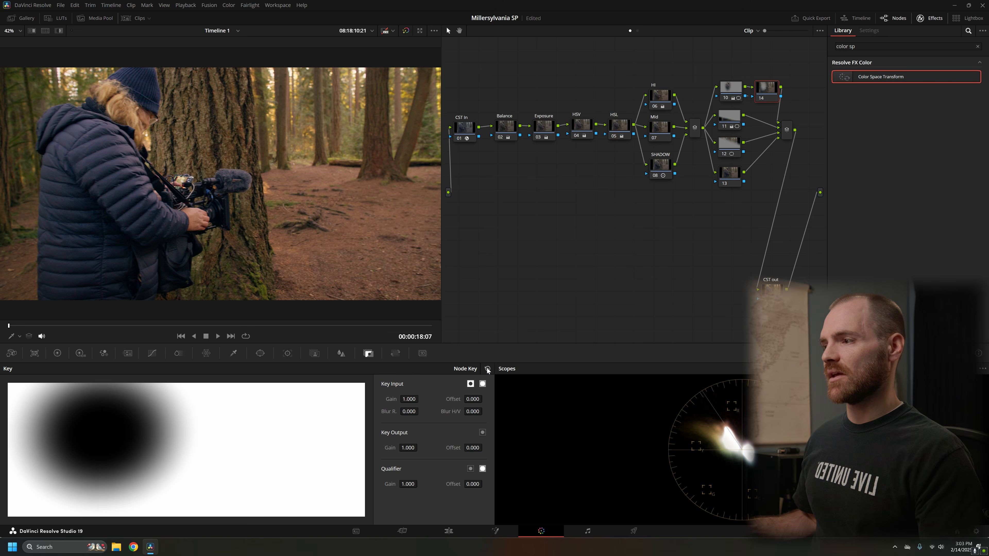
# - Lower node 14's Gamma master to -0.01 in the primary color wheels
pyautogui.click(58, 353)
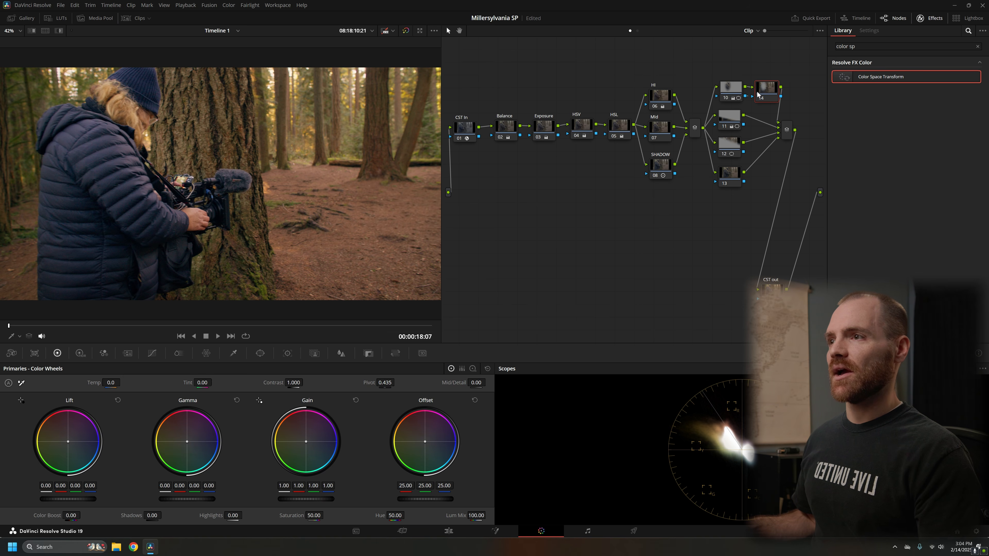
pyautogui.click(729, 92)
pyautogui.click(260, 353)
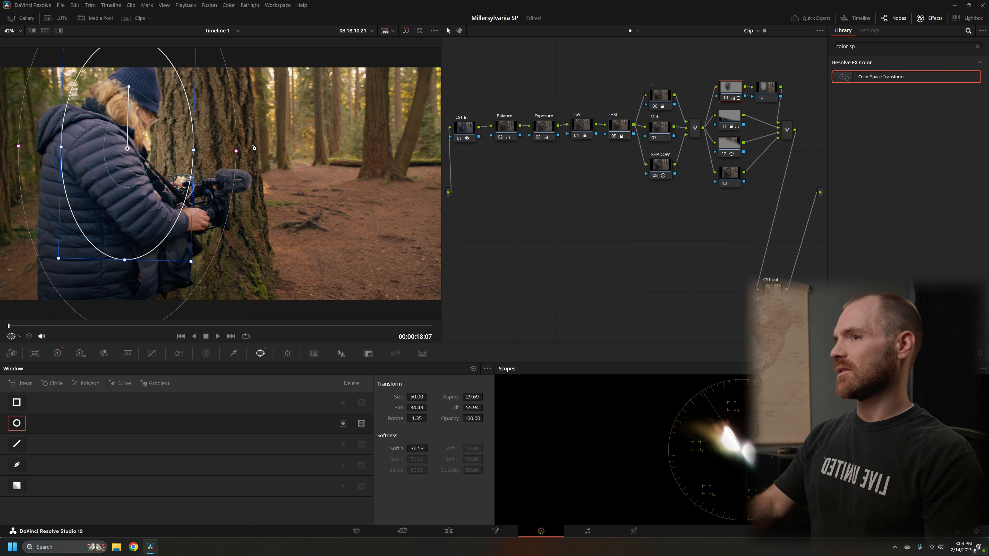
pyautogui.click(766, 89)
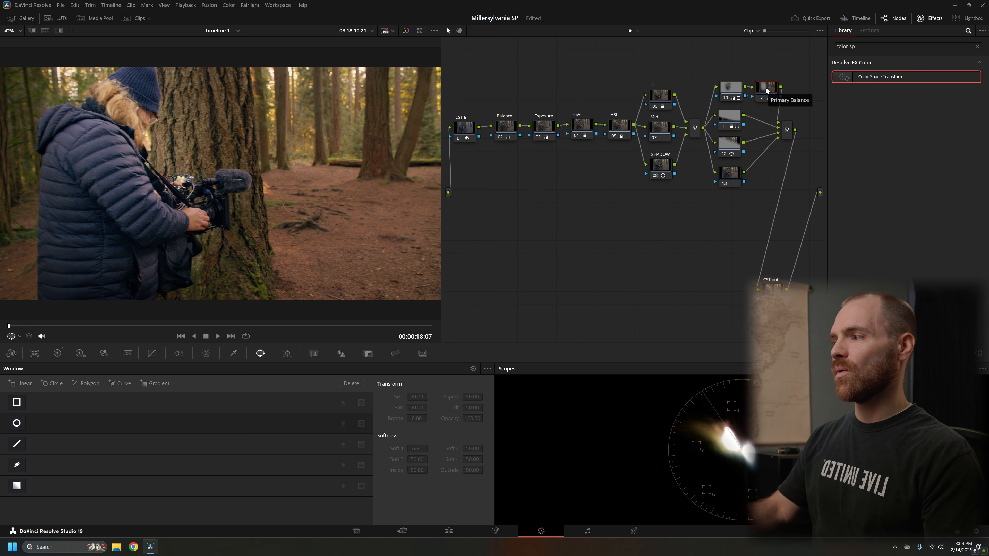
pyautogui.click(57, 352)
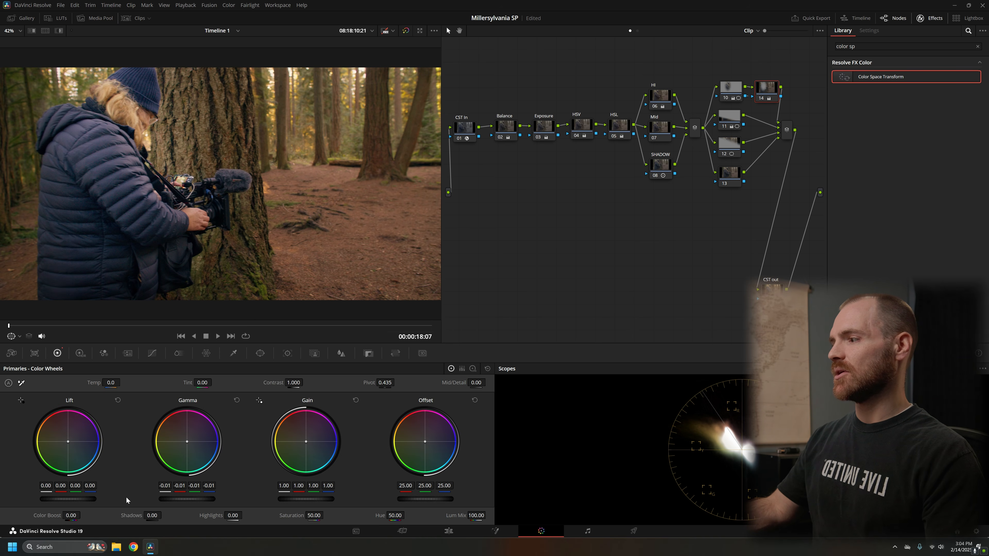
# - Try color shifts on node 14's Lift wheel and its Log Shadow wheel, resetting each one
pyautogui.moveTo(68, 439); pyautogui.dragTo(86, 435)
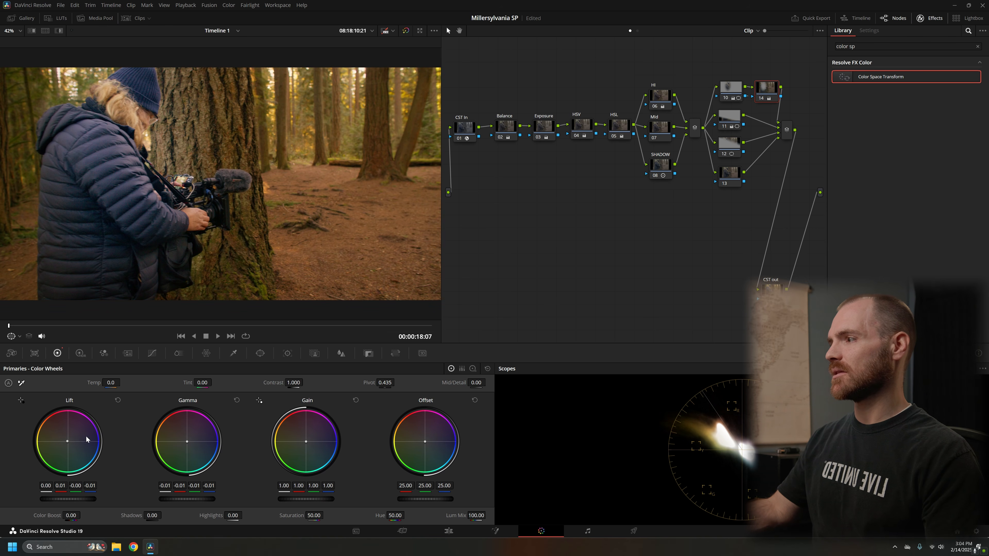
pyautogui.click(118, 400)
pyautogui.click(472, 368)
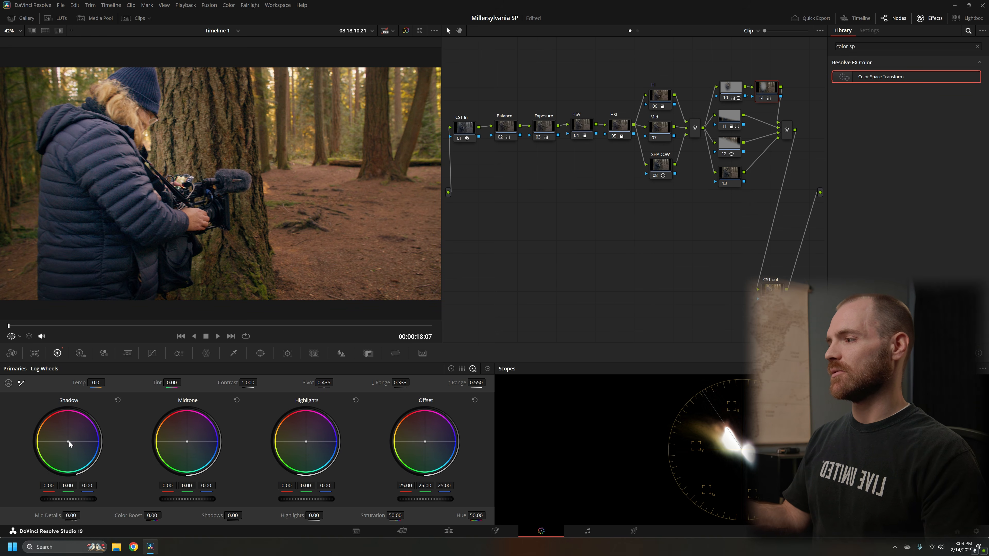
pyautogui.moveTo(68, 441); pyautogui.dragTo(94, 421)
pyautogui.click(118, 401)
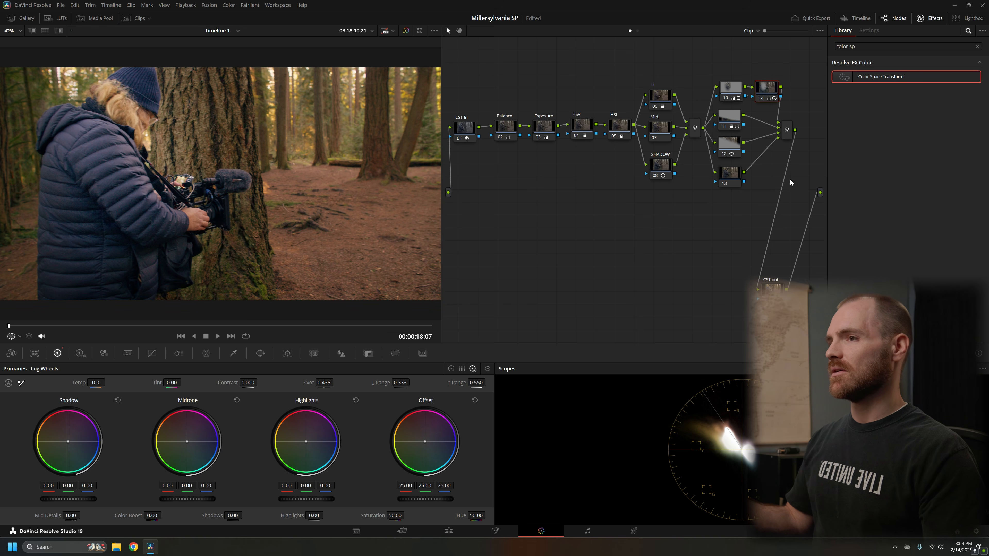
# - Add a serial node after node 11, feed it node 11's key, and reset its node key to target outside the gradient
pyautogui.click(726, 119)
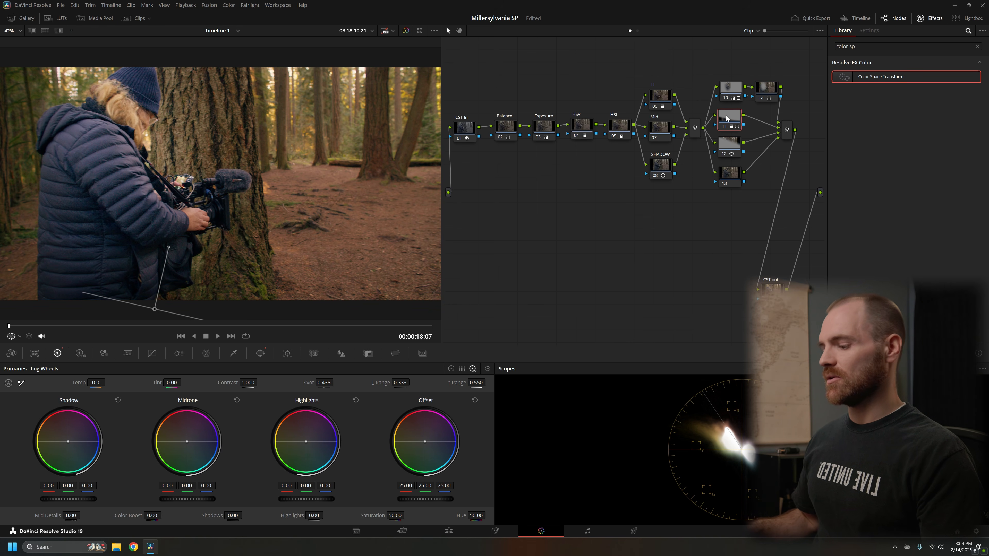
pyautogui.hotkey('alt', 's')
pyautogui.moveTo(770, 157); pyautogui.dragTo(803, 131)
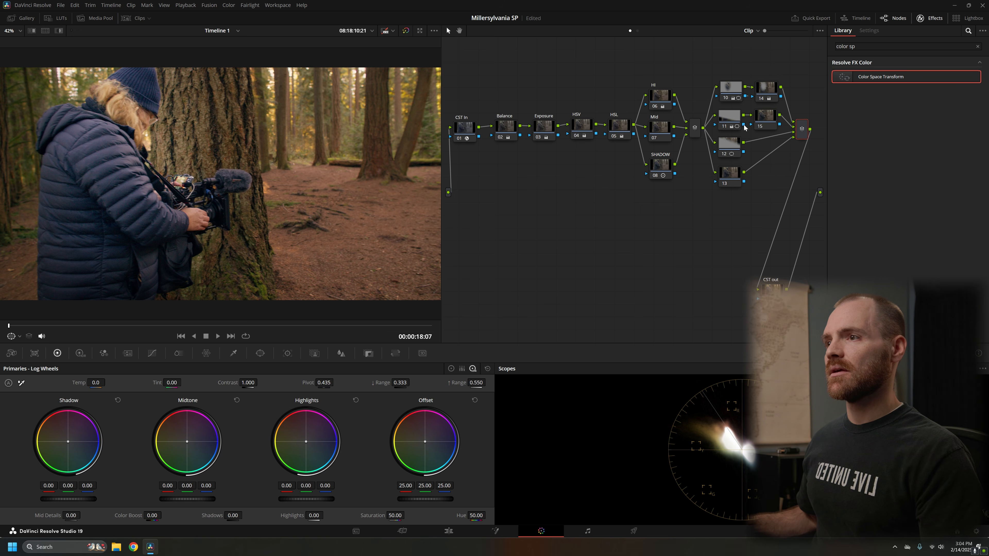
pyautogui.click(766, 125)
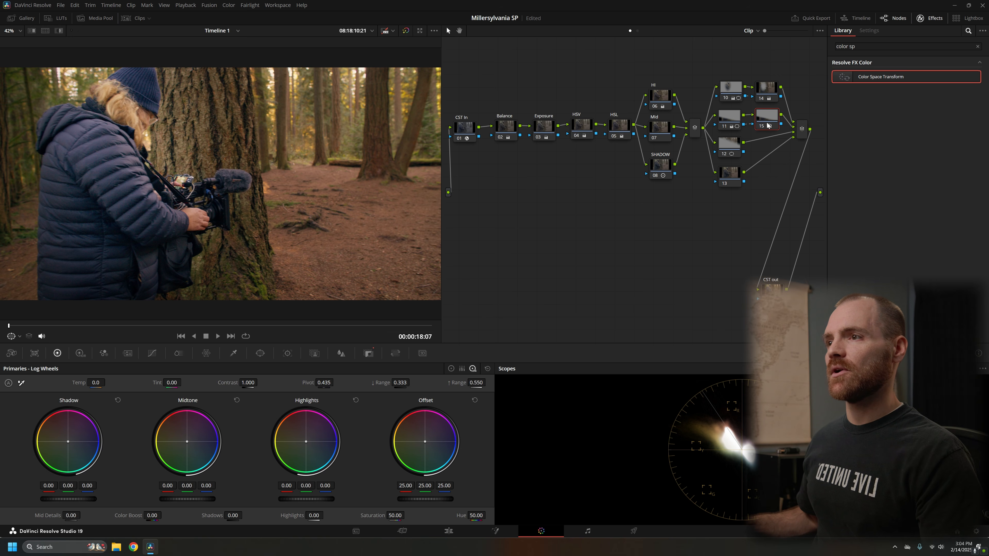
pyautogui.click(369, 353)
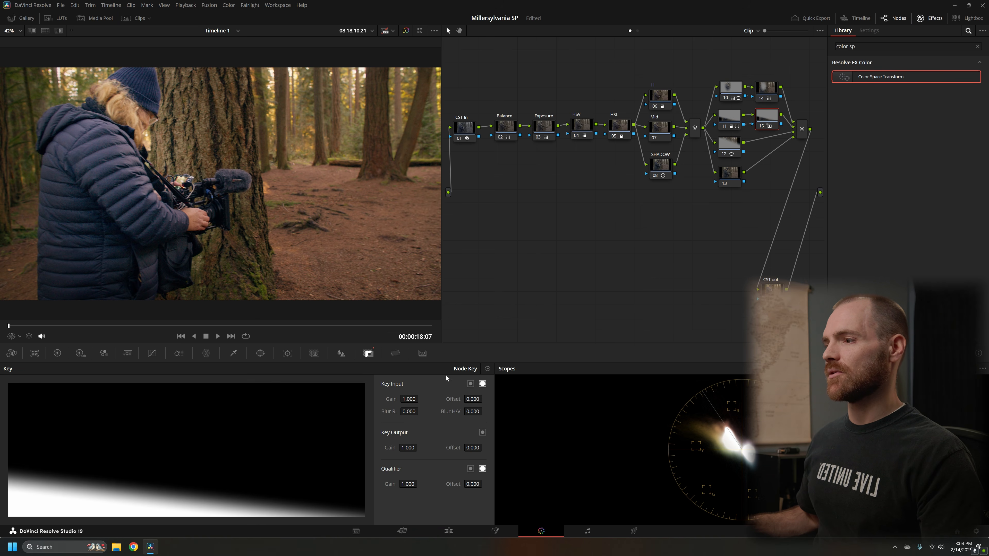
pyautogui.click(488, 369)
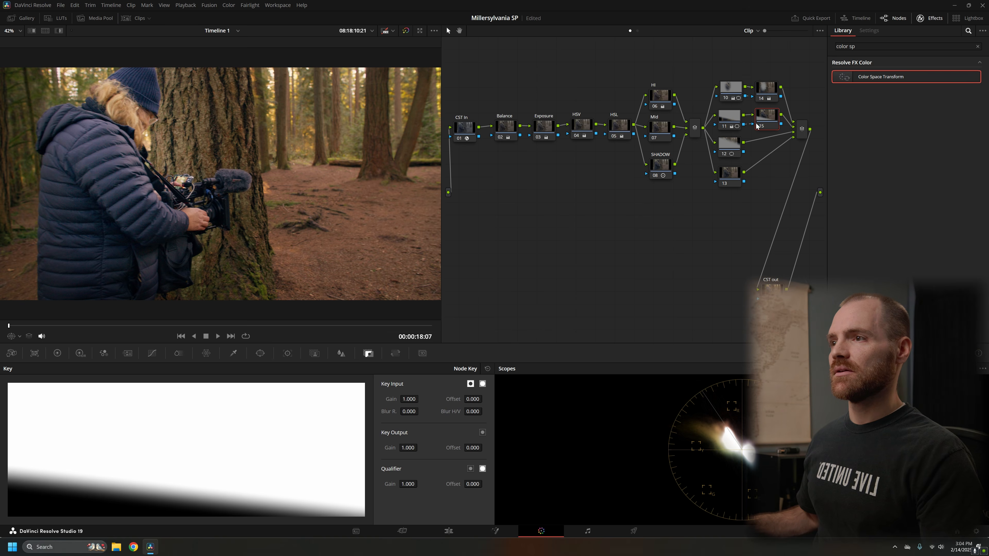
# - Add a serial node after node 12, feed it node 12's key, and reset its node key to target outside the gradient
pyautogui.rightClick(730, 146)
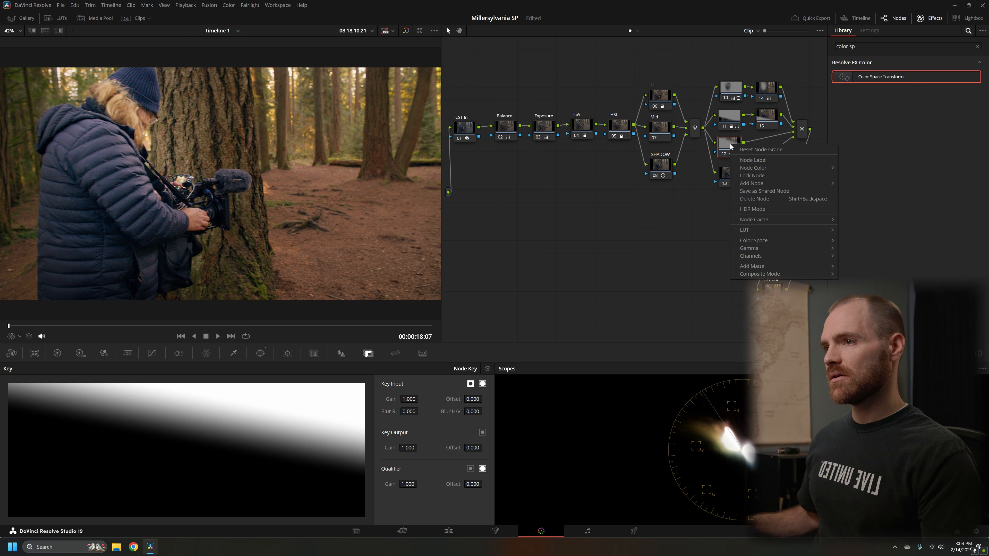
pyautogui.moveTo(766, 183)
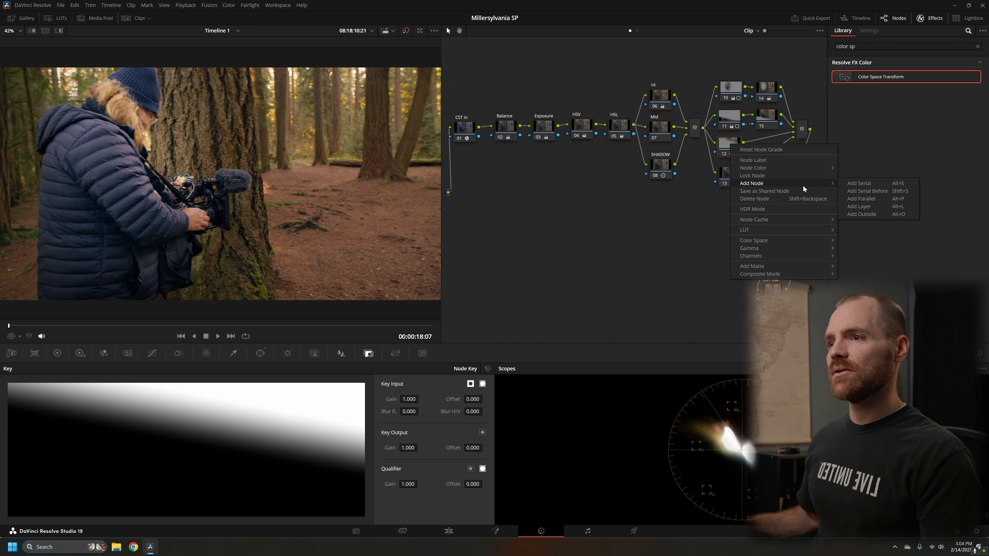
pyautogui.click(883, 183)
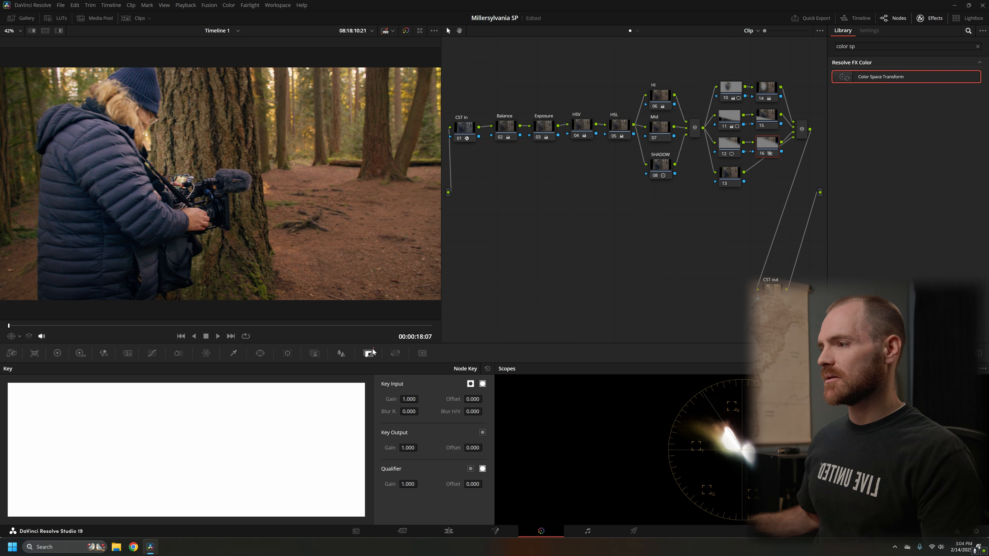
pyautogui.click(488, 369)
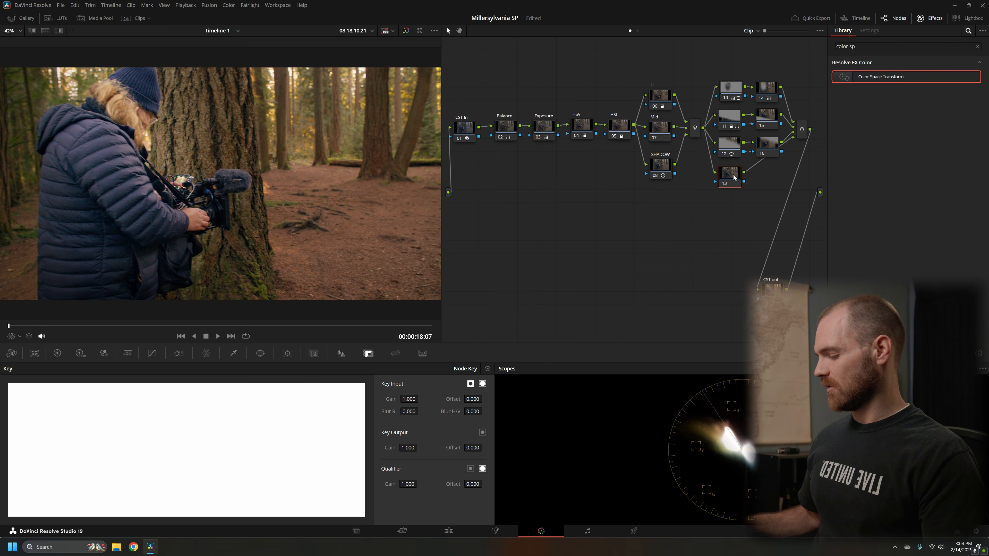
# - Add a serial node after node 13, feed it node 13's key, and reset the new node's key
pyautogui.hotkey('alt', 's')
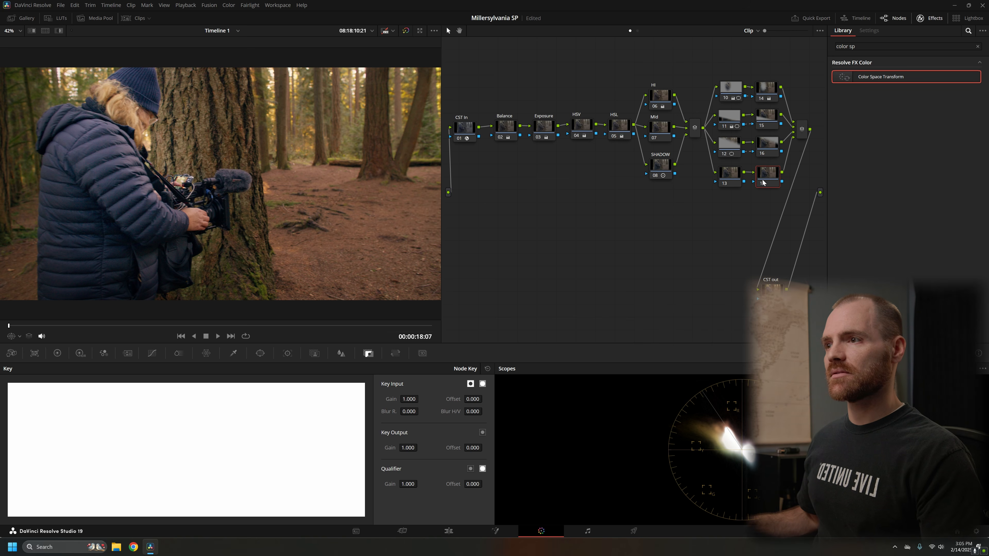
pyautogui.moveTo(743, 182)
pyautogui.mouseDown()
pyautogui.moveTo(767, 183)
pyautogui.moveTo(753, 181)
pyautogui.mouseUp()
pyautogui.moveTo(768, 175); pyautogui.dragTo(765, 174)
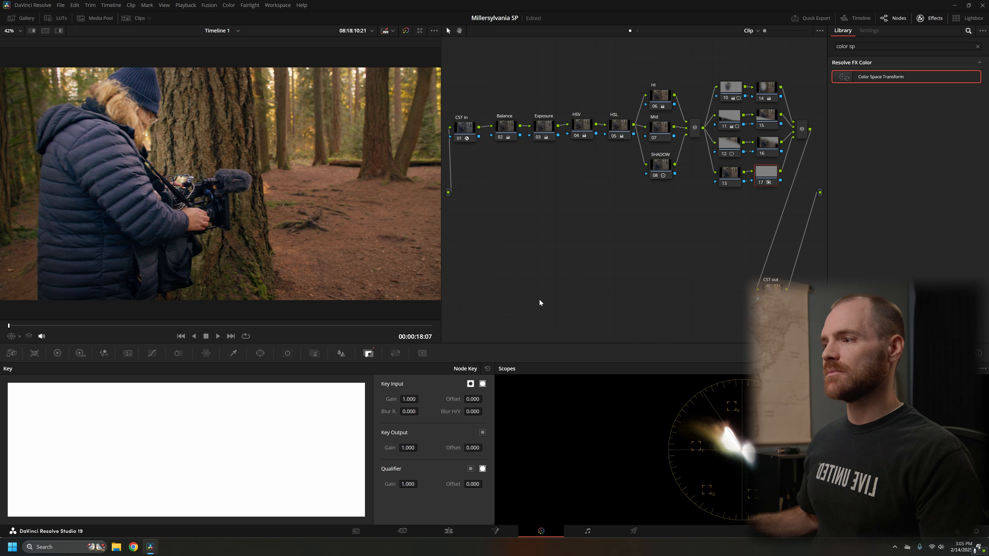
pyautogui.click(57, 354)
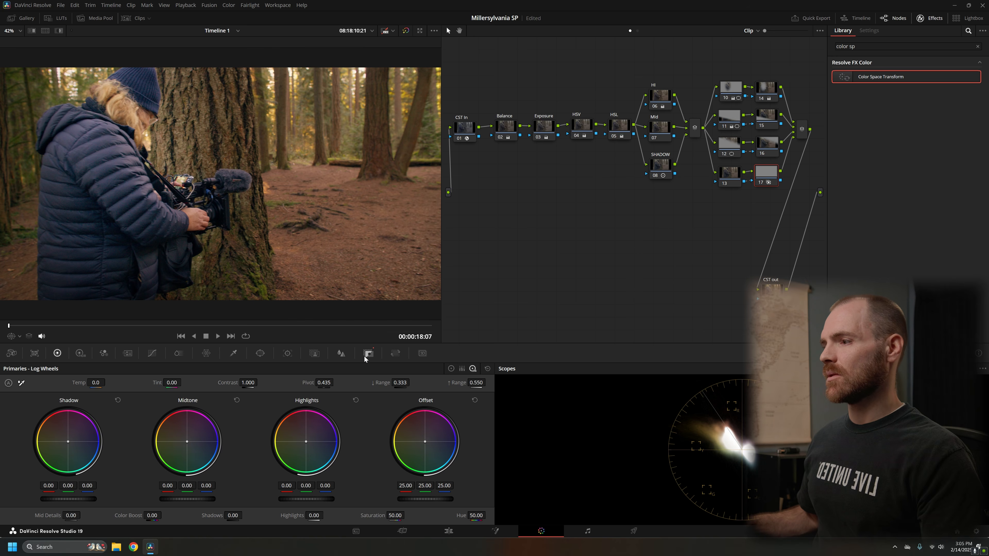
pyautogui.click(368, 353)
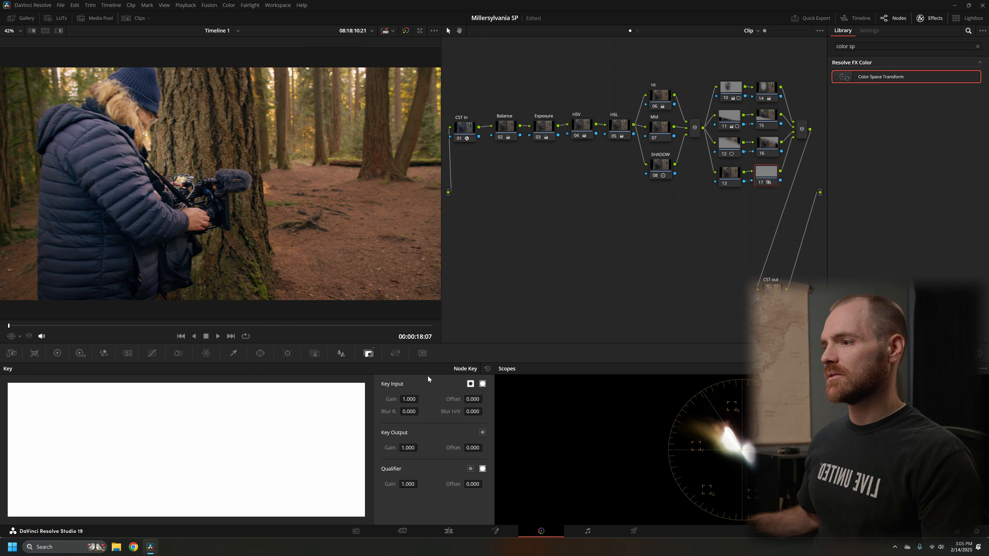
pyautogui.click(487, 369)
# - Compare the keys of window nodes 10 to 13 with those of their paired outside nodes 14 to 17
pyautogui.click(737, 176)
pyautogui.click(768, 175)
pyautogui.click(766, 90)
pyautogui.click(769, 119)
pyautogui.click(766, 177)
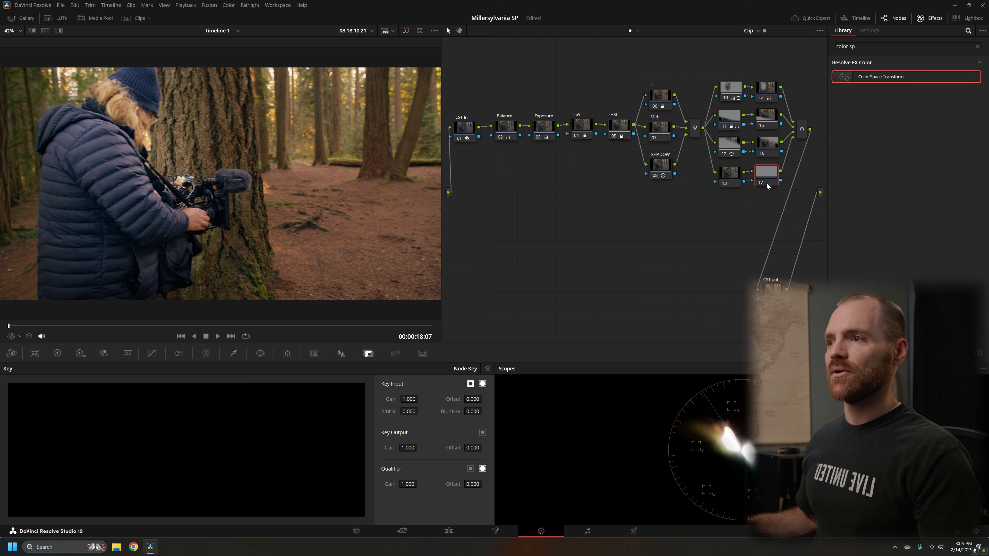
pyautogui.click(733, 149)
pyautogui.click(733, 124)
pyautogui.click(730, 93)
pyautogui.click(731, 122)
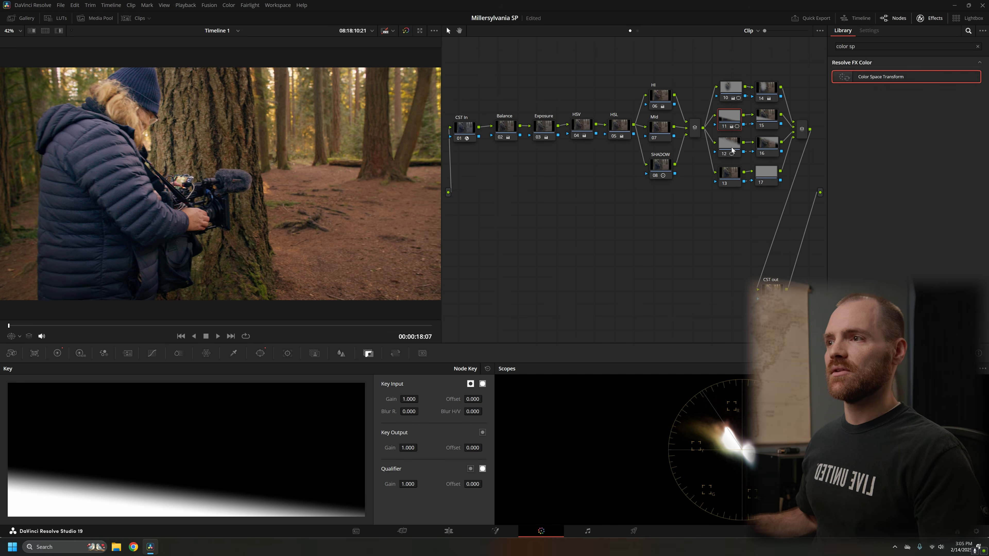
pyautogui.click(731, 155)
pyautogui.click(760, 91)
pyautogui.click(765, 118)
pyautogui.click(765, 179)
pyautogui.click(728, 96)
pyautogui.click(729, 116)
pyautogui.click(729, 145)
pyautogui.click(730, 93)
pyautogui.click(729, 117)
pyautogui.click(731, 154)
pyautogui.click(769, 122)
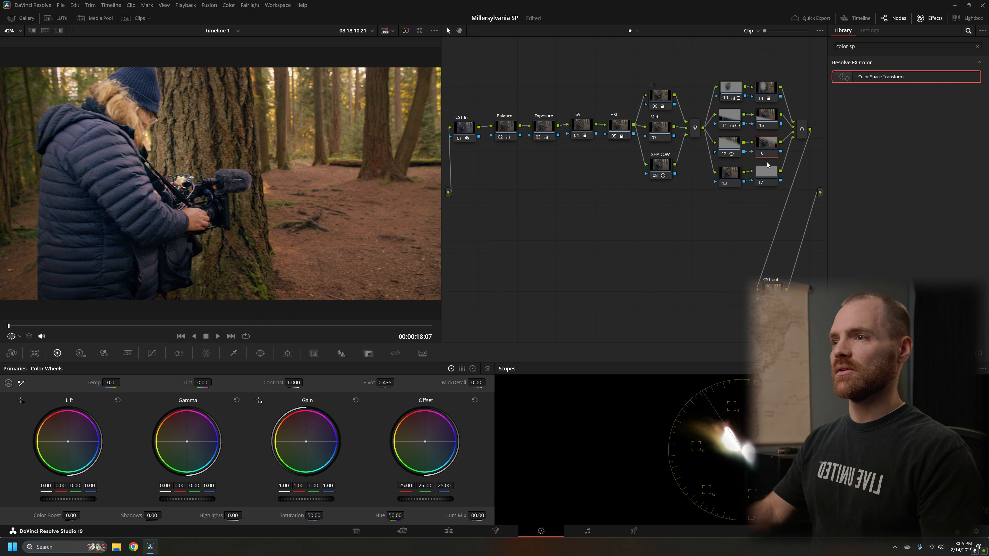
# - Set the Gamma master to 0.02 on node 10 and -0.01 on node 14, and widen the softness of node 10's oval window
pyautogui.click(731, 92)
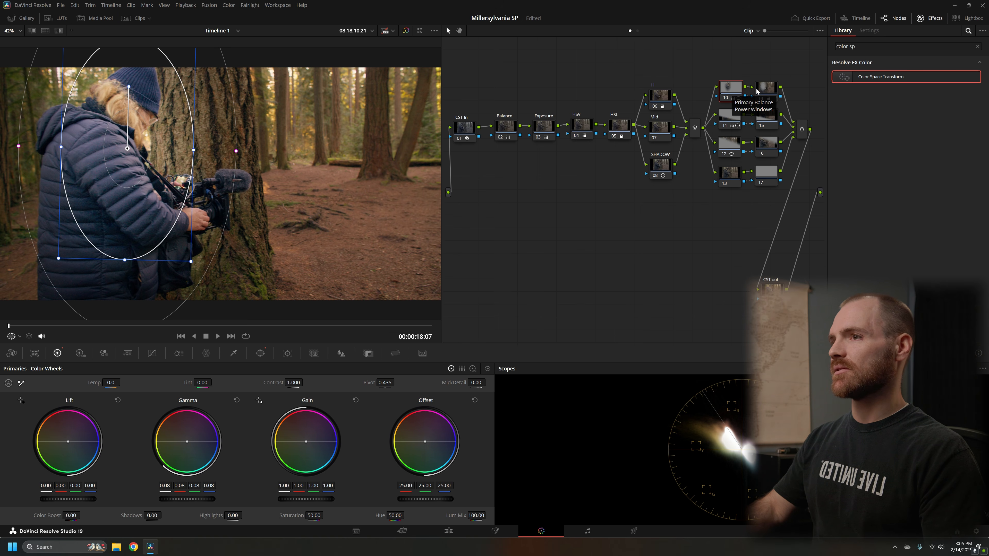
pyautogui.click(767, 90)
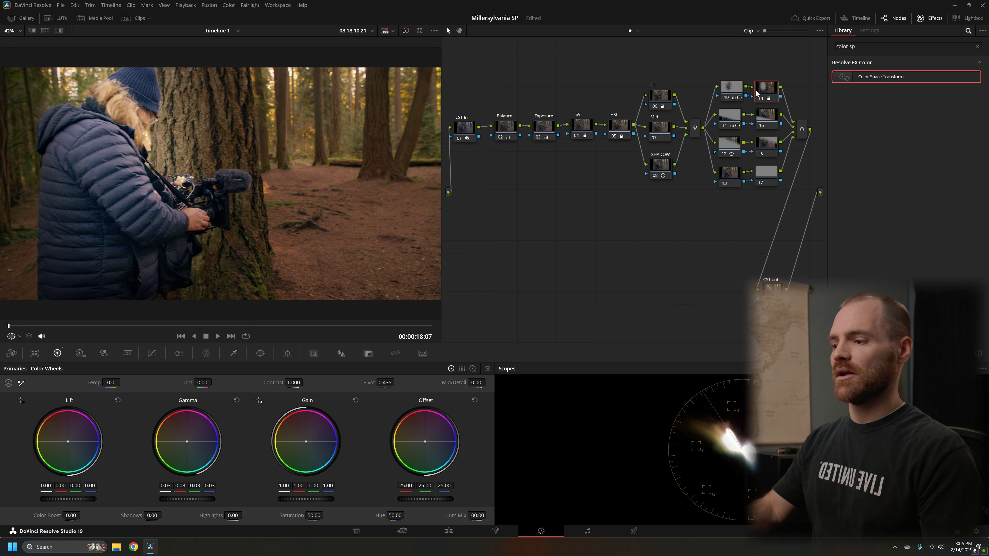
pyautogui.click(731, 88)
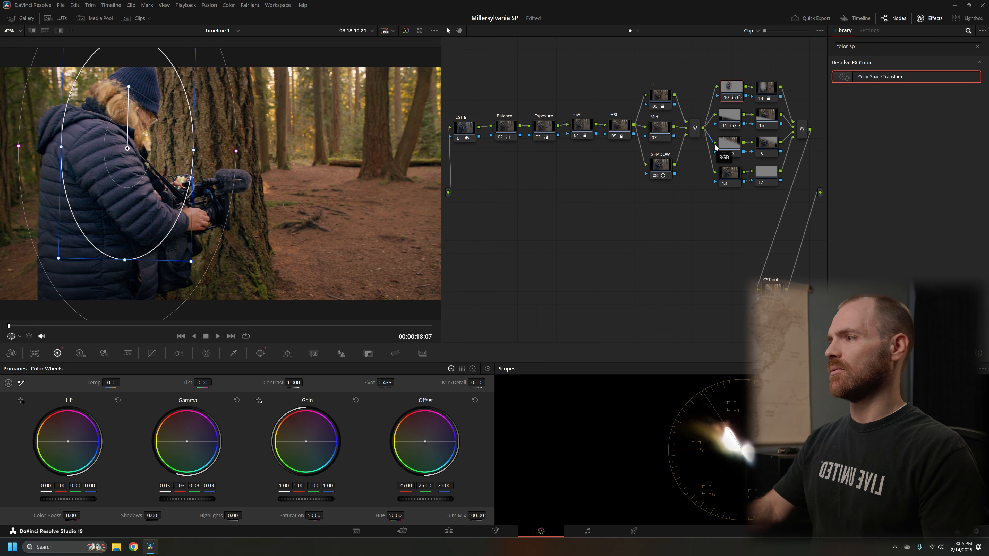
pyautogui.click(767, 90)
pyautogui.click(721, 91)
pyautogui.moveTo(227, 152); pyautogui.dragTo(234, 149)
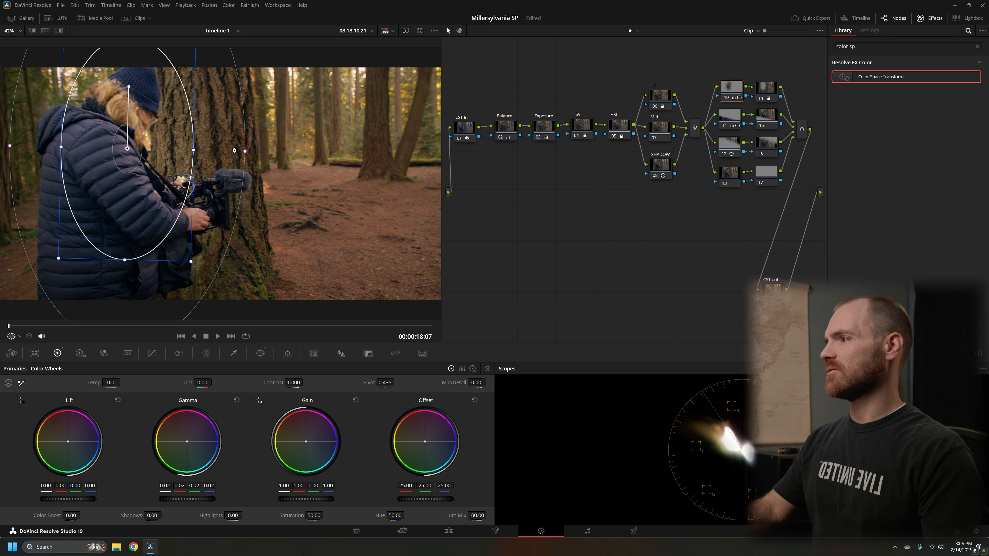
pyautogui.click(767, 95)
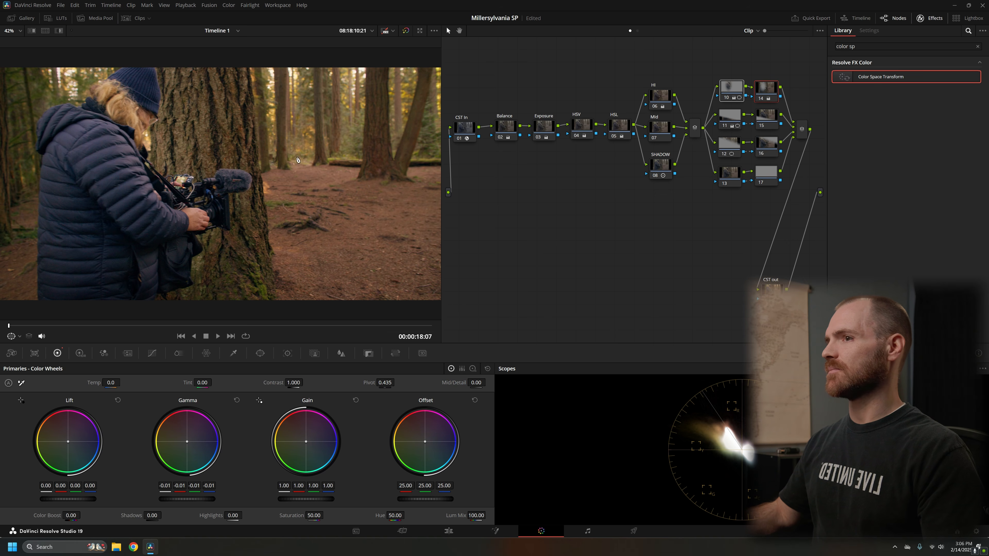
pyautogui.click(736, 121)
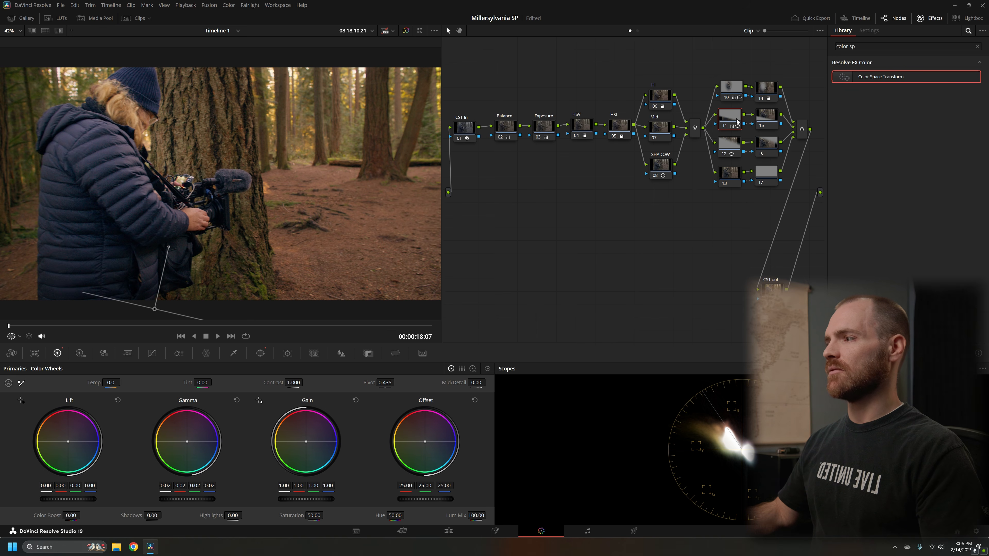
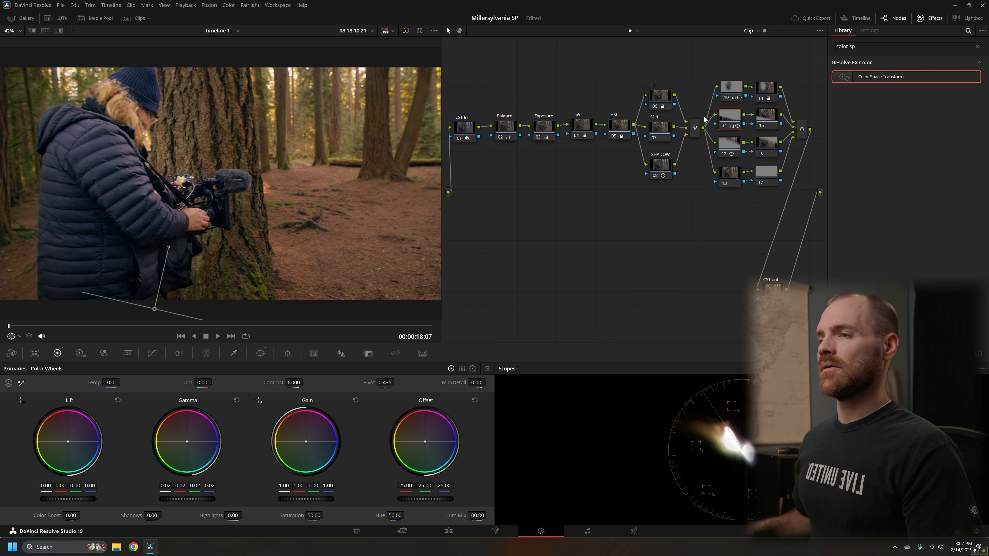
# - Add a serial node after the second parallel mixer and label it Trim
pyautogui.moveTo(726, 62); pyautogui.dragTo(804, 202)
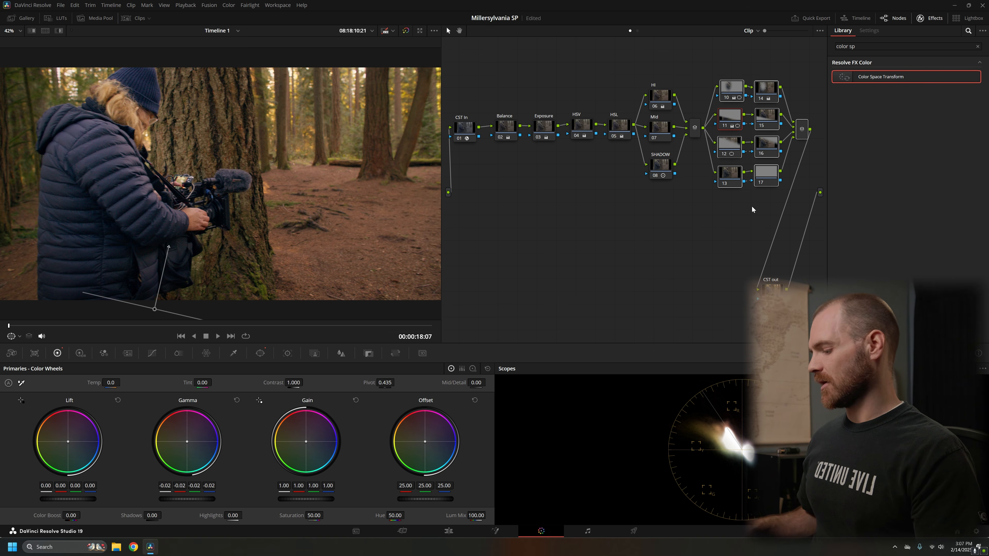
pyautogui.click(798, 134)
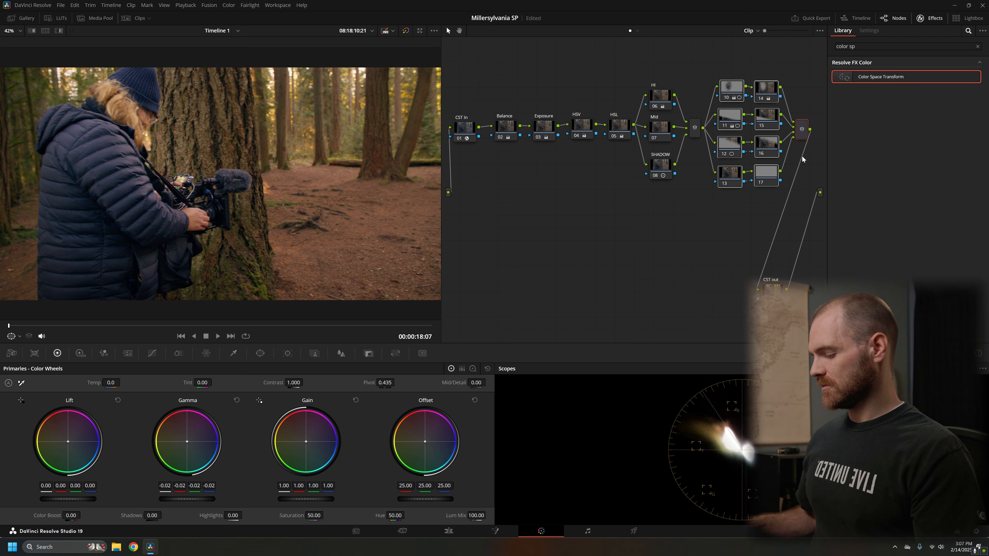
pyautogui.hotkey('alt', 's')
pyautogui.moveTo(469, 162); pyautogui.dragTo(503, 212)
pyautogui.rightClick(503, 212)
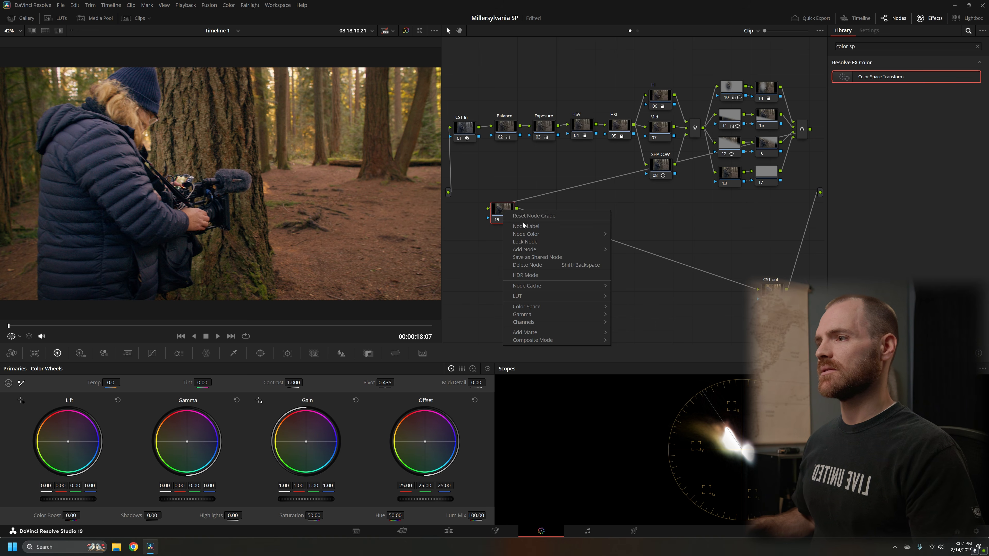
pyautogui.click(522, 226)
pyautogui.write('Trim')
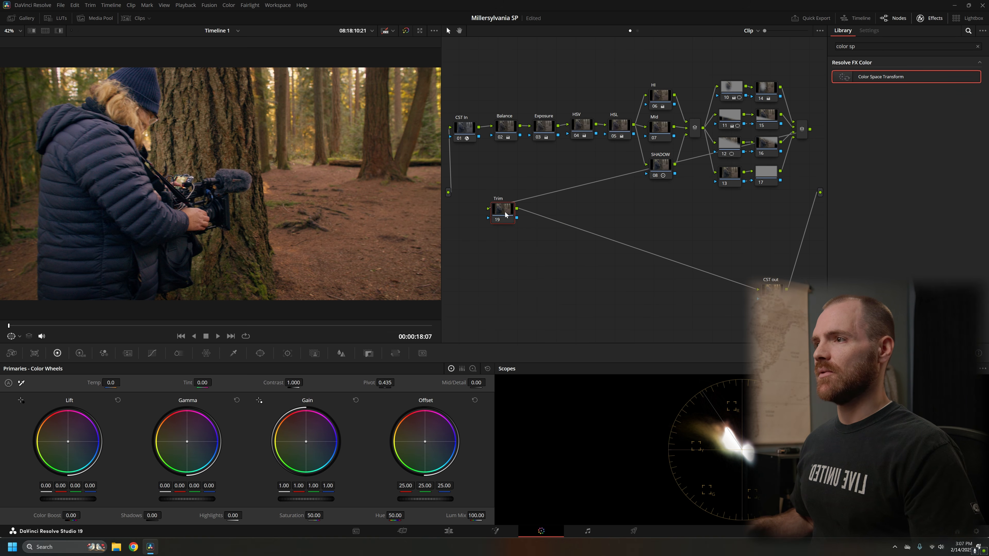
# - Place the Trim node directly after the second parallel mixer and hide the effects library to widen the node graph
pyautogui.moveTo(502, 210); pyautogui.dragTo(819, 135)
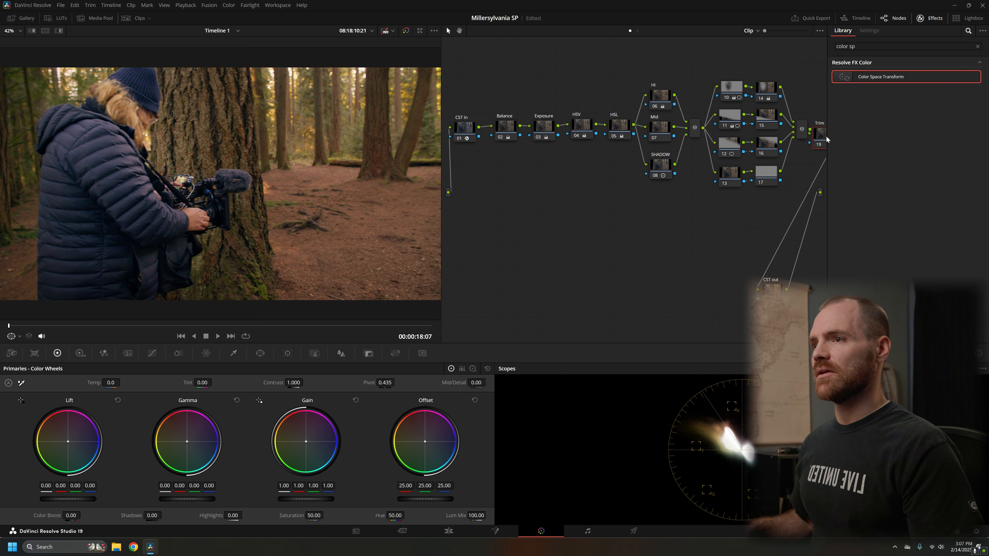
pyautogui.click(934, 18)
pyautogui.moveTo(858, 139); pyautogui.dragTo(873, 134)
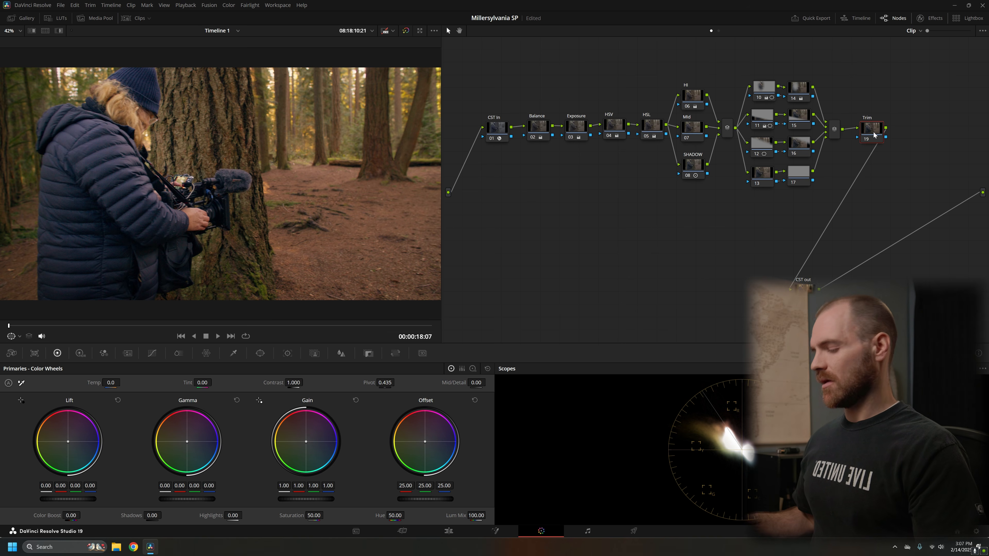
# - Add a serial node after Trim, move it to the empty area below the node tree, and label it Soft Clip
pyautogui.hotkey('alt', 's')
pyautogui.moveTo(917, 142); pyautogui.dragTo(585, 276)
pyautogui.rightClick(585, 275)
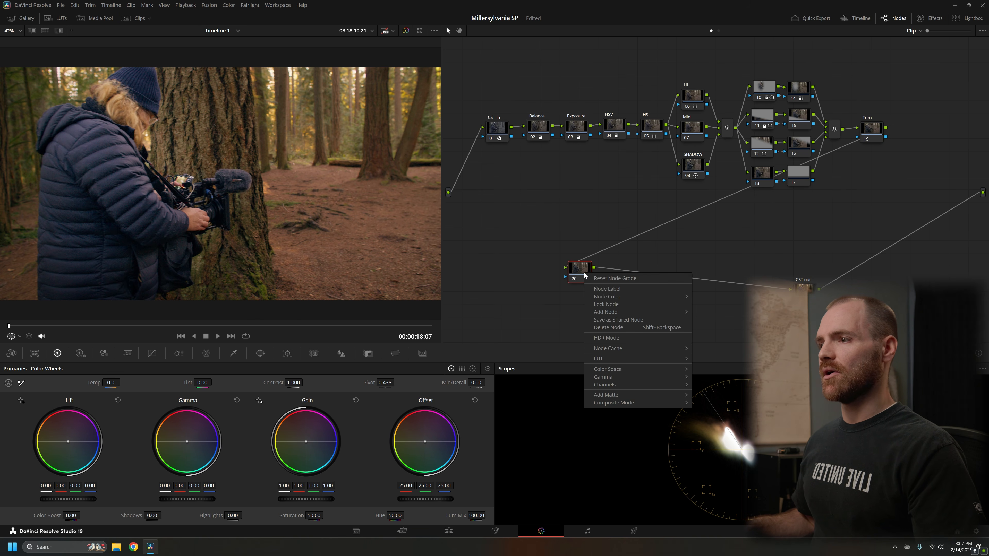
pyautogui.click(594, 286)
pyautogui.write('S')
pyautogui.press('Return')
pyautogui.write('oft Clip')
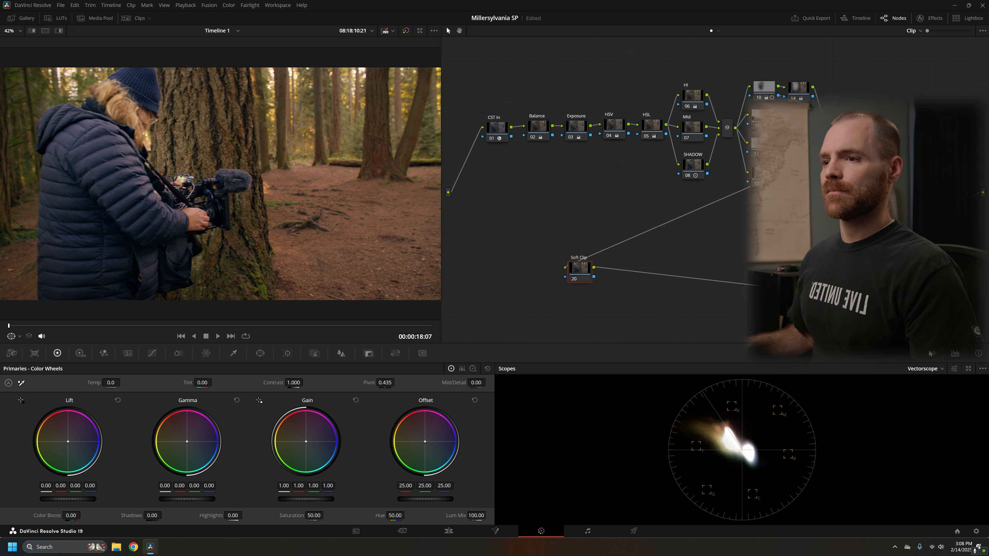
# - Change the scope to Waveform and shift the Soft Clip node slightly in the graph
pyautogui.click(927, 369)
pyautogui.click(926, 393)
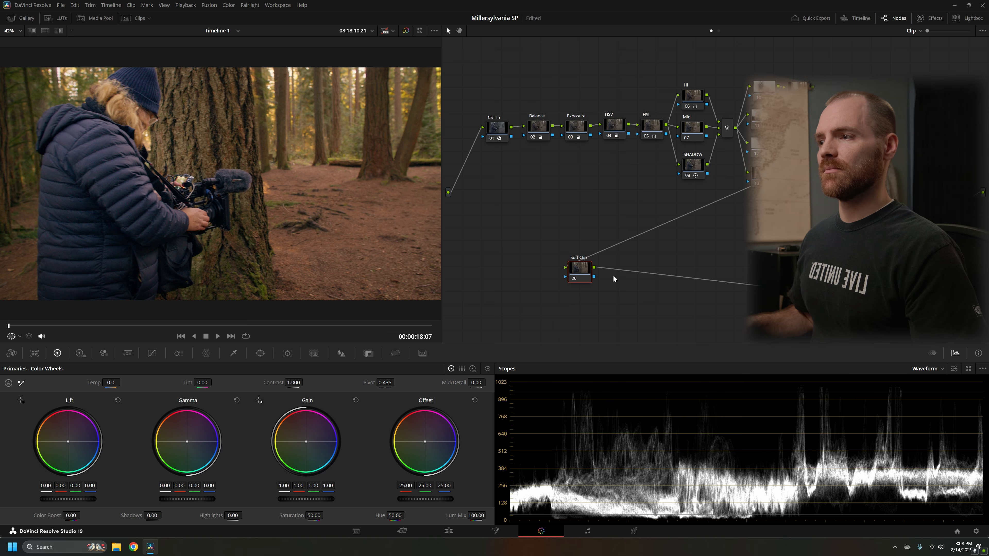
pyautogui.moveTo(580, 269); pyautogui.dragTo(600, 275)
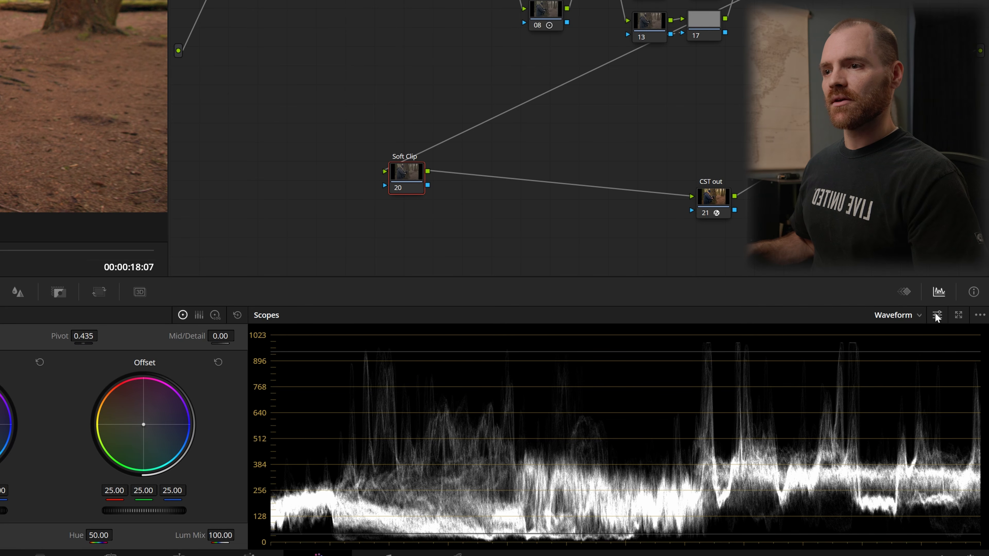
# - Try the waveform's Show Reference Levels and Colorize options, switching each back, and look over the scope's scale style choices
pyautogui.click(937, 315)
pyautogui.click(879, 473)
pyautogui.click(878, 474)
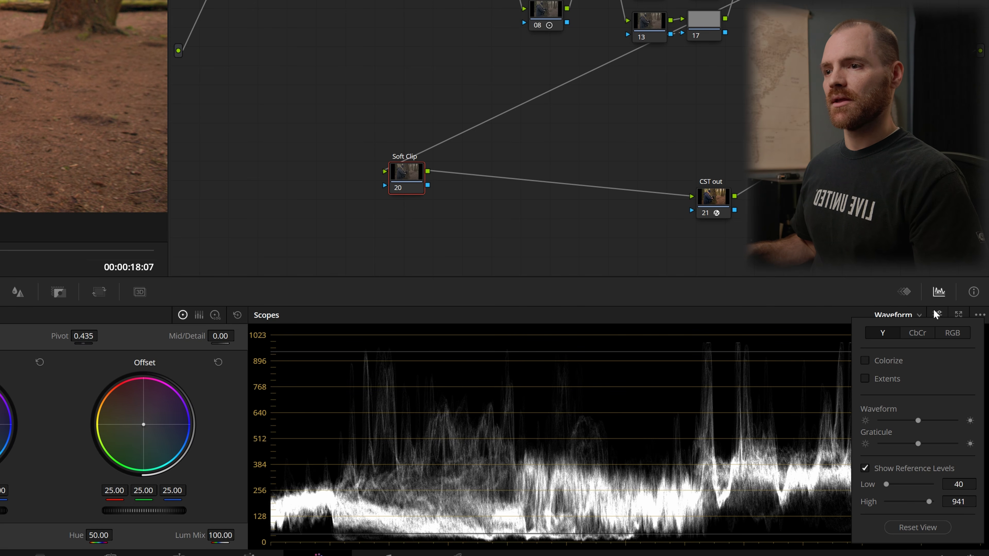
pyautogui.click(979, 315)
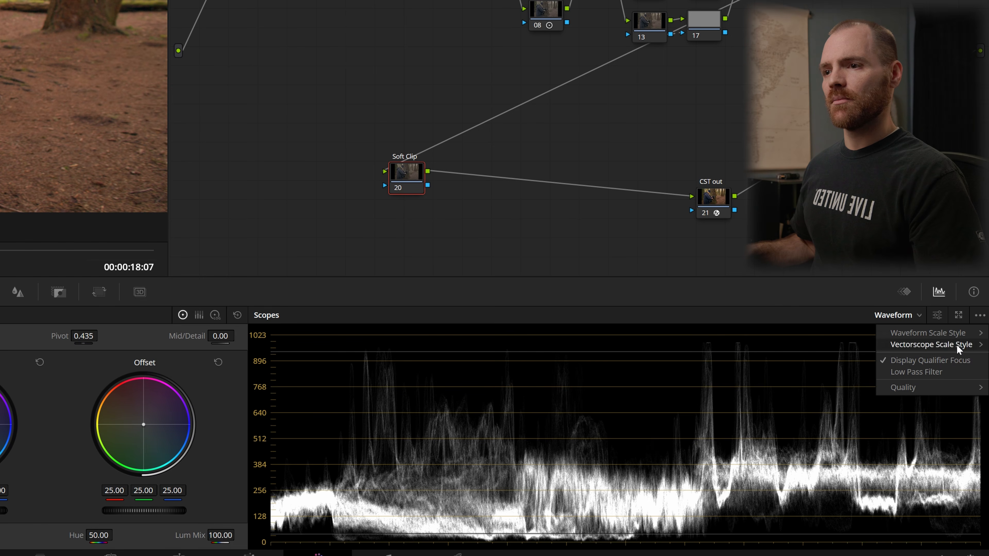
pyautogui.moveTo(943, 333)
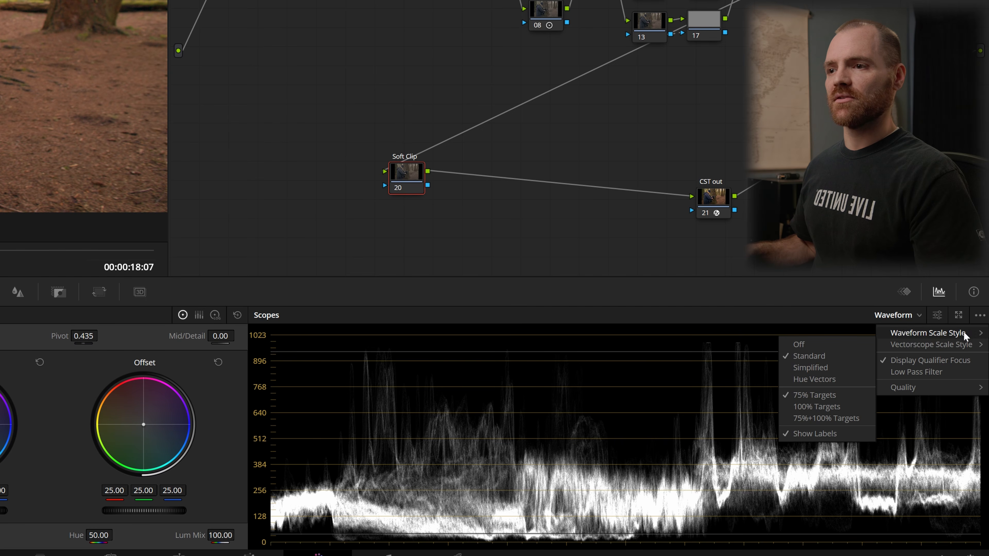
pyautogui.click(938, 318)
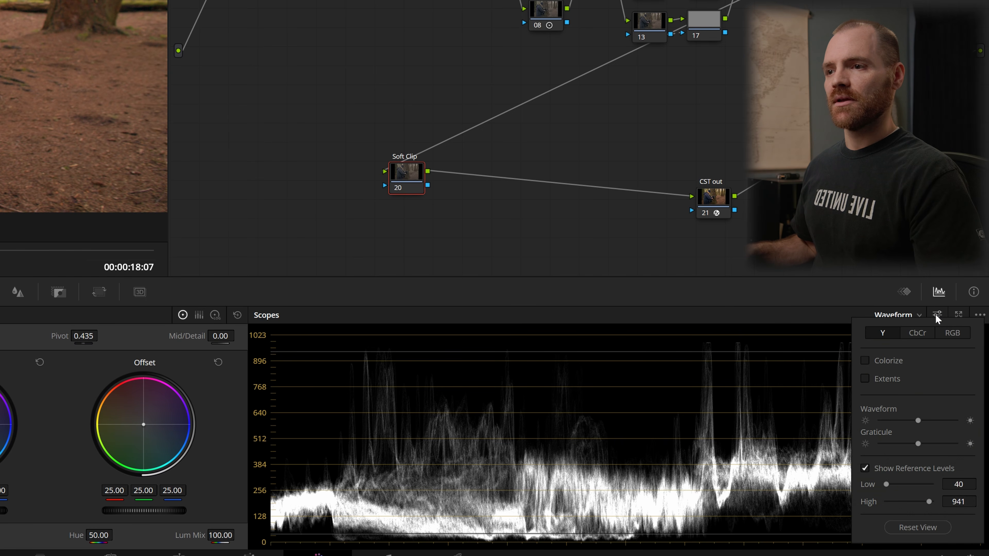
pyautogui.click(891, 362)
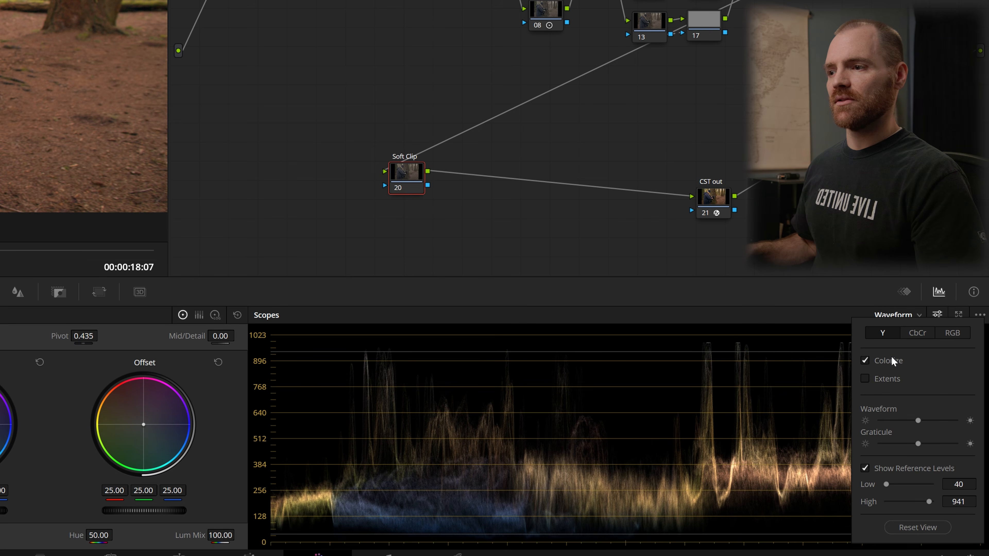
pyautogui.click(893, 369)
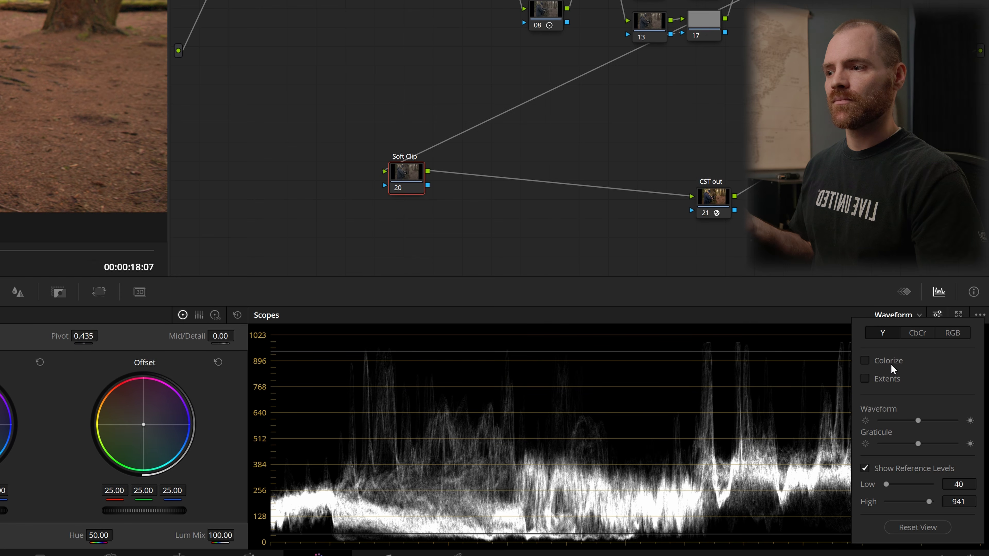
pyautogui.click(875, 471)
pyautogui.click(875, 472)
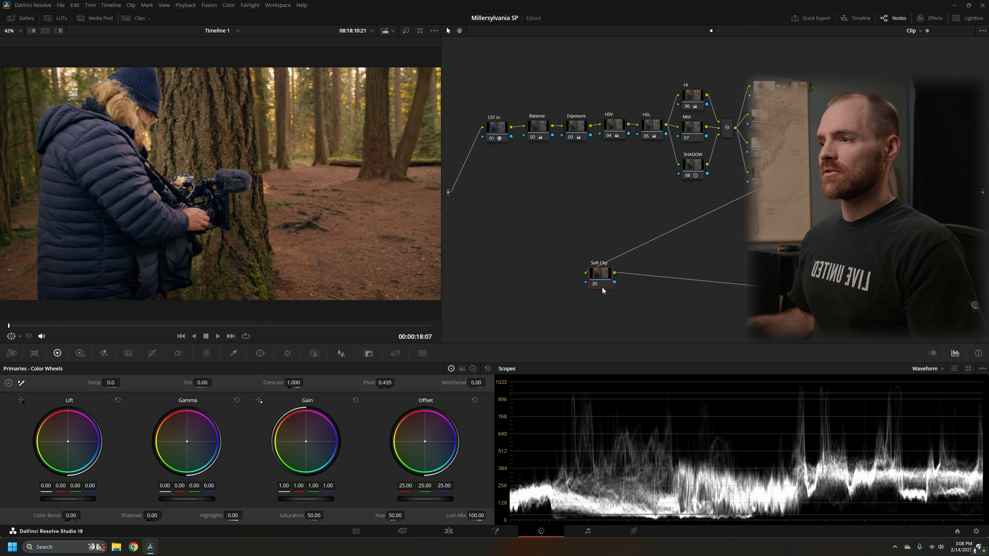
# - Raise the Soft Clip node's Low Soft to just under half its range in the custom curves, then compare the node off and on
pyautogui.moveTo(602, 289); pyautogui.dragTo(601, 289)
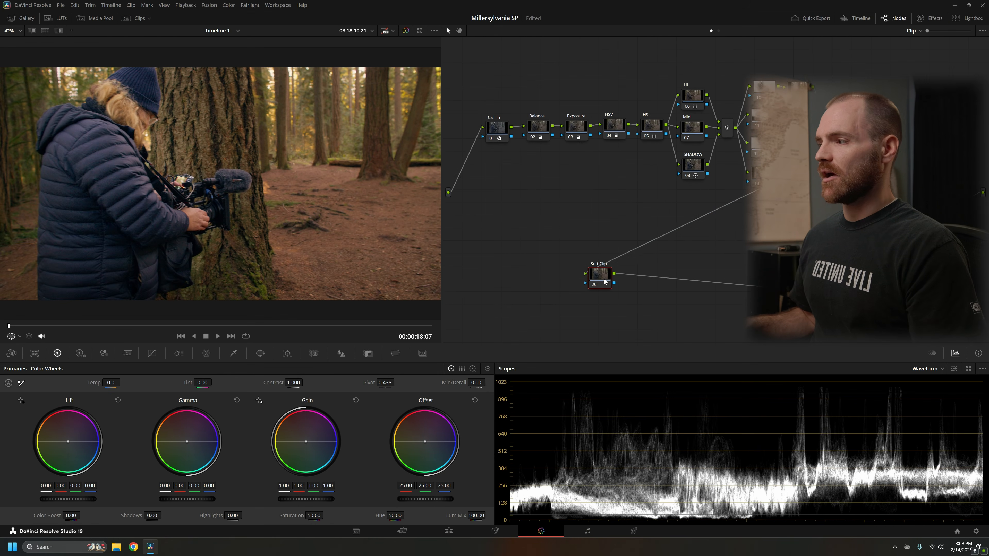
pyautogui.click(152, 354)
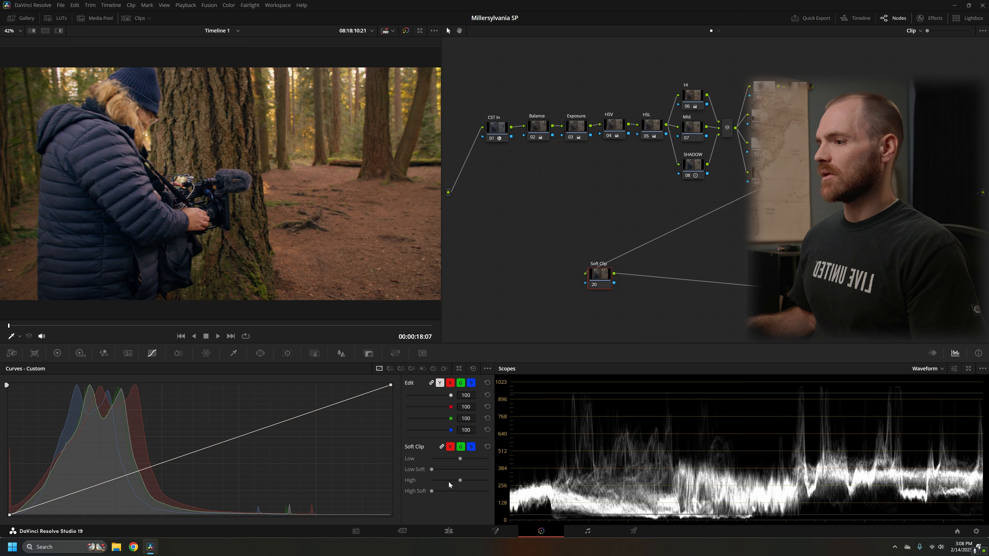
pyautogui.moveTo(433, 469); pyautogui.dragTo(458, 469)
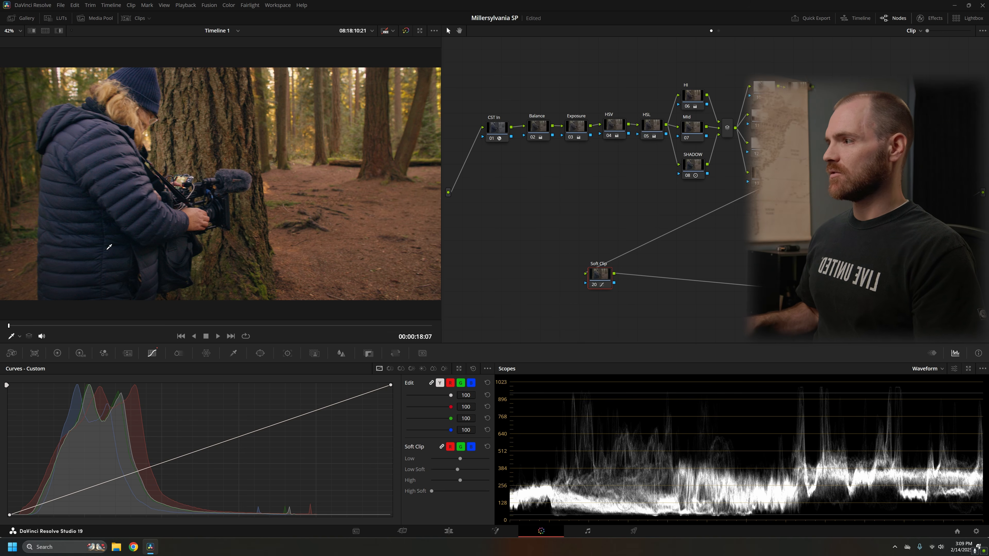
pyautogui.hotkey('ctrl', 'd')
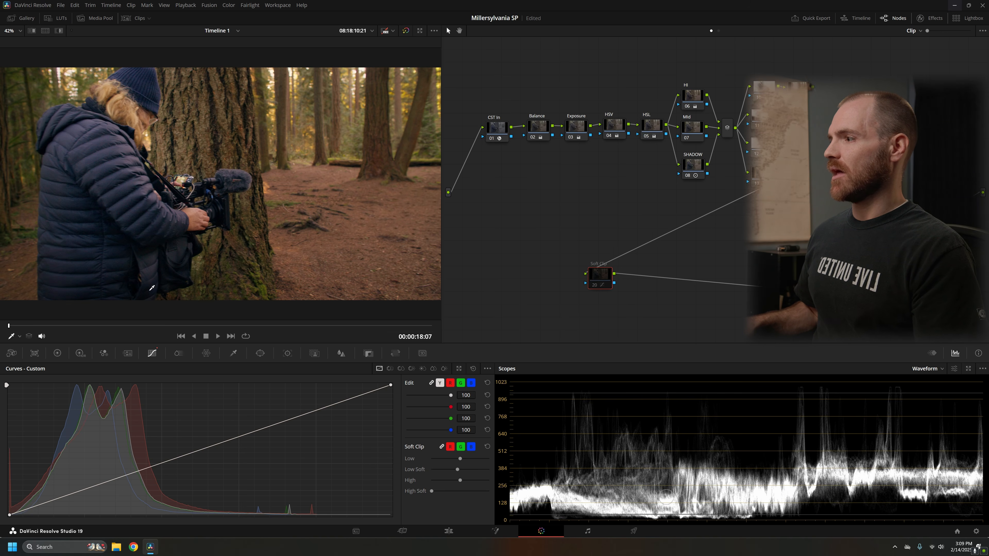
pyautogui.hotkey('ctrl', 'd')
pyautogui.hotkey('ctrl', 'd')
pyautogui.hotkey('ctrl', 'd')
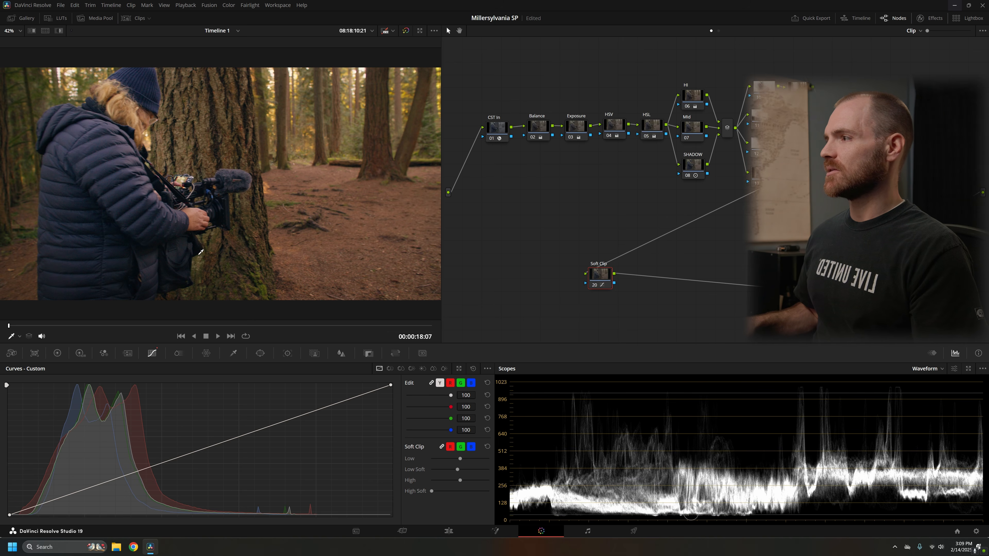
pyautogui.hotkey('ctrl', 'd')
pyautogui.hotkey('ctrl', 'd')
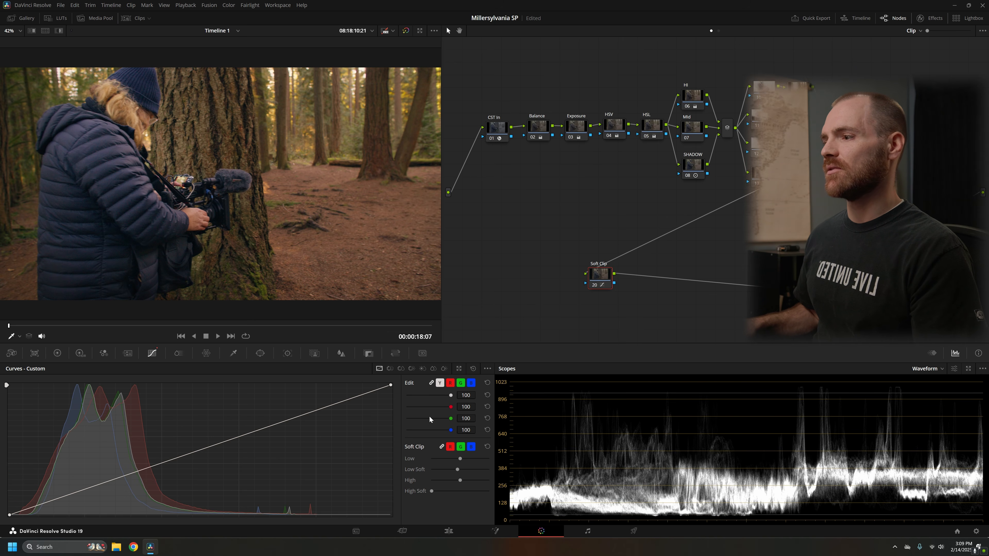
# - Reduce Low Soft slightly to about a third of its range and compare the image with the Soft Clip node off and on
pyautogui.moveTo(457, 469); pyautogui.dragTo(452, 467)
pyautogui.hotkey('ctrl', 'd')
pyautogui.hotkey('ctrl', 'd')
pyautogui.hotkey('ctrl', 'd')
pyautogui.hotkey('ctrl', 'd')
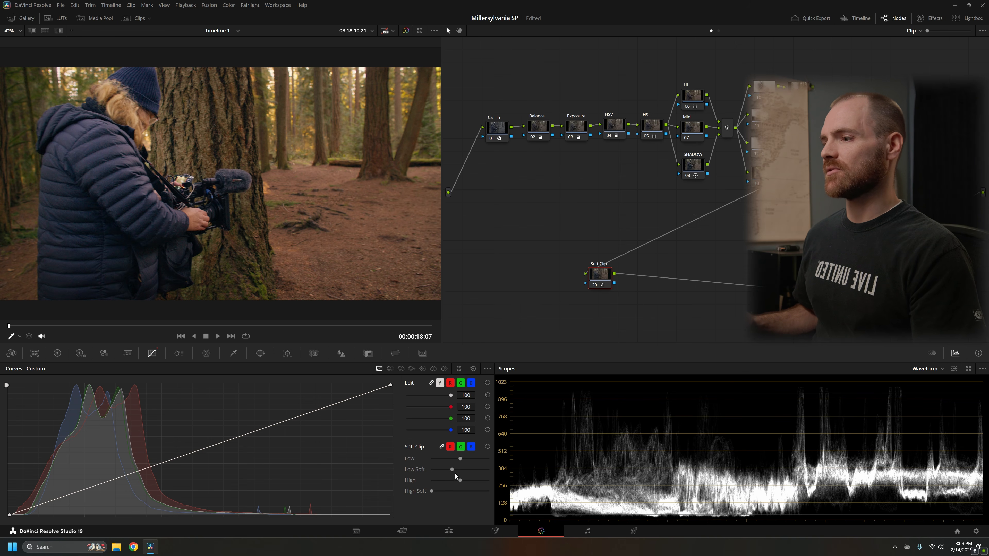
pyautogui.moveTo(474, 497); pyautogui.dragTo(519, 502)
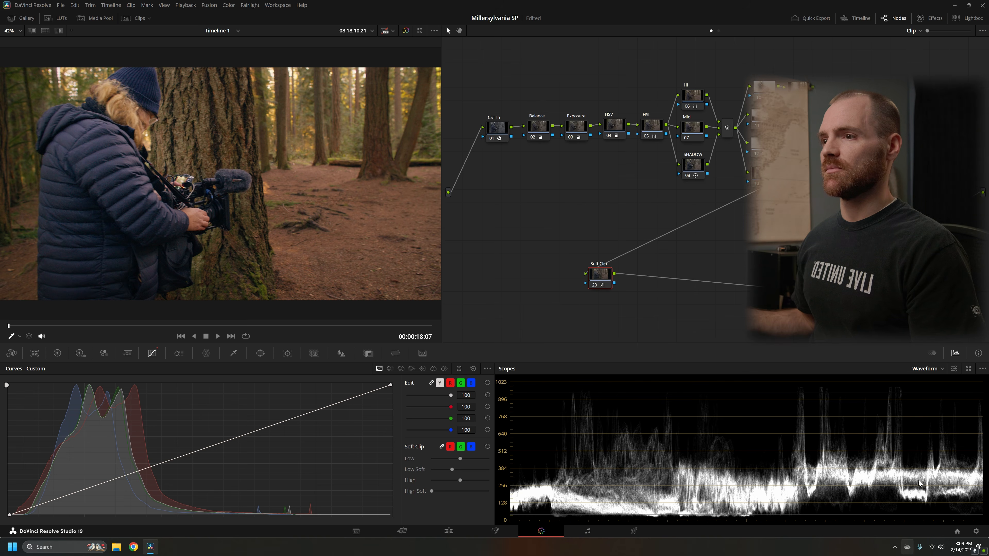
# - Place the CST out node beside Soft Clip and add a new serial node after it
pyautogui.moveTo(798, 294); pyautogui.dragTo(677, 279)
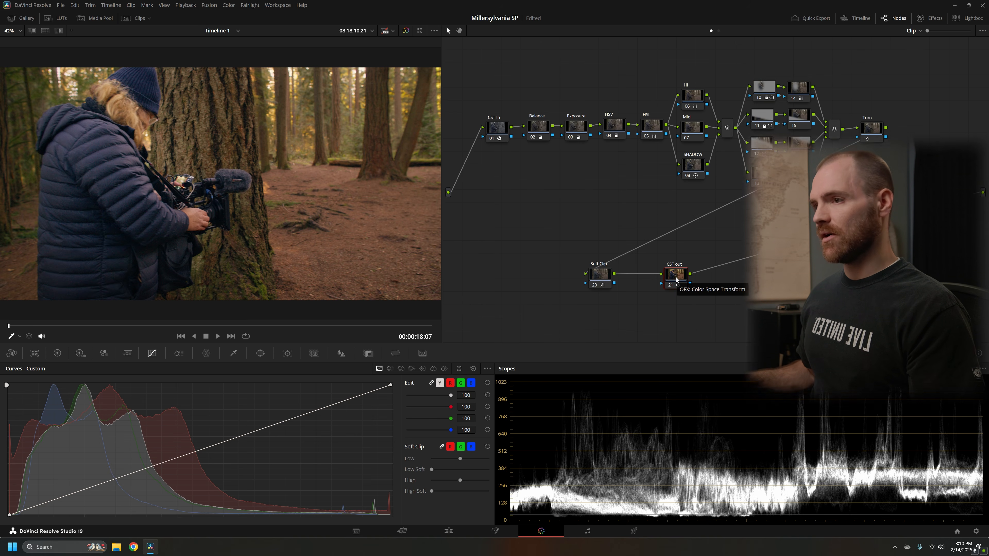
pyautogui.hotkey('alt', 's')
pyautogui.moveTo(675, 275); pyautogui.dragTo(660, 276)
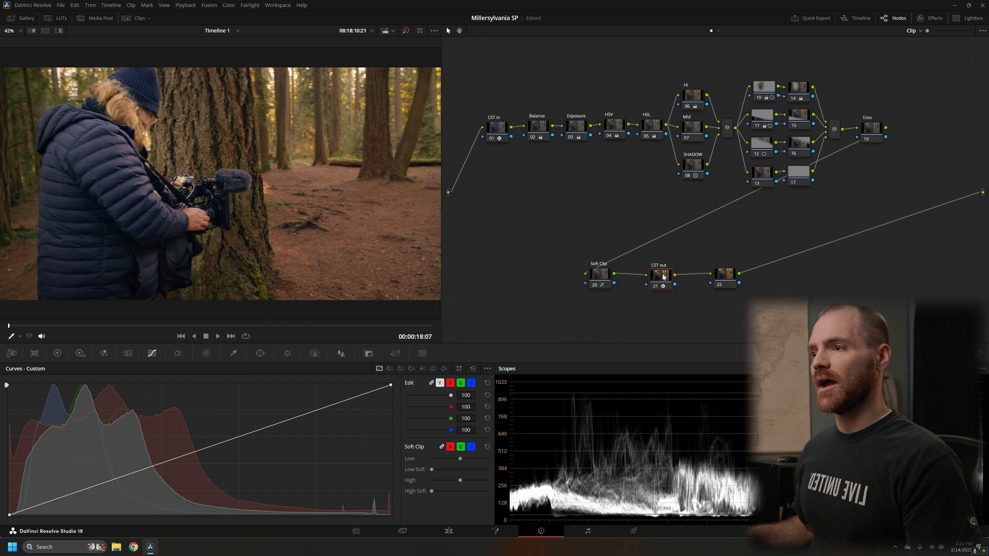
# - Search the effects library for "film" and apply Film Look Creator to the new node after CST out
pyautogui.click(928, 18)
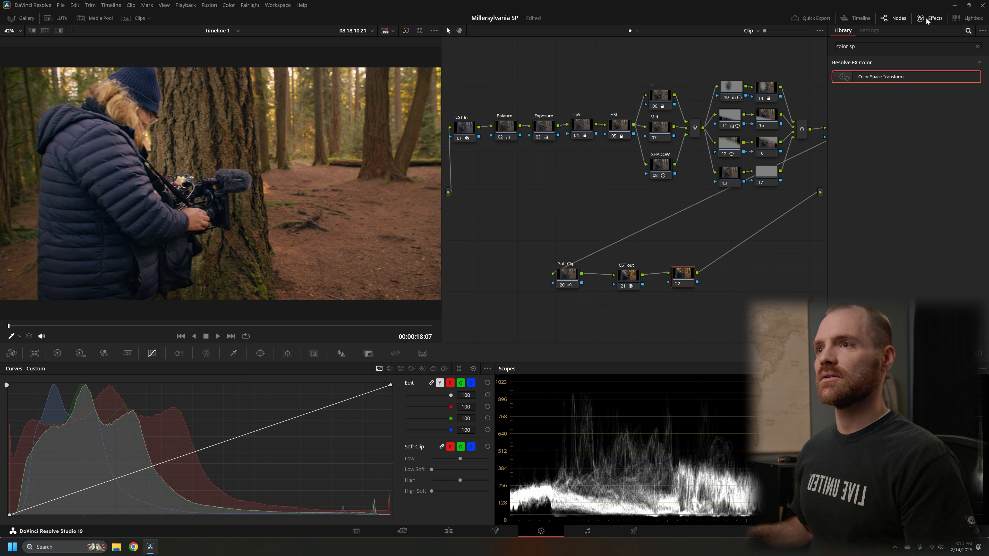
pyautogui.click(855, 45)
pyautogui.press('BackSpace')
pyautogui.press('BackSpace')
pyautogui.press('BackSpace')
pyautogui.press('BackSpace')
pyautogui.press('BackSpace')
pyautogui.press('BackSpace')
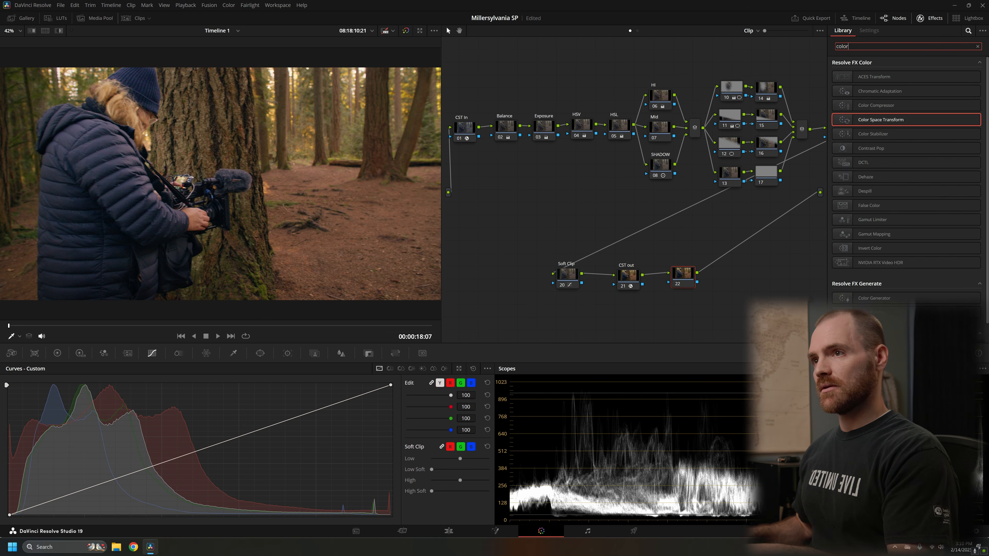
pyautogui.press('BackSpace')
pyautogui.press('BackSpace')
pyautogui.write('film')
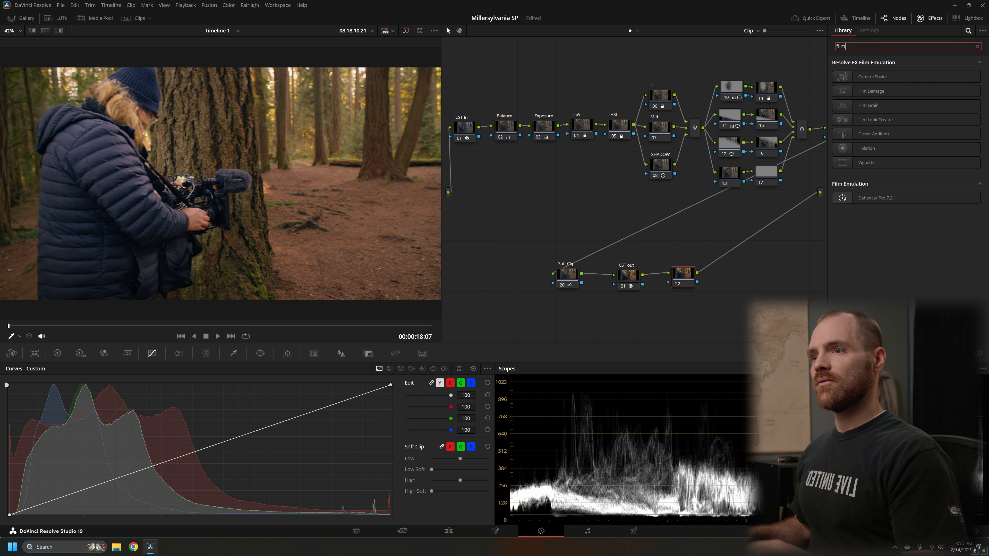
pyautogui.moveTo(882, 120); pyautogui.dragTo(686, 285)
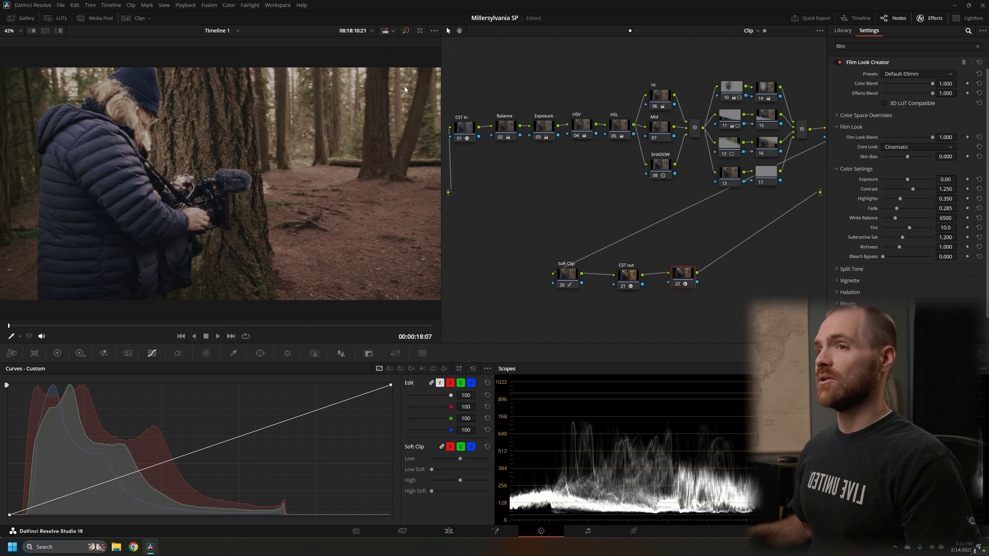
# - Switch the Film Look Creator preset to Default 35mm
pyautogui.click(930, 74)
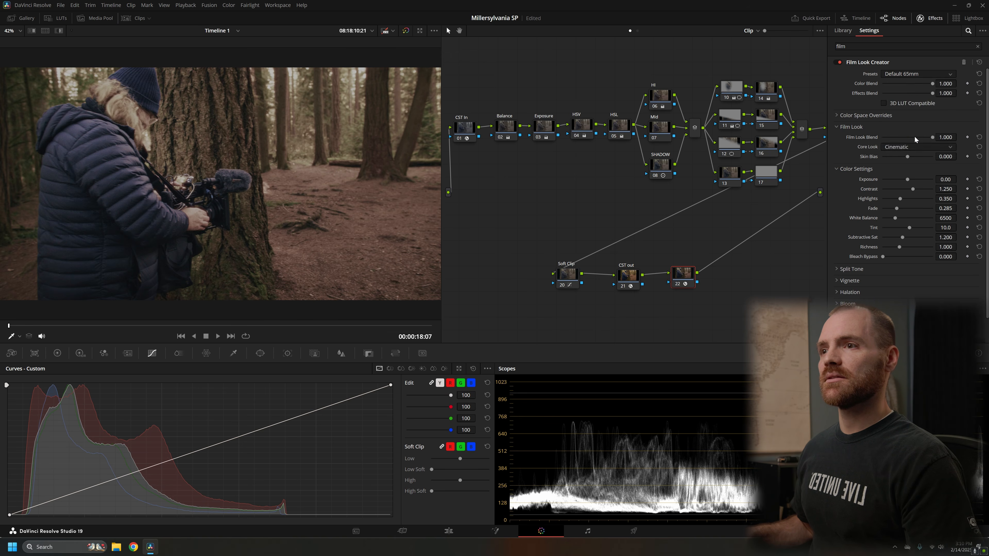
pyautogui.click(914, 136)
pyautogui.click(926, 92)
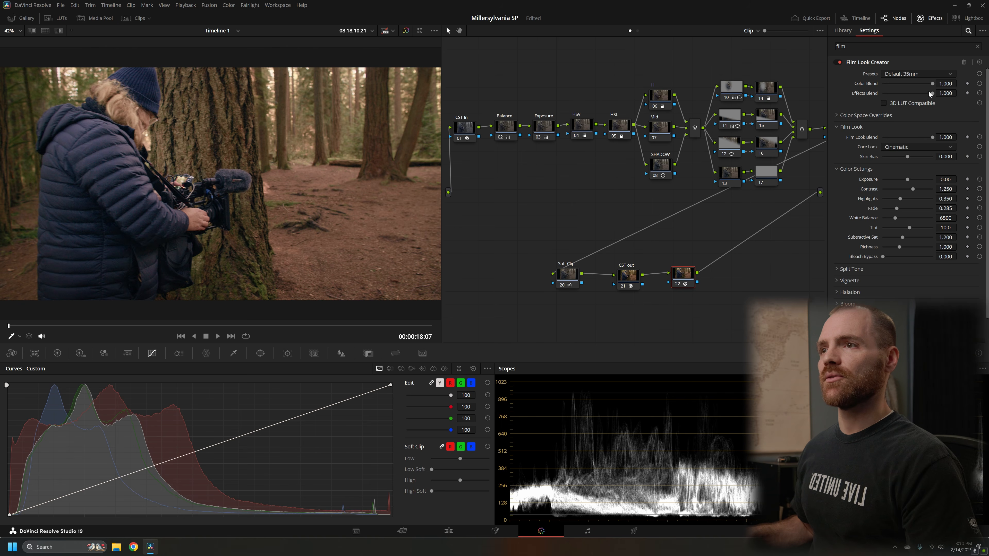
# - Set the Film Look Creator's Color Blend to 0.500 and its Film Look Blend to 0.000
pyautogui.doubleClick(943, 84)
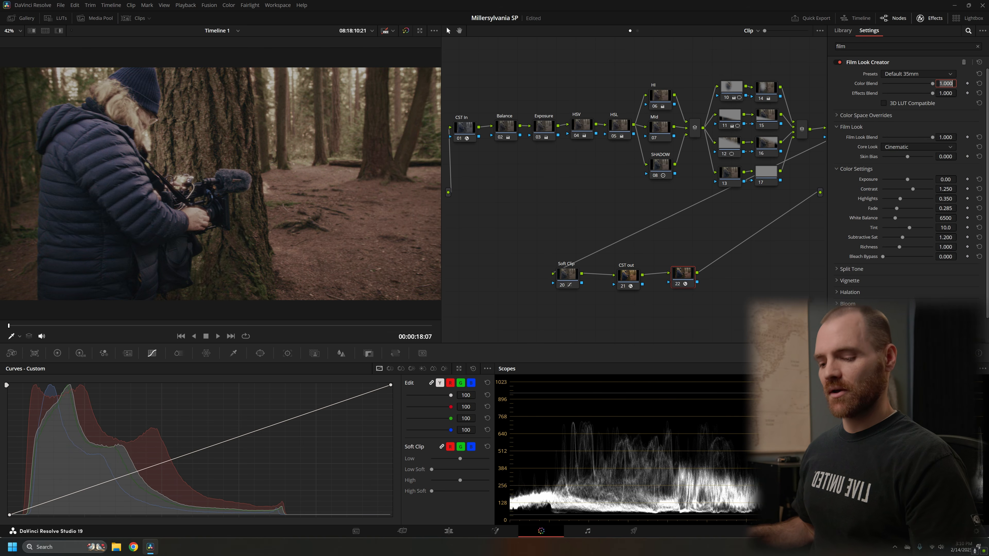
pyautogui.write('0.5')
pyautogui.press('Return')
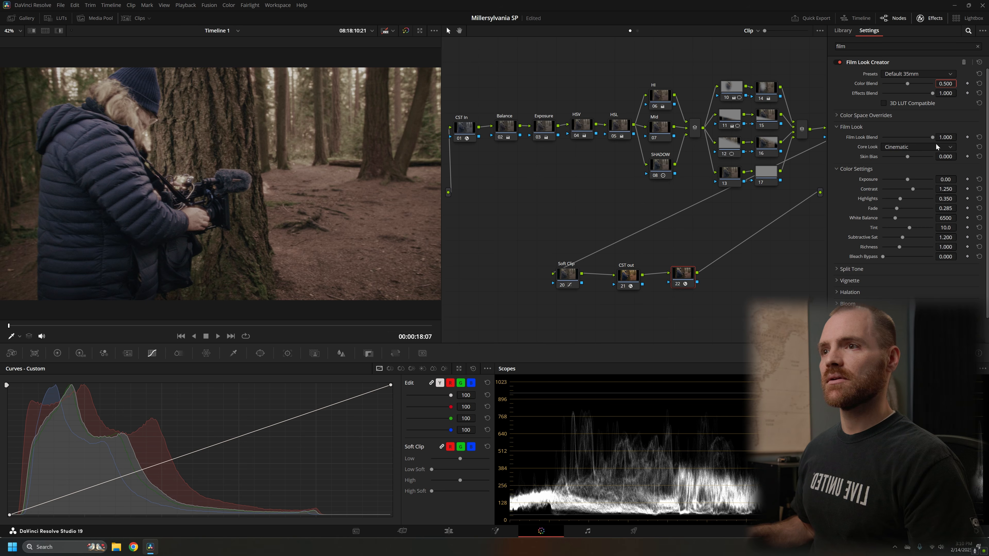
pyautogui.moveTo(933, 138); pyautogui.dragTo(832, 142)
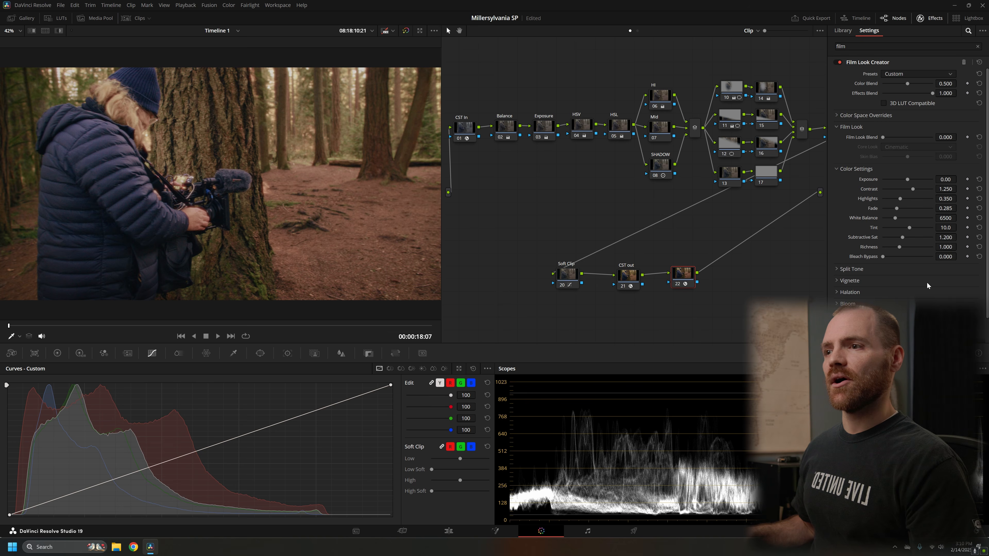
# - Look through the Film Look Creator's Halation, Bloom, Grain, Gate Weave, Vignette and Split Tone settings
pyautogui.scroll(-1, 926, 281)
pyautogui.click(887, 263)
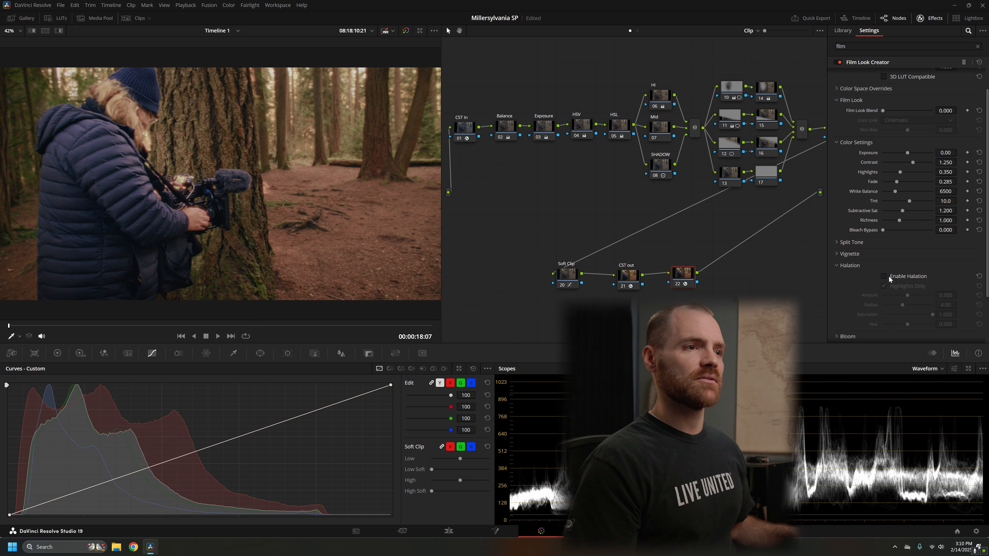
pyautogui.click(886, 265)
pyautogui.click(888, 278)
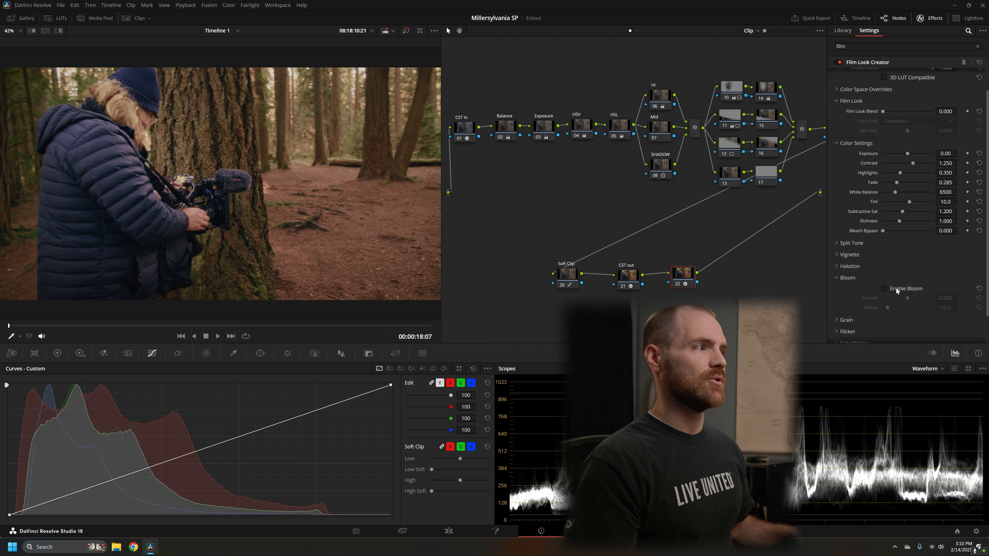
pyautogui.click(891, 276)
pyautogui.click(891, 290)
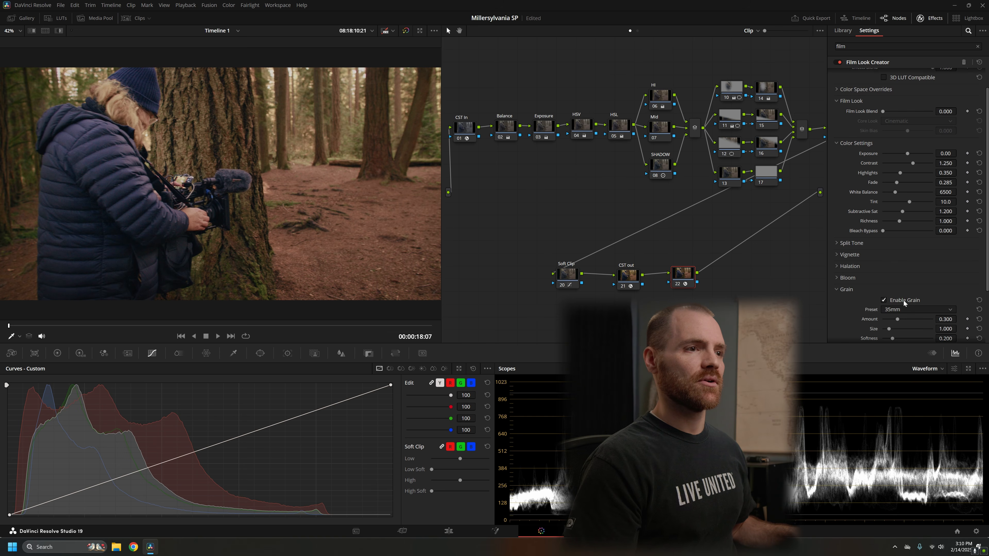
pyautogui.click(893, 290)
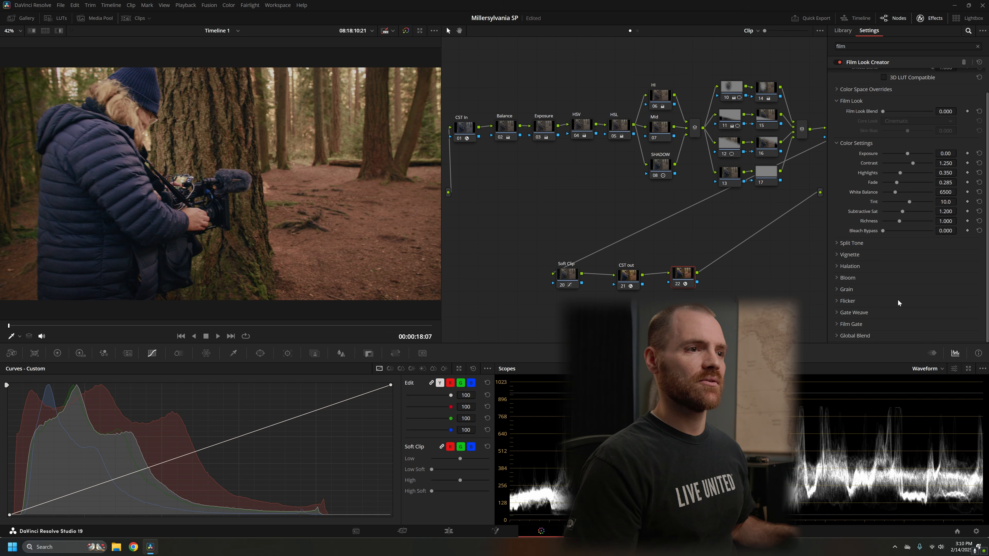
pyautogui.scroll(-2, 898, 313)
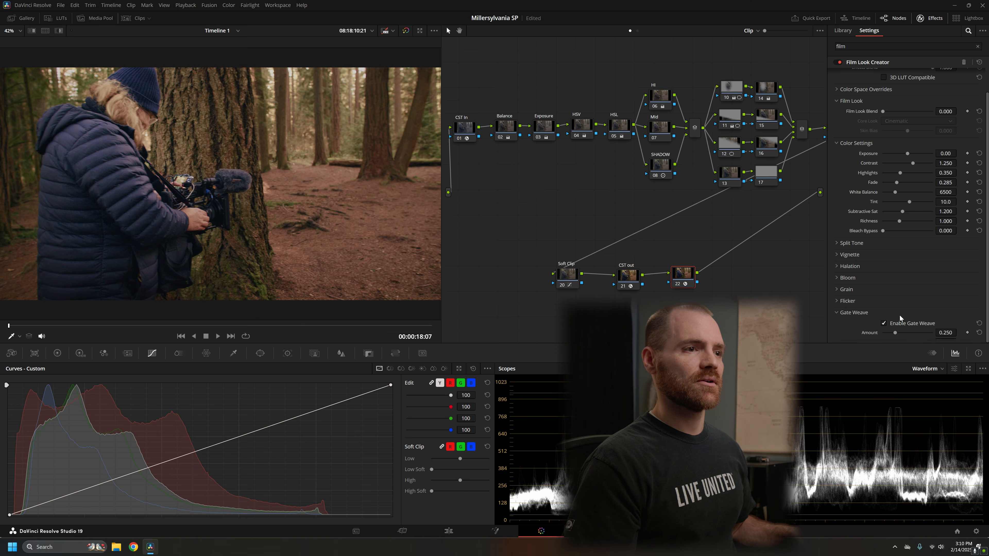
pyautogui.click(905, 283)
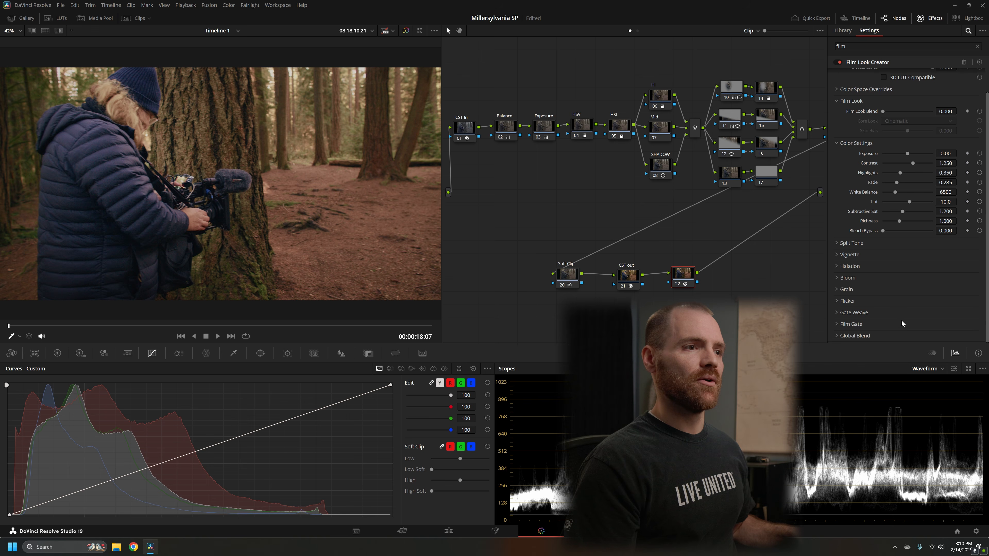
pyautogui.click(896, 254)
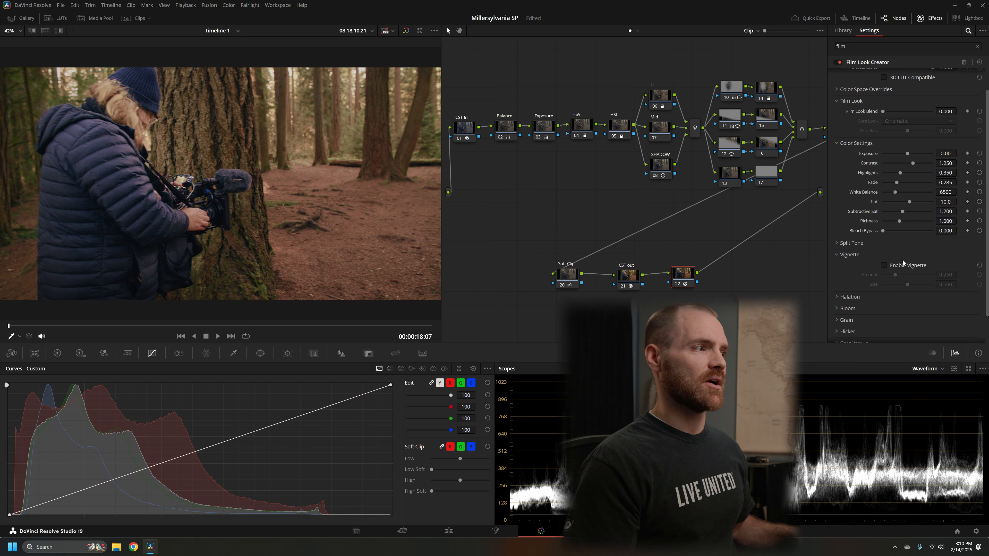
pyautogui.click(901, 244)
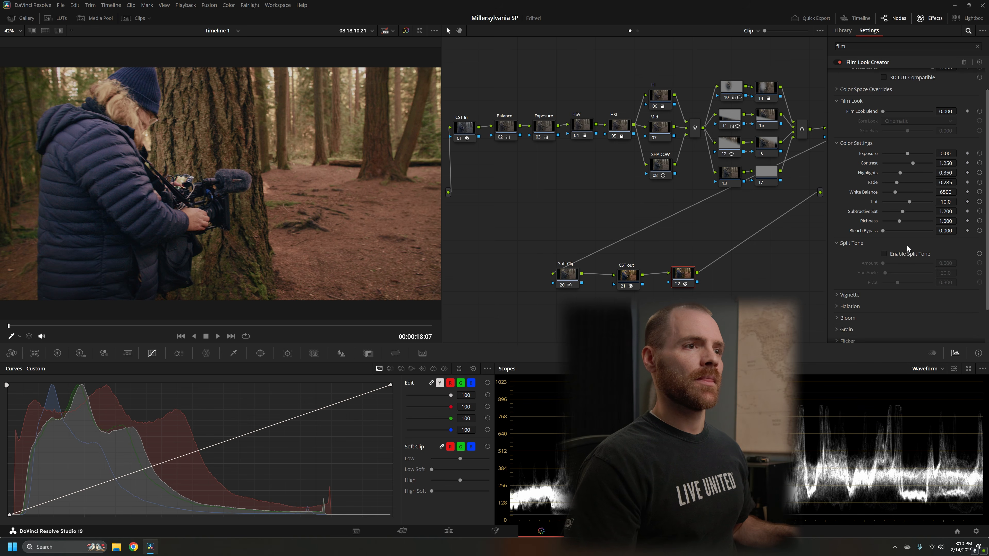
pyautogui.click(906, 242)
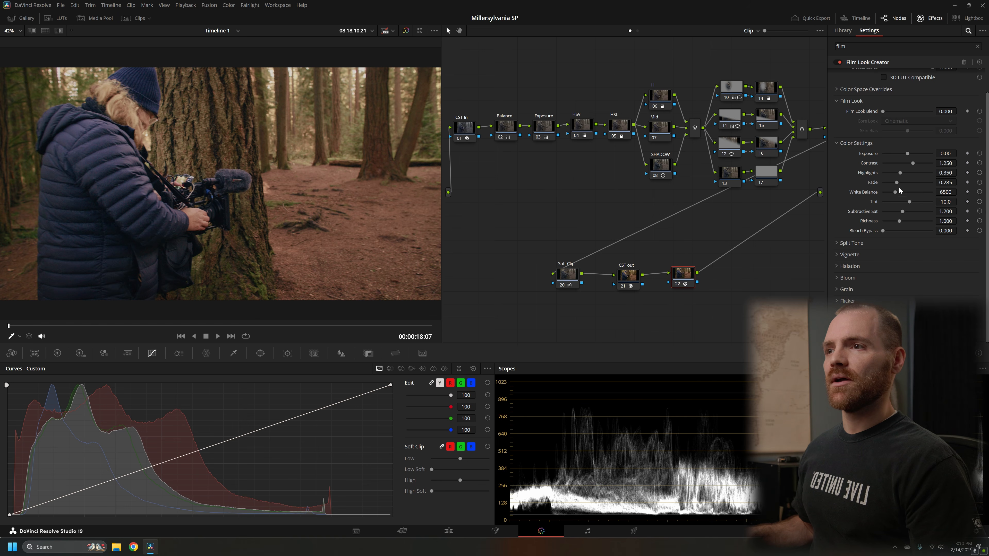
# - Compare the image with the Film Look Creator node disabled and enabled
pyautogui.scroll(2, 904, 100)
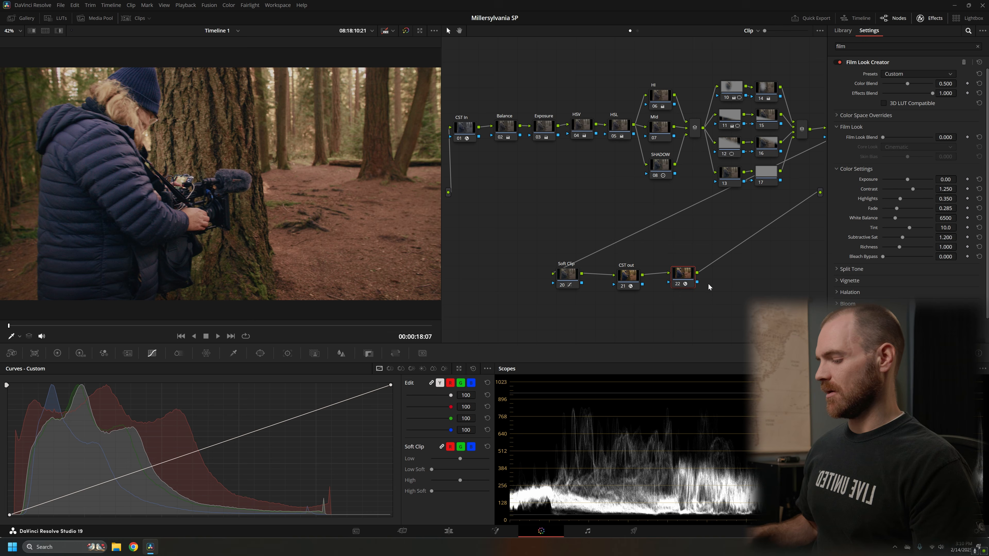
pyautogui.hotkey('ctrl', 'd')
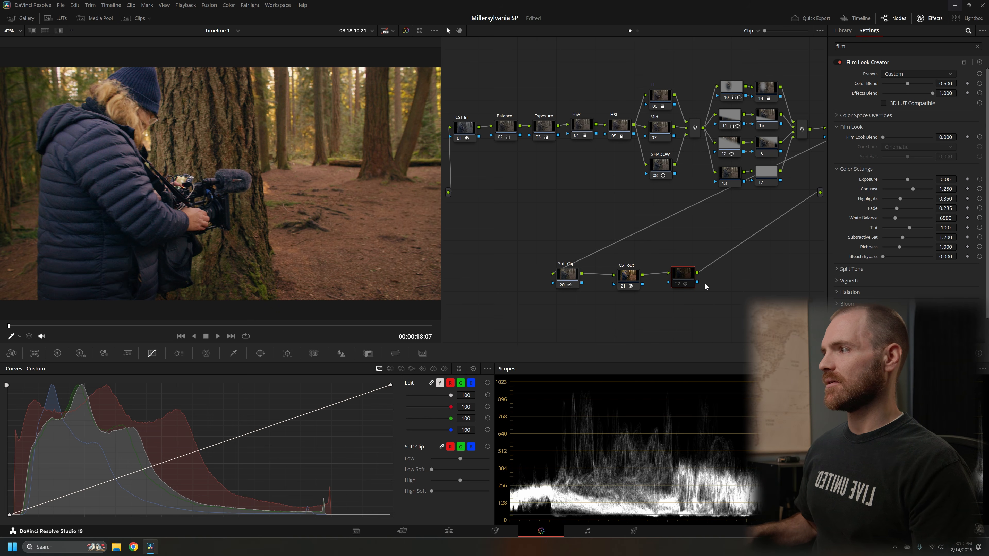
pyautogui.hotkey('ctrl', 'd')
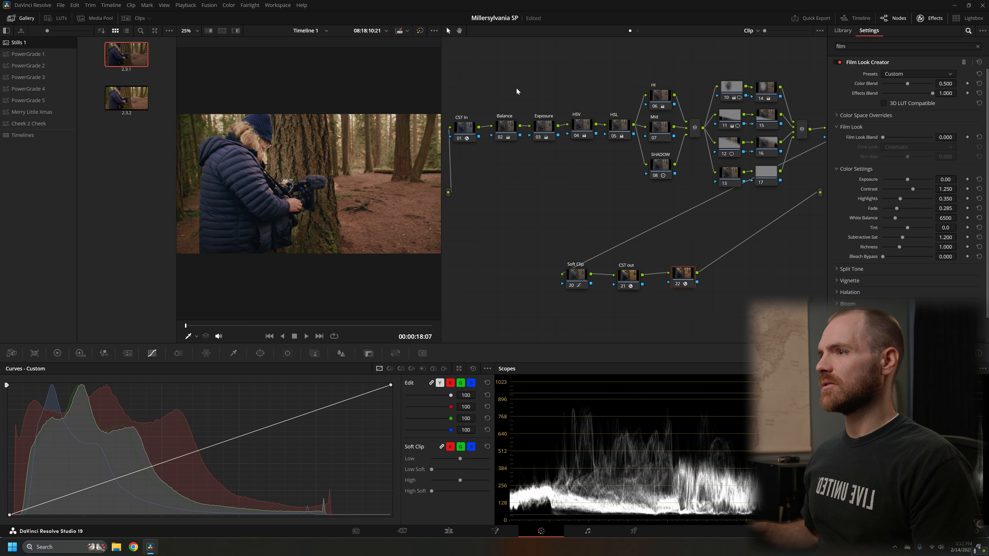
# - Move the Soft Clip and Film Look Creator nodes above the level of CST out, and label the Film Look Creator node FLC
pyautogui.moveTo(576, 276); pyautogui.dragTo(584, 240)
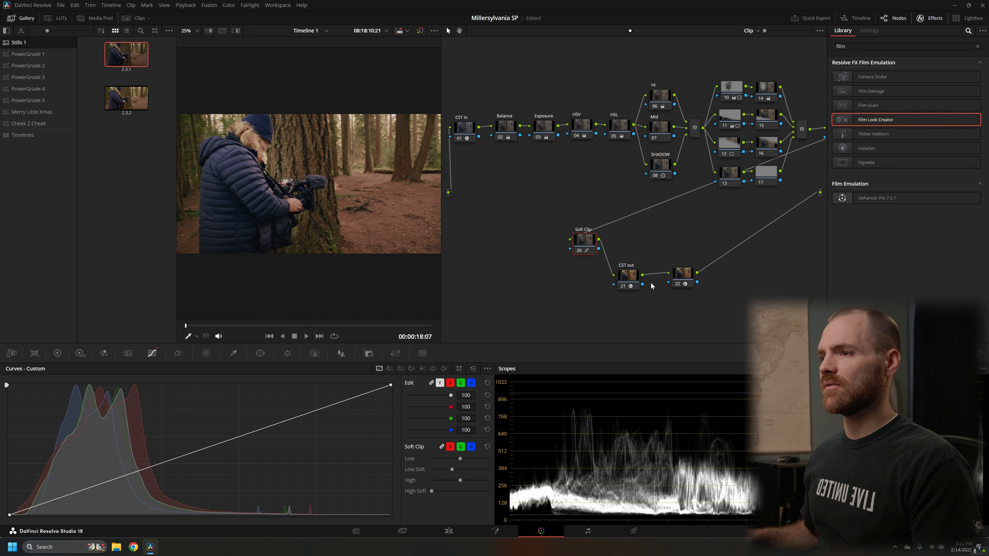
pyautogui.moveTo(682, 277); pyautogui.dragTo(676, 252)
pyautogui.rightClick(677, 253)
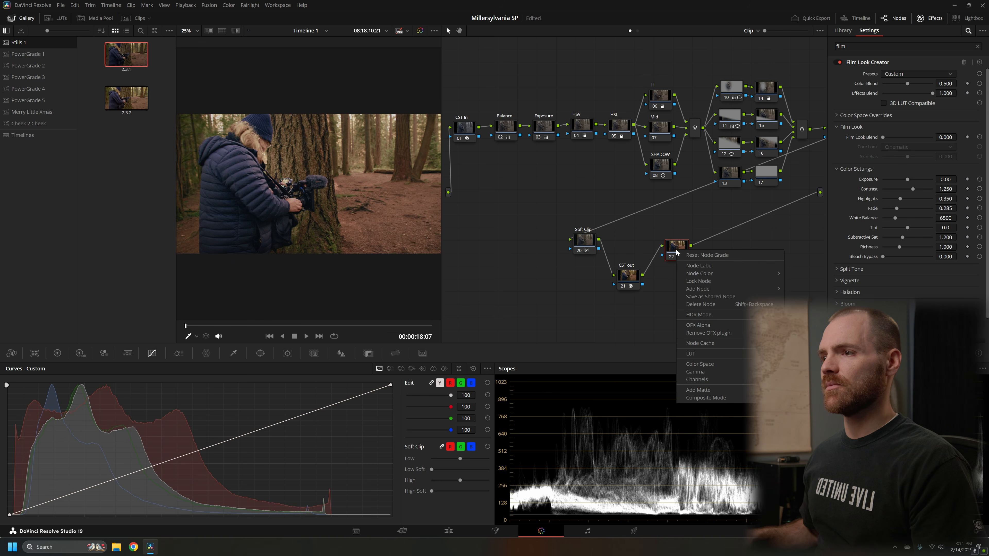
pyautogui.click(693, 268)
pyautogui.write('FLC')
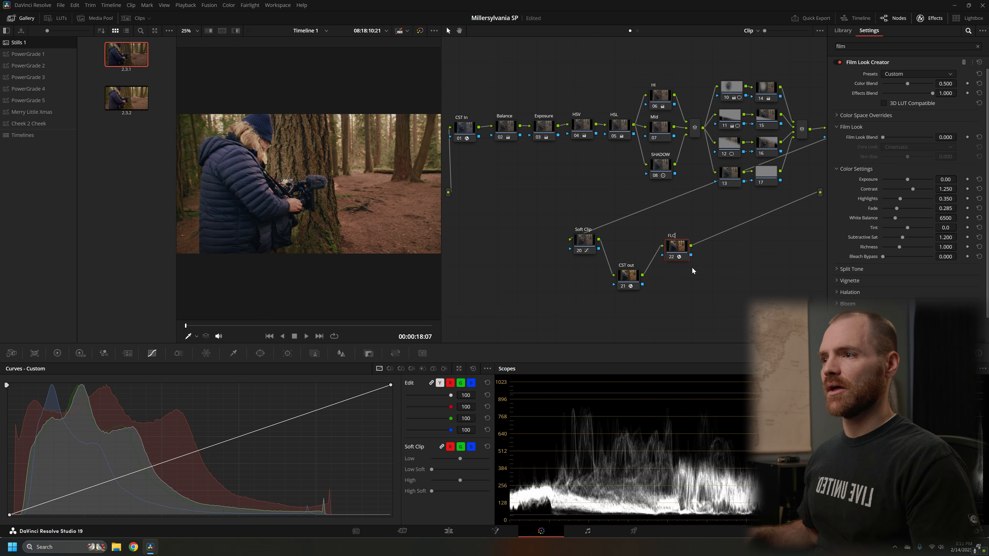
# - Select all nodes except the two color space transforms and compare the image with them disabled and enabled
pyautogui.moveTo(482, 59); pyautogui.dragTo(800, 251)
pyautogui.hotkey('ctrl', 'd')
pyautogui.hotkey('ctrl', 'd')
pyautogui.hotkey('ctrl', 'd')
pyautogui.hotkey('ctrl', 'd')
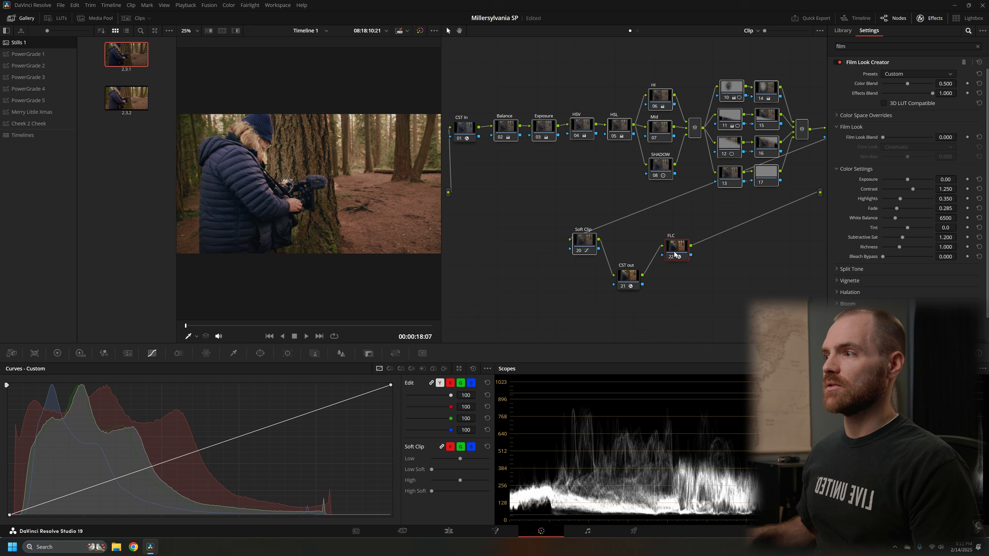